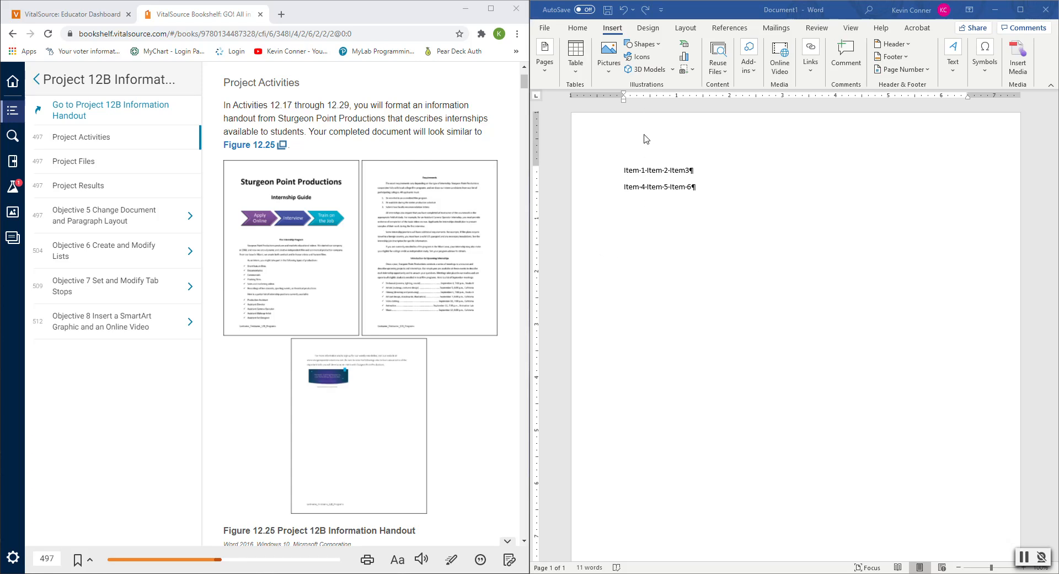
# Open w12B_Programs.docx from the AIO_ch12_student_data_files folder, inside the bulk download of student data files under CIS 101 on the Desktop
pyautogui.click(544, 29)
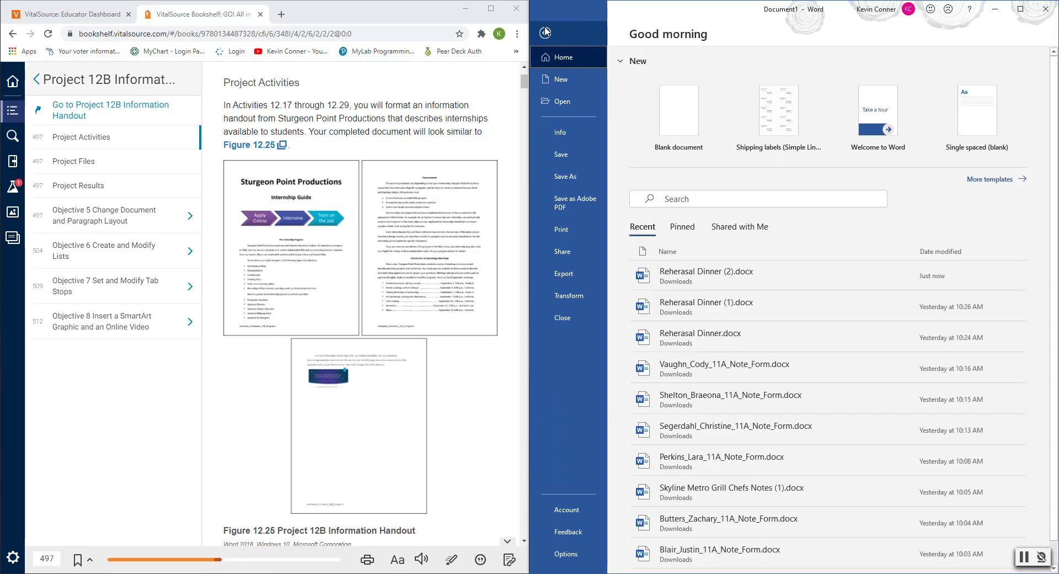
pyautogui.click(562, 102)
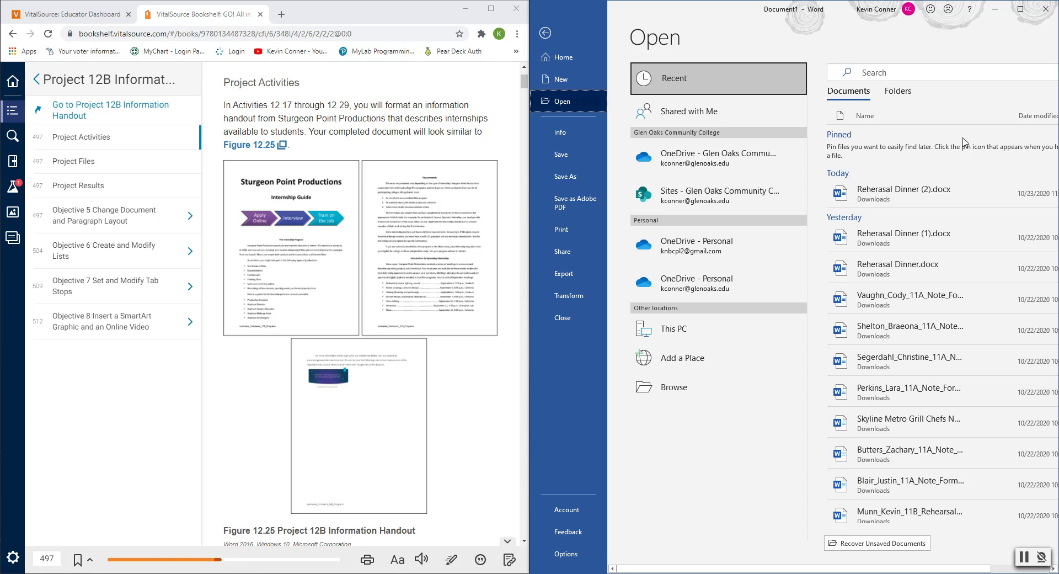
pyautogui.click(672, 393)
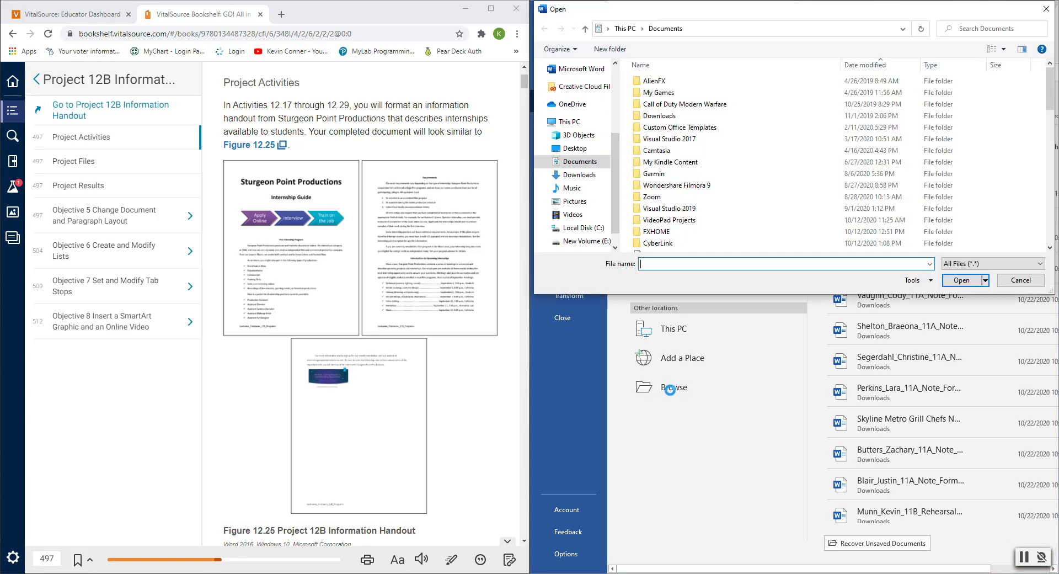
pyautogui.click(584, 150)
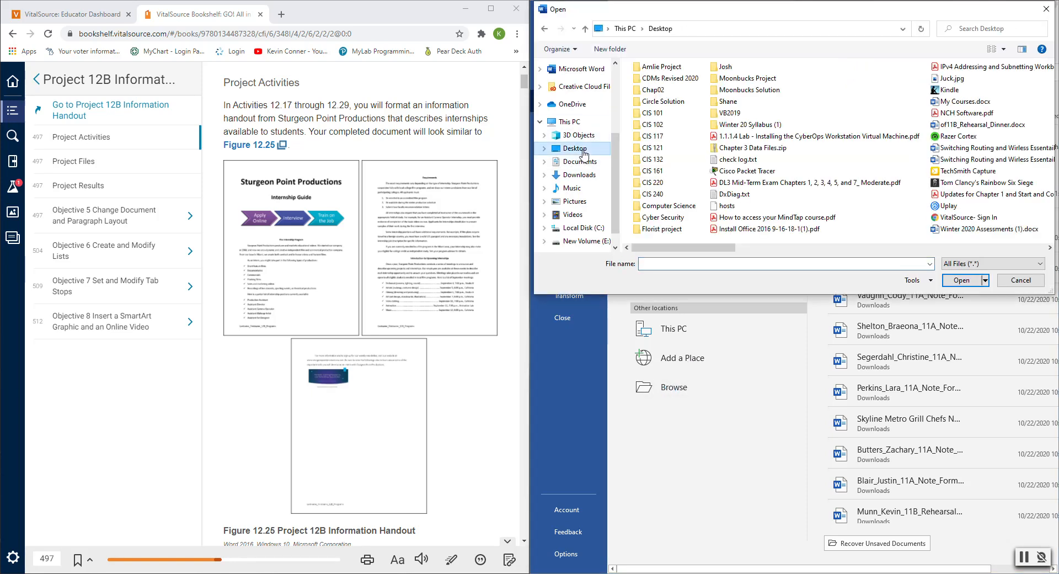
pyautogui.doubleClick(662, 115)
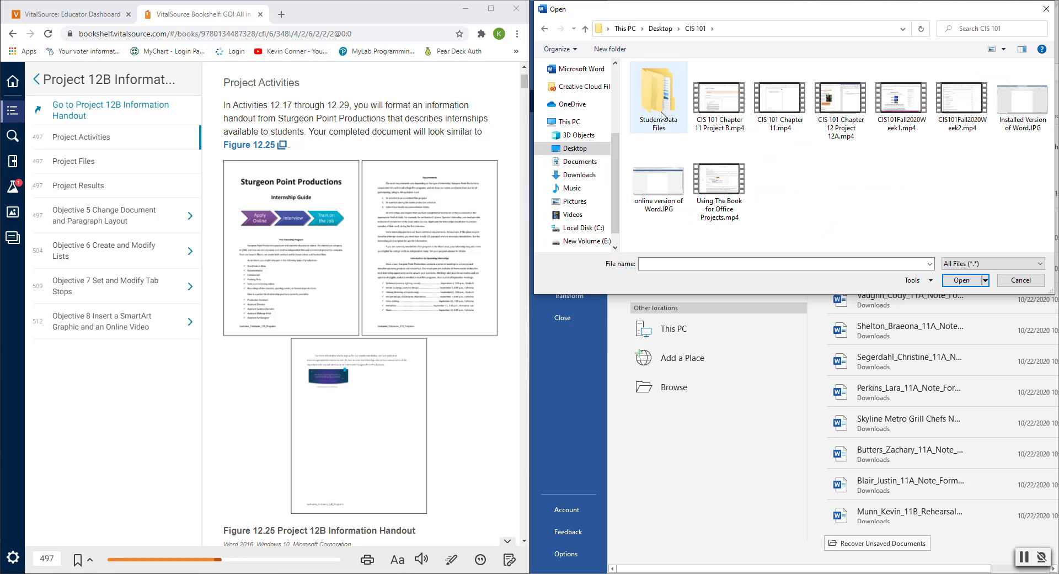
pyautogui.doubleClick(661, 115)
pyautogui.doubleClick(661, 92)
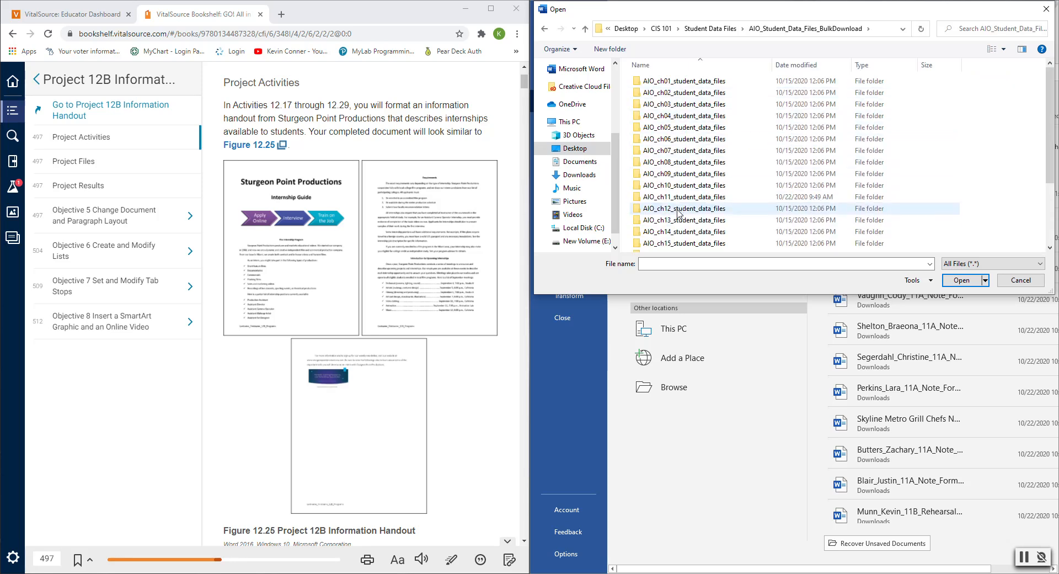
pyautogui.doubleClick(680, 209)
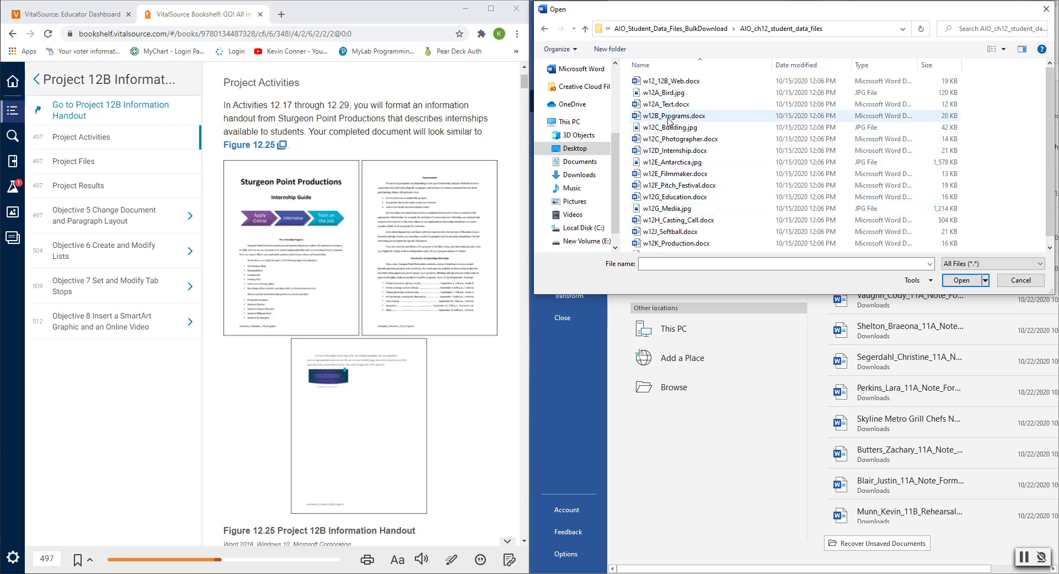
pyautogui.scroll(-7, 269, 330)
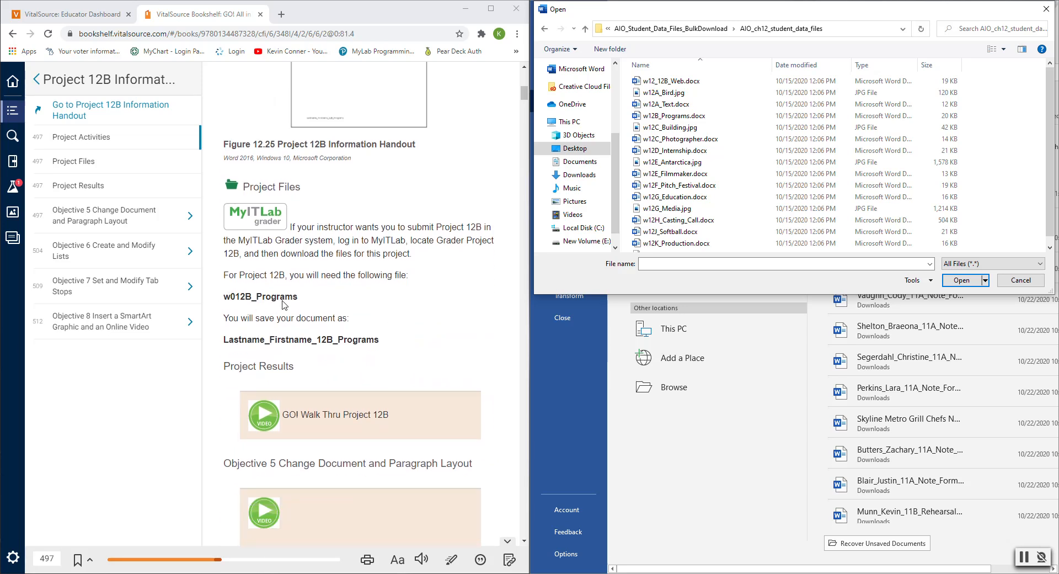
pyautogui.doubleClick(670, 116)
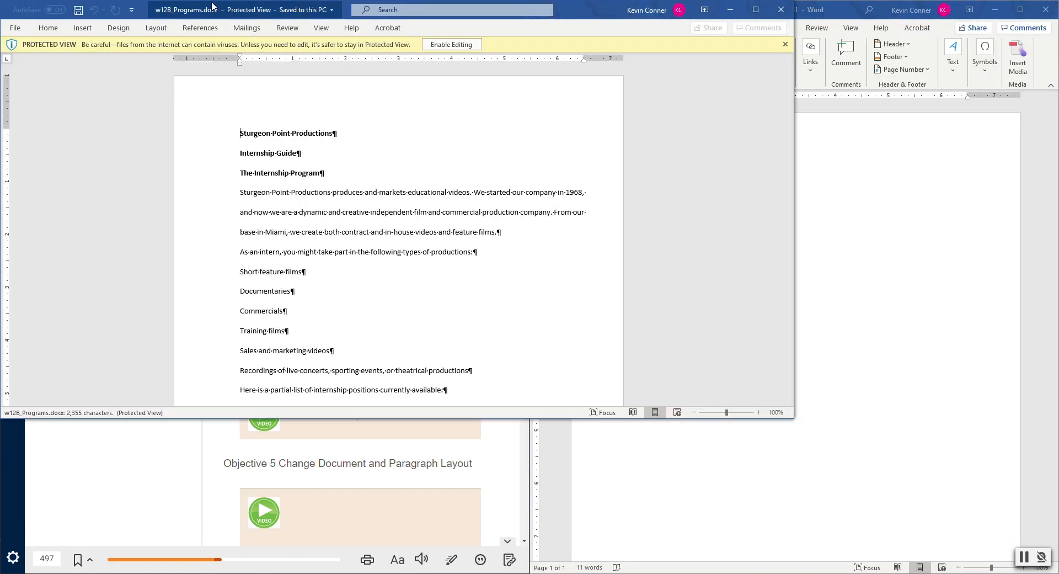
# Enable editing of the protected w12B_Programs document and snap its window beside the textbook
pyautogui.moveTo(578, 6); pyautogui.dragTo(1058, 119)
pyautogui.click(992, 49)
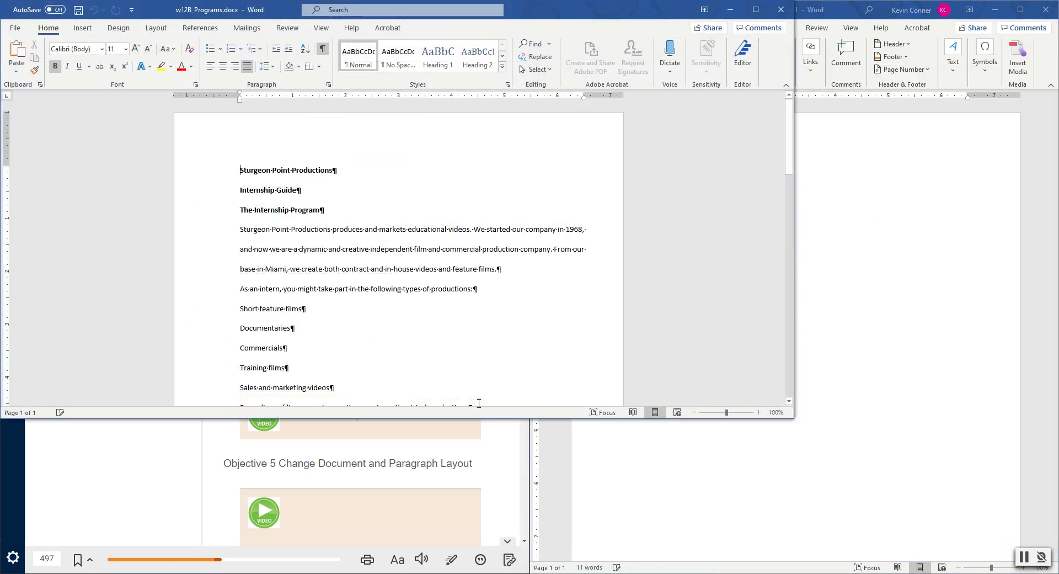
pyautogui.moveTo(532, 10); pyautogui.dragTo(1058, 176)
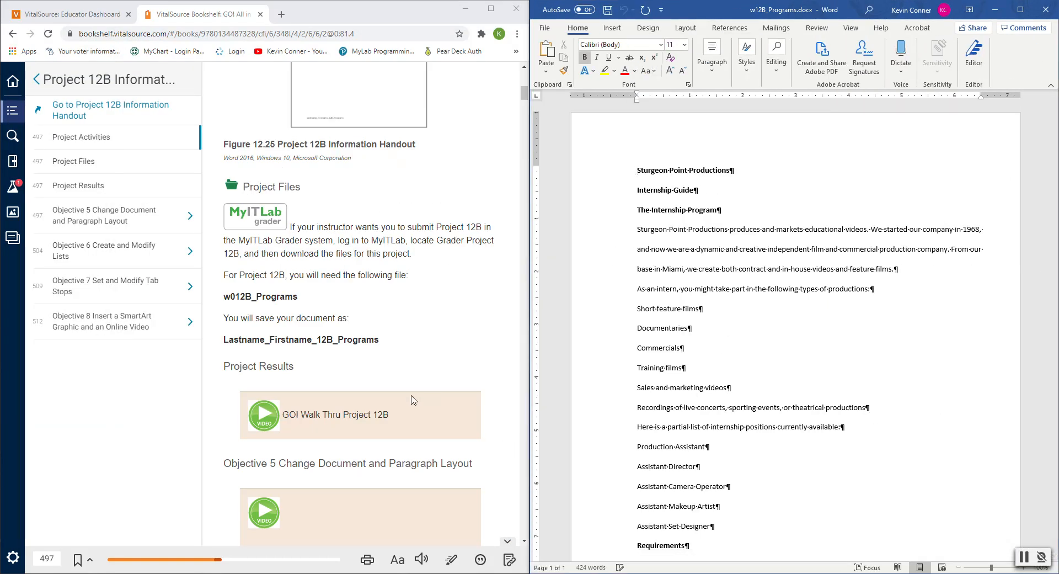
# Follow the Activity 12.17 instructions to begin saving a copy in Desktop > CIS 101 > Student Data Files > AIO Chapter 12
pyautogui.scroll(-8, 432, 395)
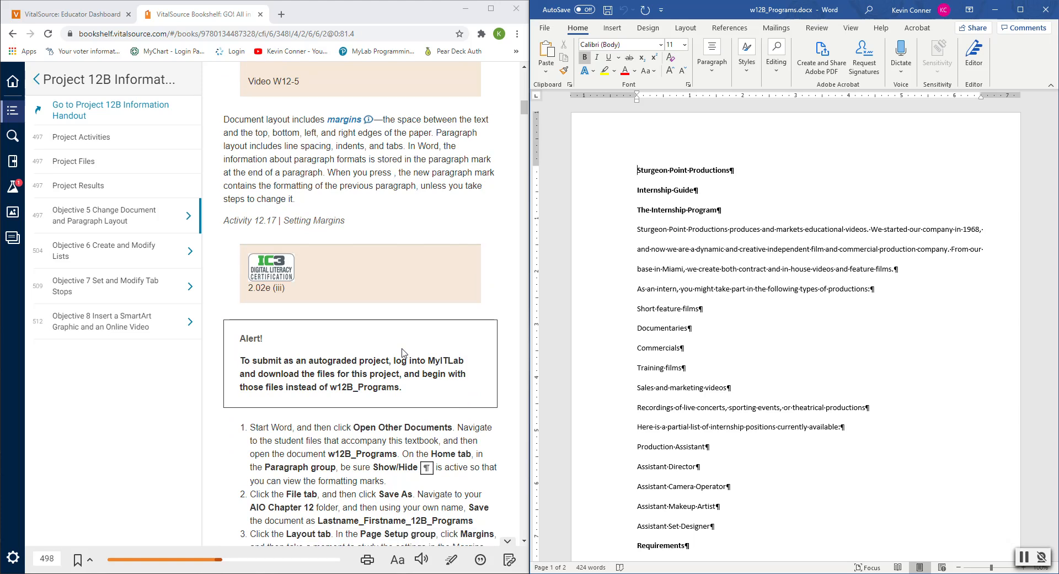
pyautogui.scroll(-3, 403, 352)
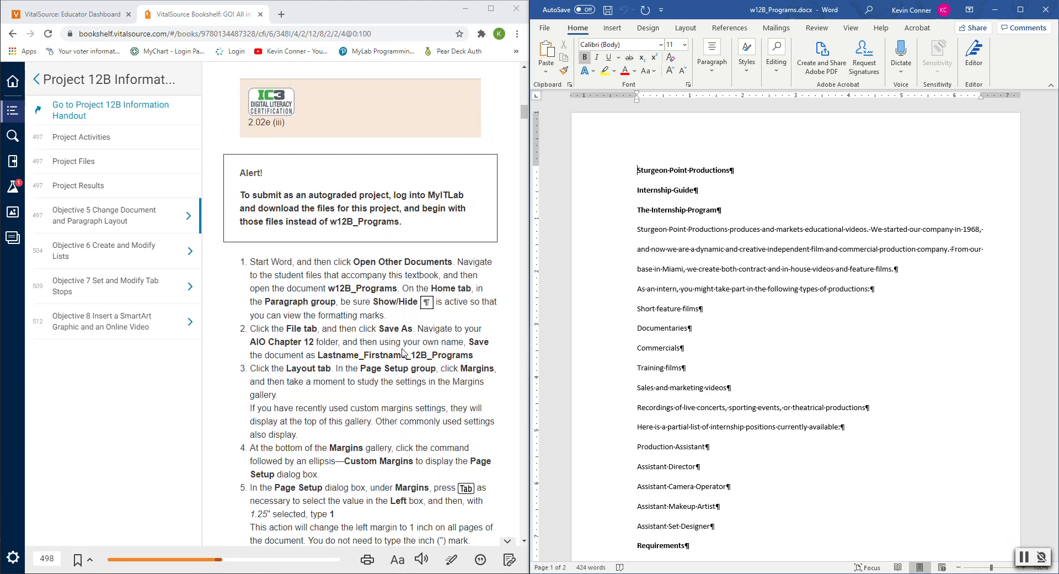
pyautogui.scroll(-2, 403, 353)
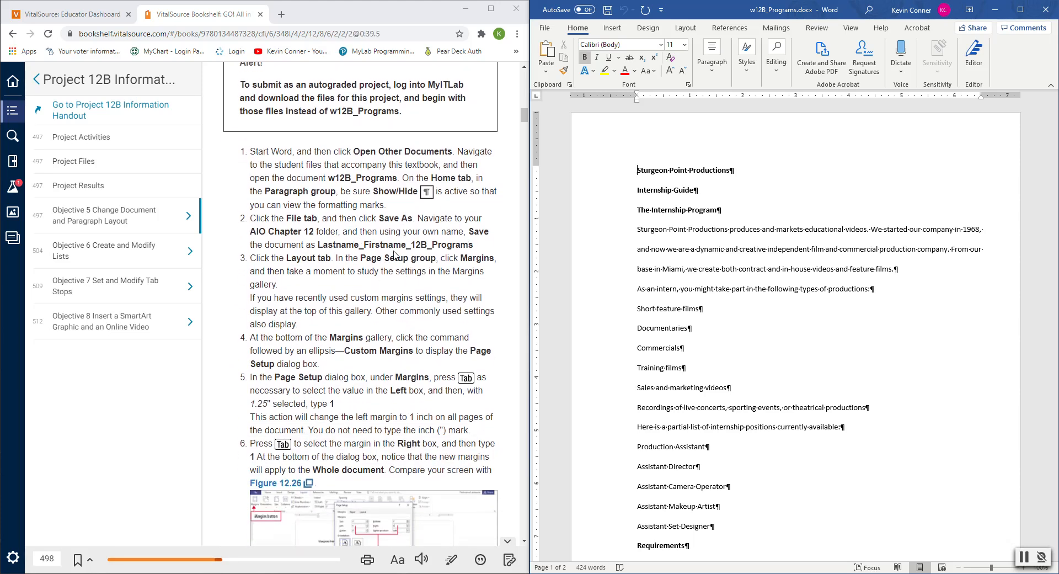
pyautogui.click(545, 32)
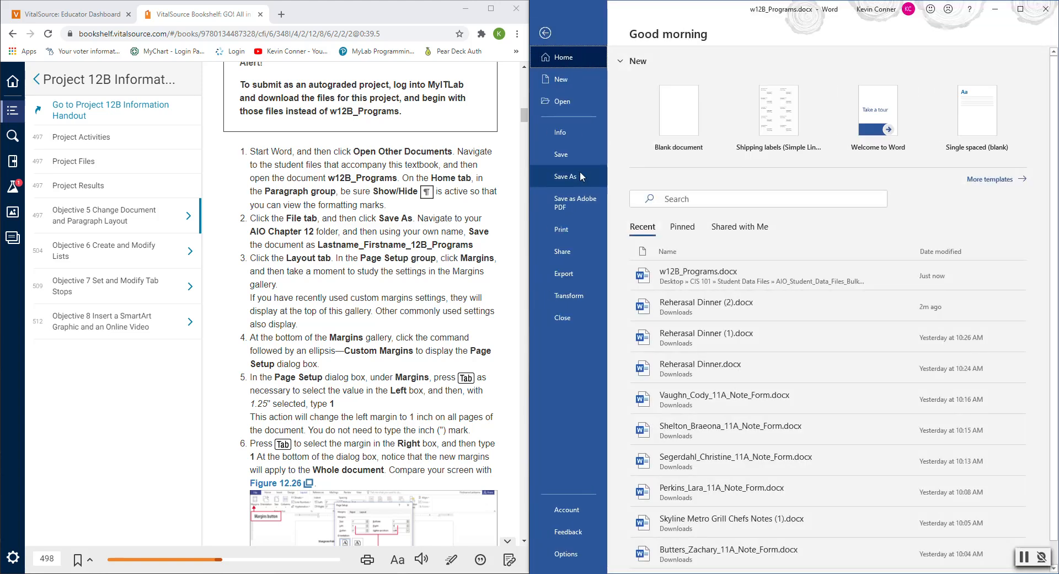
pyautogui.click(578, 176)
pyautogui.click(662, 358)
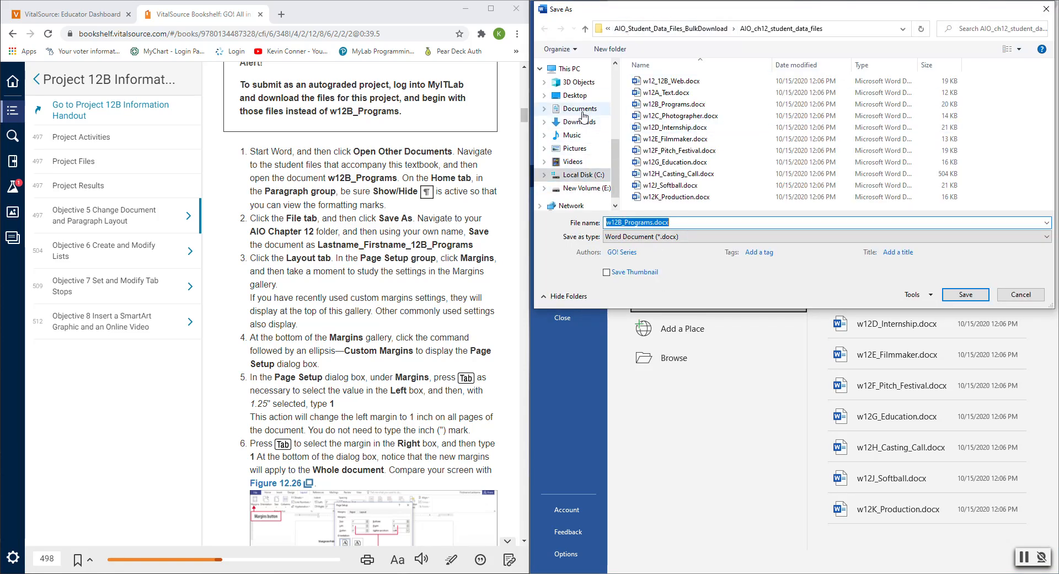
pyautogui.click(576, 96)
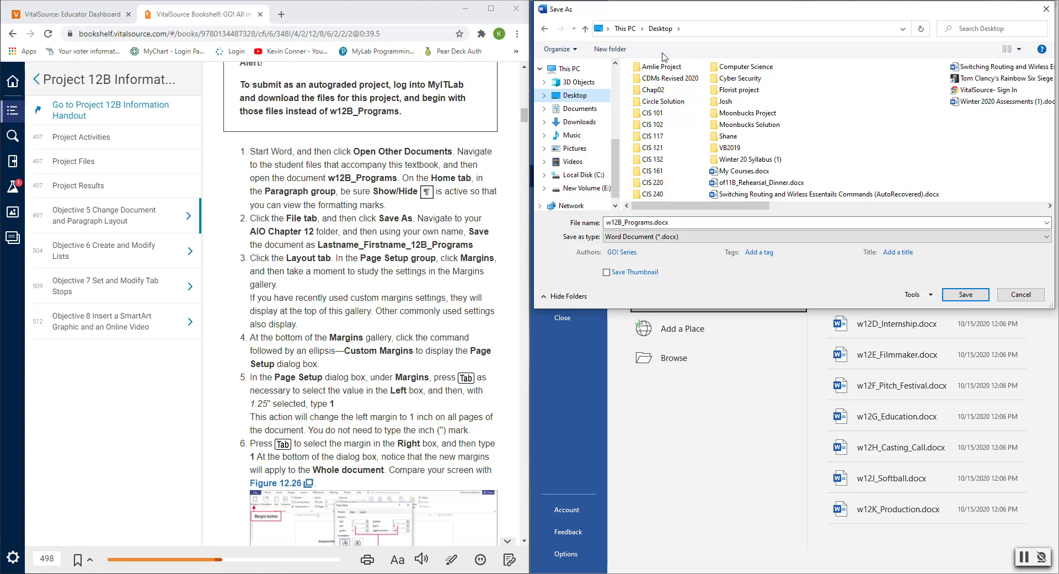
pyautogui.doubleClick(653, 114)
pyautogui.doubleClick(660, 105)
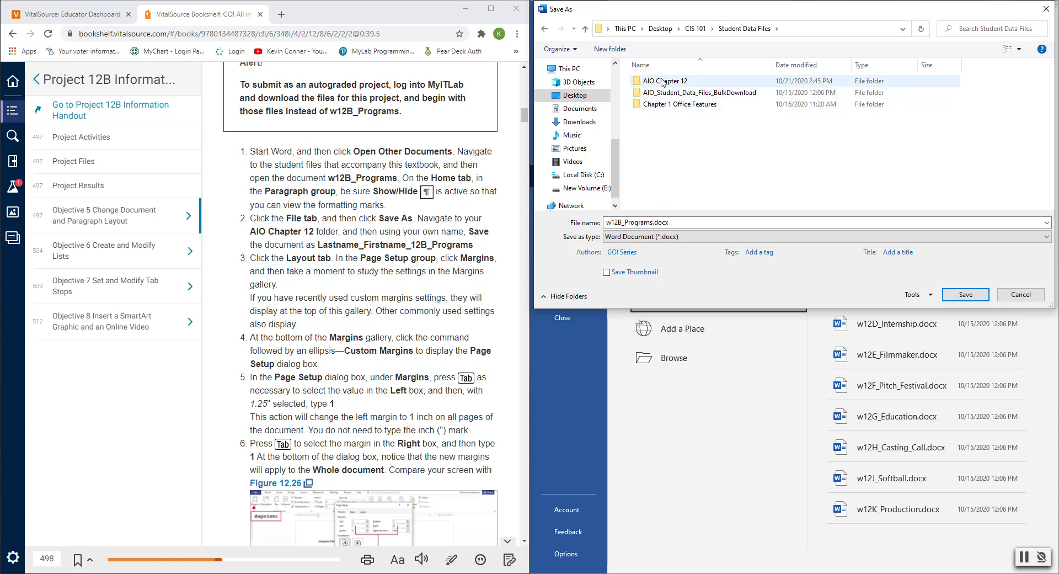
pyautogui.doubleClick(660, 82)
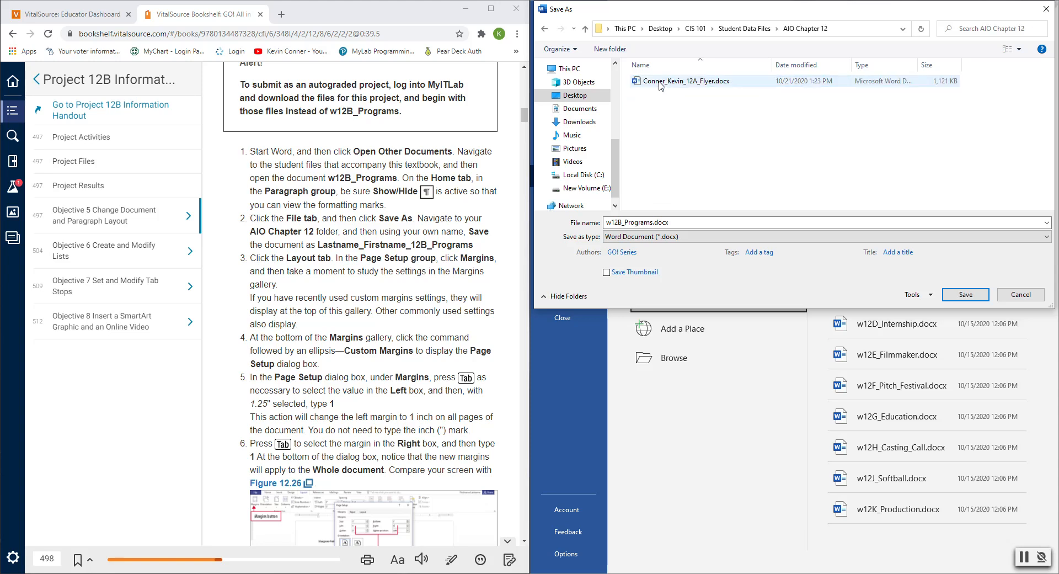
# Name the copy with the student's last and first name followed by _12B_Programs, and save it as a Word document
pyautogui.click(670, 223)
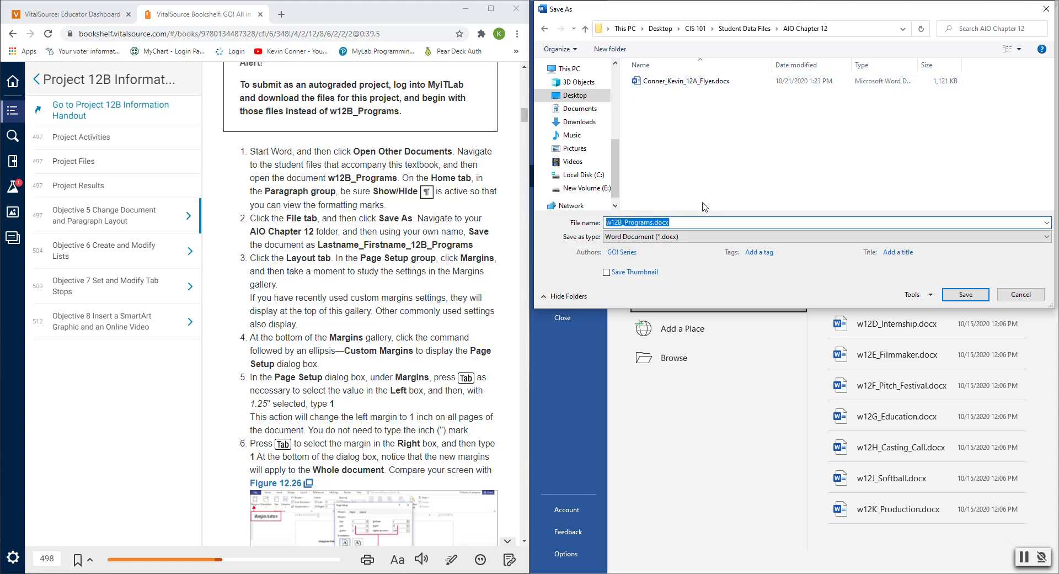
pyautogui.write('Conn')
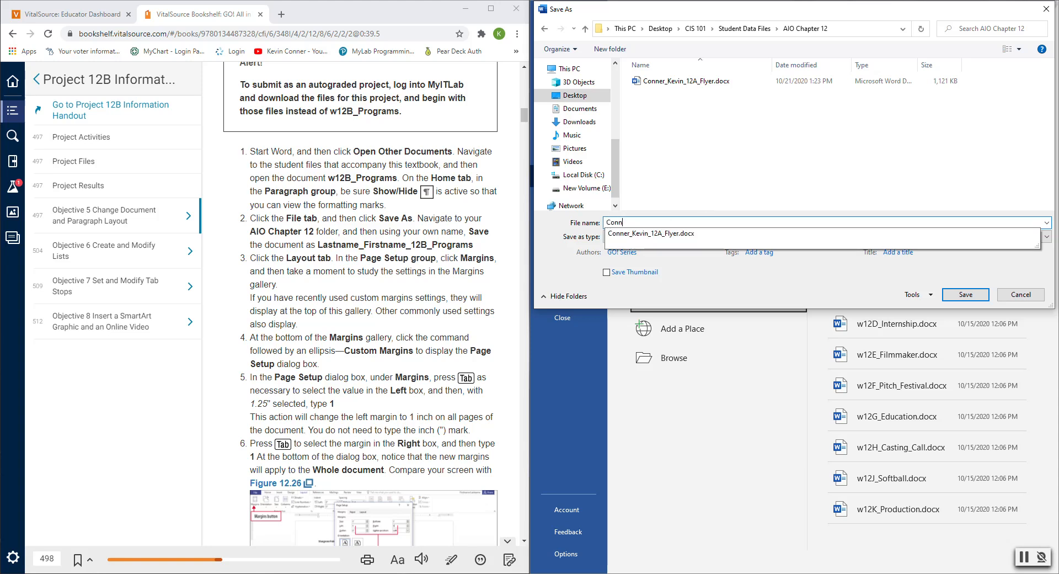
pyautogui.write('er_Ke')
pyautogui.write('vin_12')
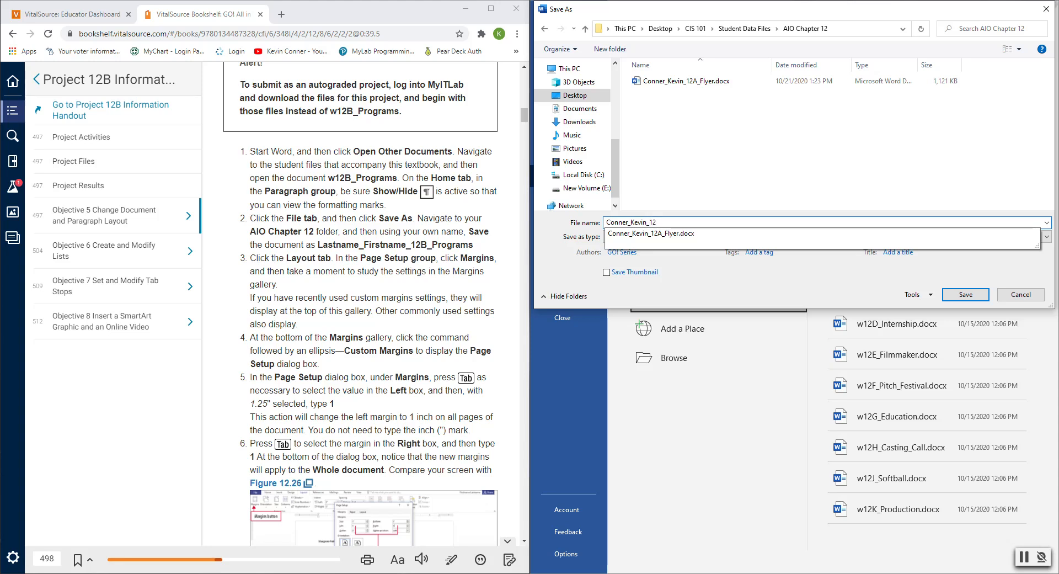
pyautogui.write('B_Program')
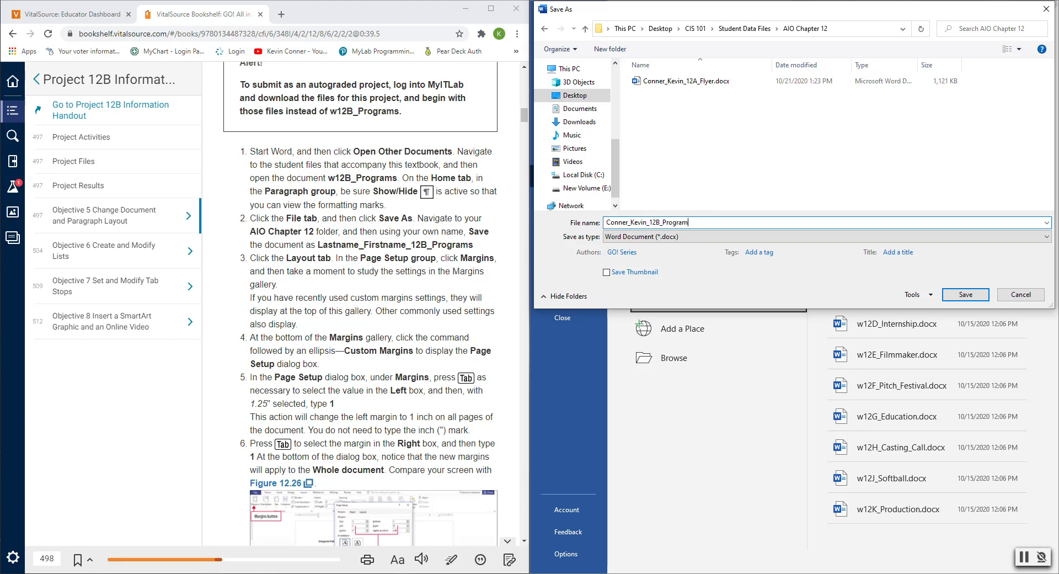
pyautogui.write('s')
pyautogui.click(953, 297)
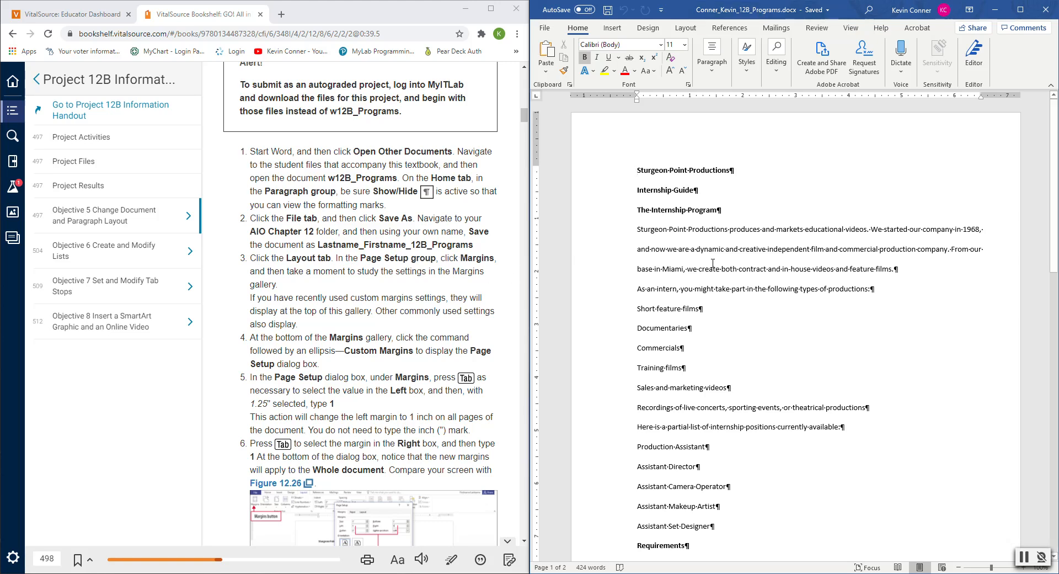
# Insert the File Name field into the document footer and close the footer area
pyautogui.click(611, 28)
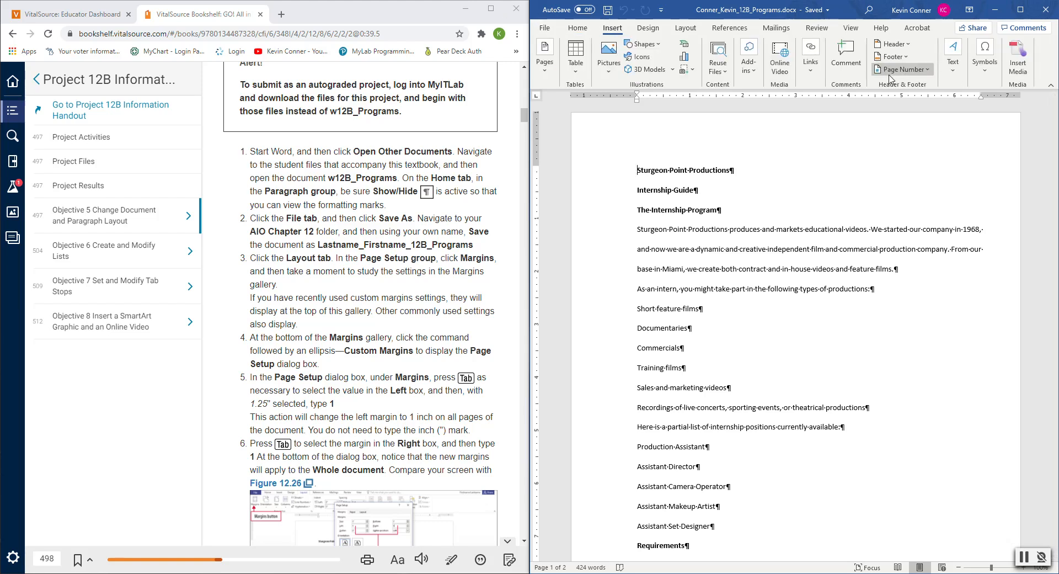
pyautogui.click(904, 60)
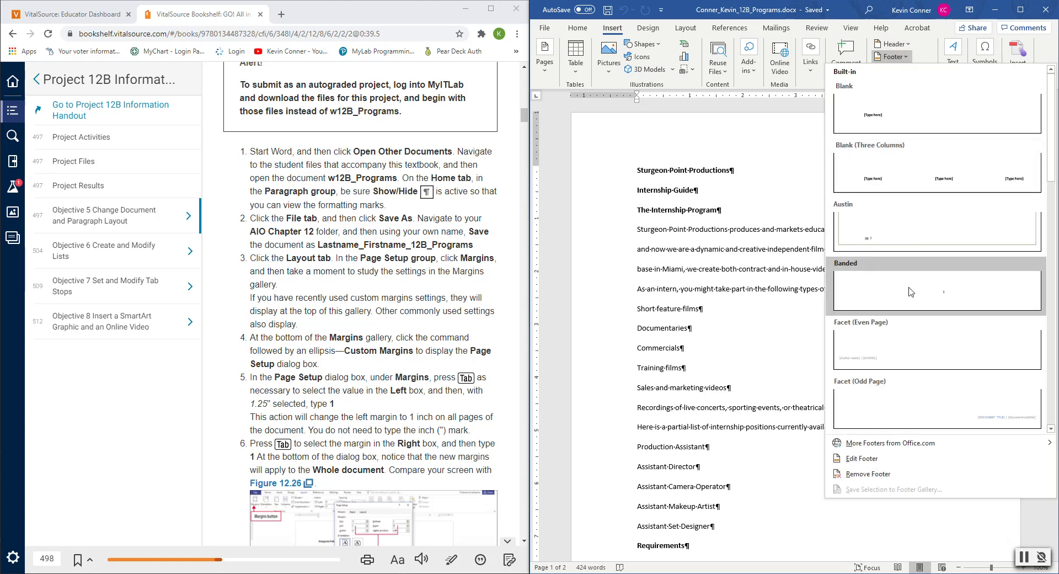
pyautogui.click(860, 461)
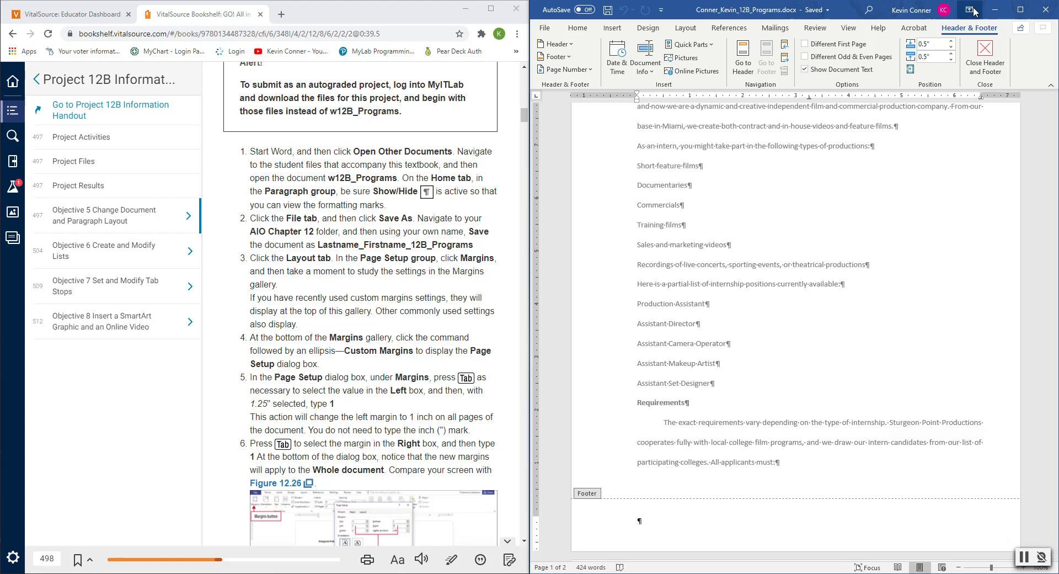
pyautogui.click(646, 70)
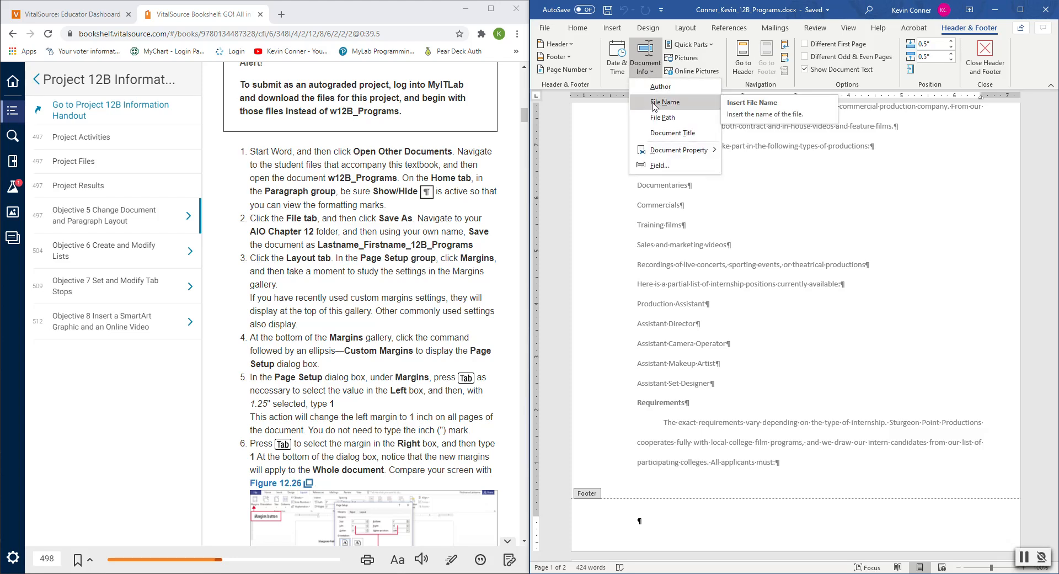
pyautogui.click(653, 103)
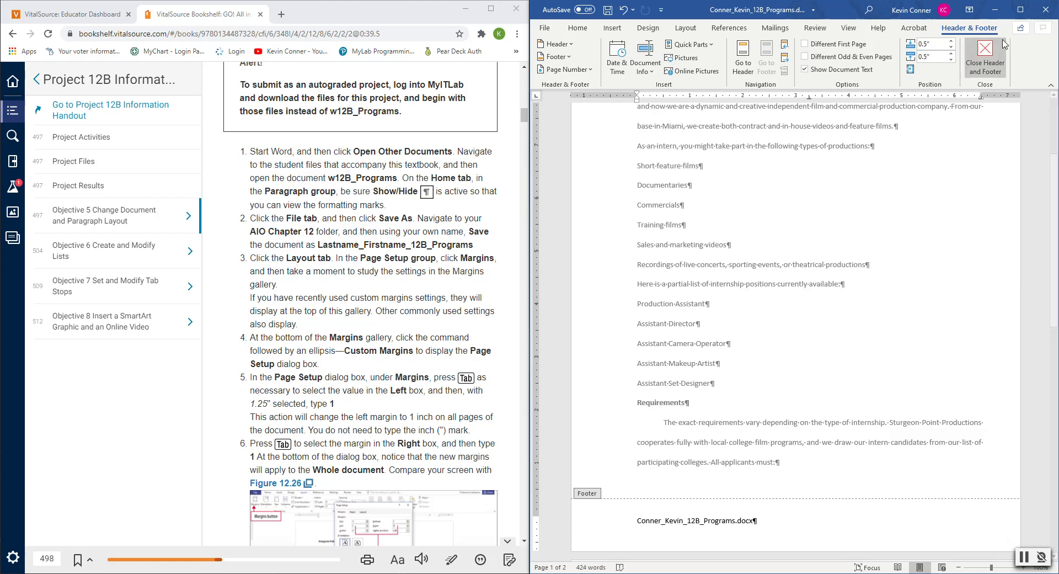
pyautogui.click(985, 55)
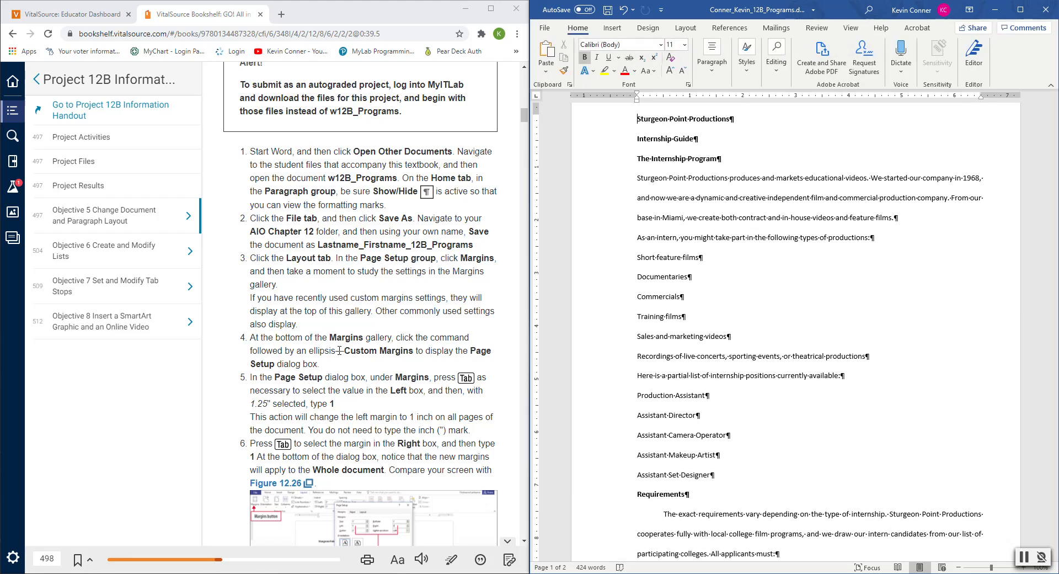
pyautogui.scroll(2, 700, 404)
pyautogui.scroll(1, 701, 404)
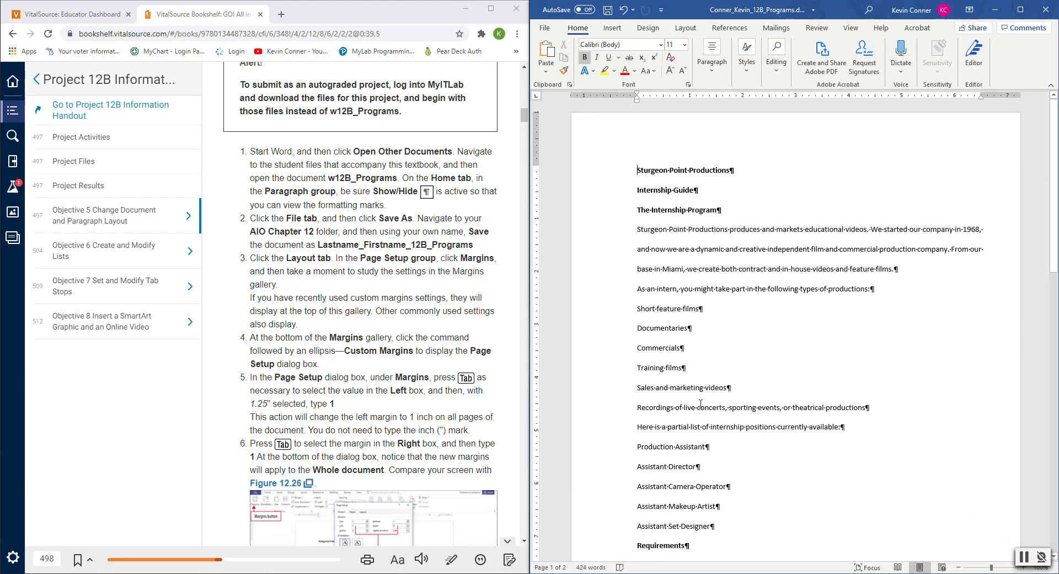
pyautogui.scroll(-4, 700, 404)
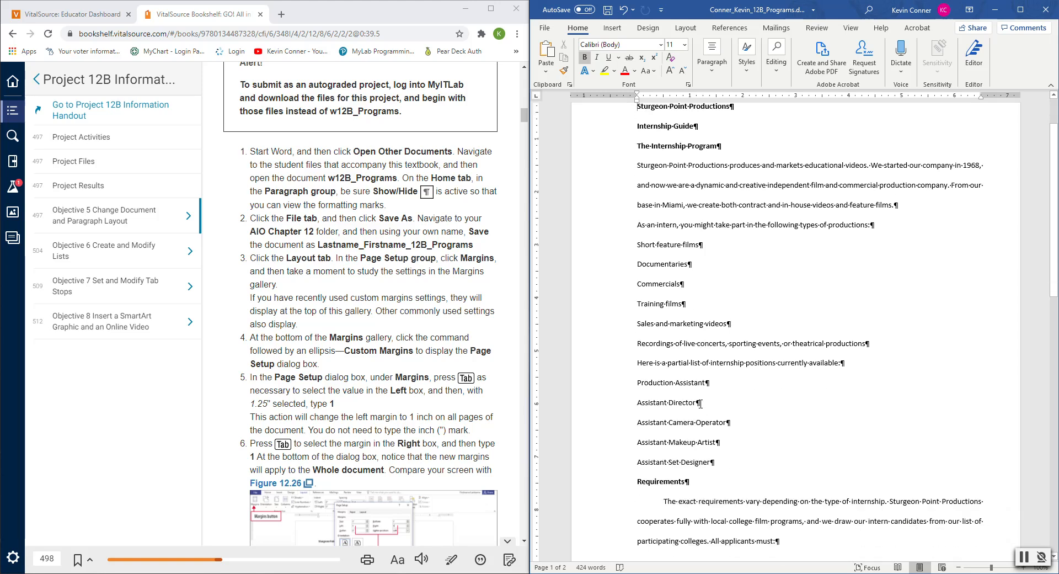
pyautogui.scroll(-3, 700, 408)
pyautogui.scroll(6, 701, 406)
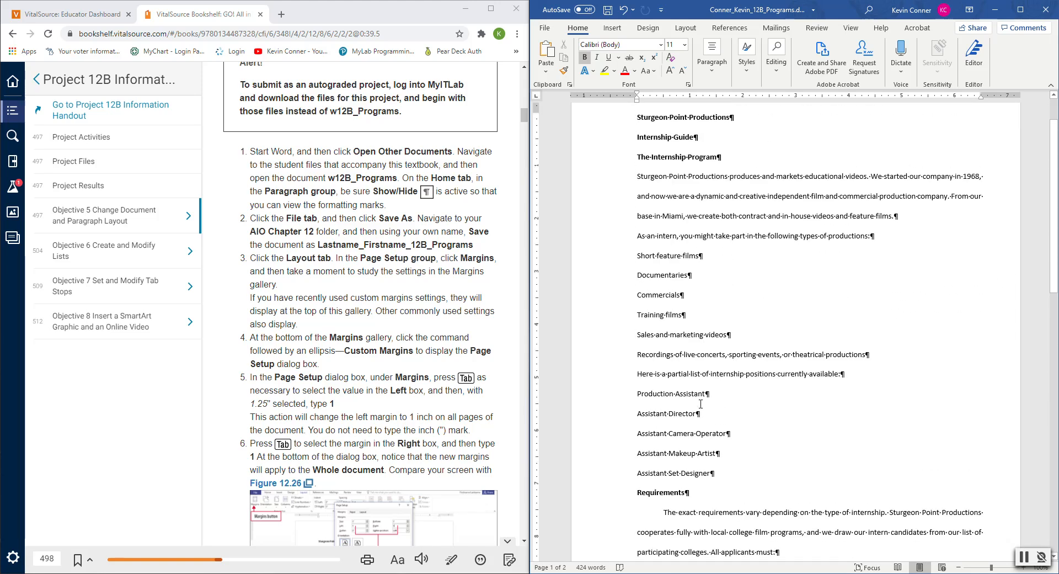
pyautogui.scroll(1, 700, 403)
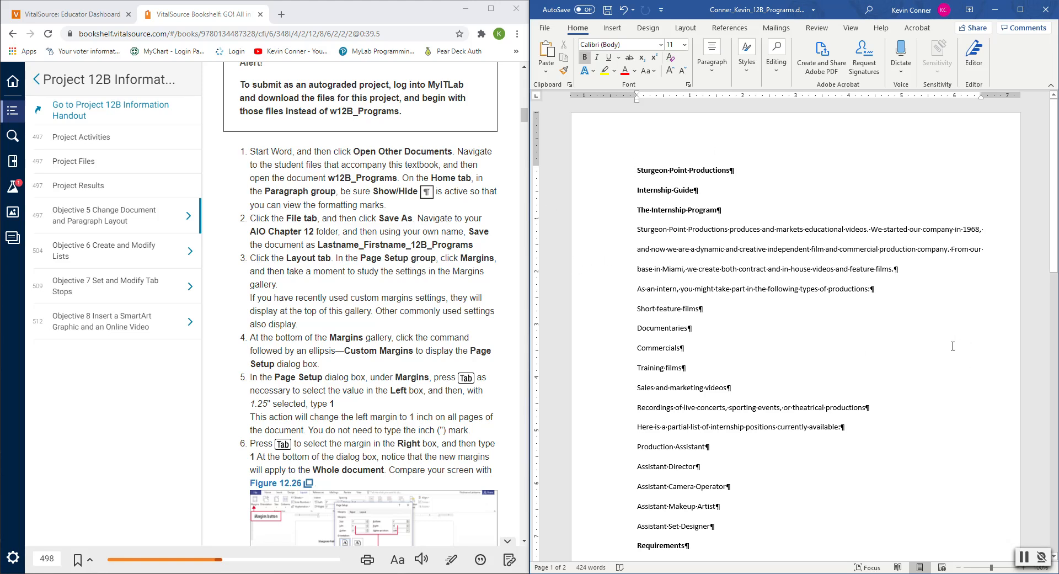
pyautogui.scroll(-3, 952, 346)
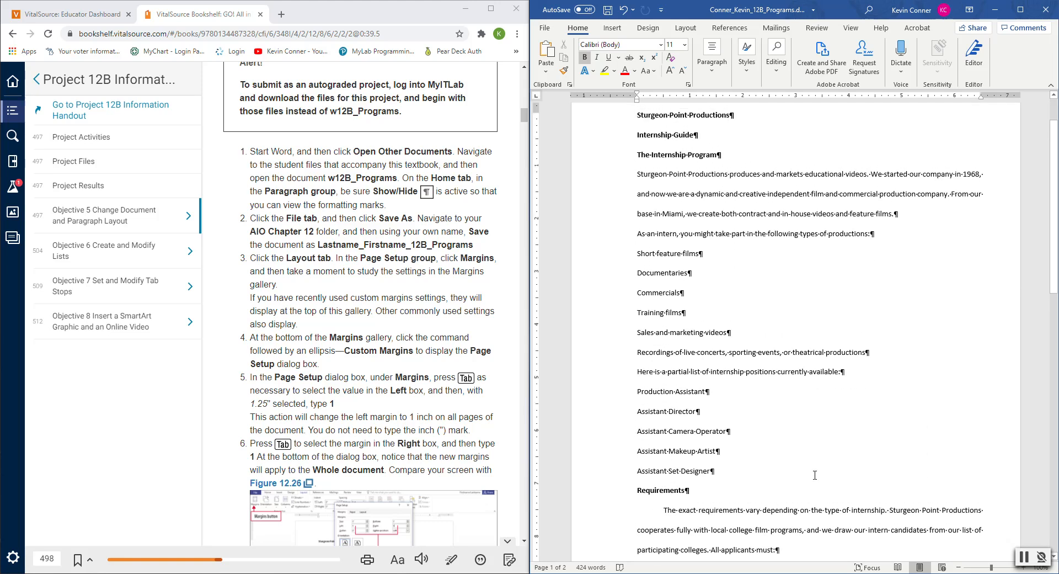
# Set custom left and right margins of 1 inch for the whole document, and save the document
pyautogui.scroll(-8, 874, 425)
pyautogui.scroll(-3, 875, 425)
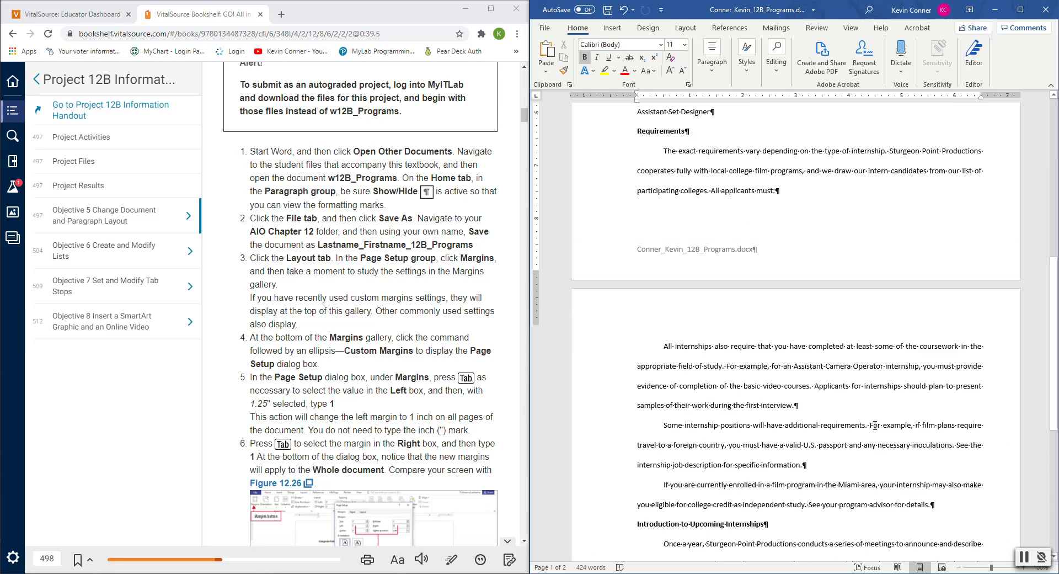
pyautogui.scroll(13, 875, 425)
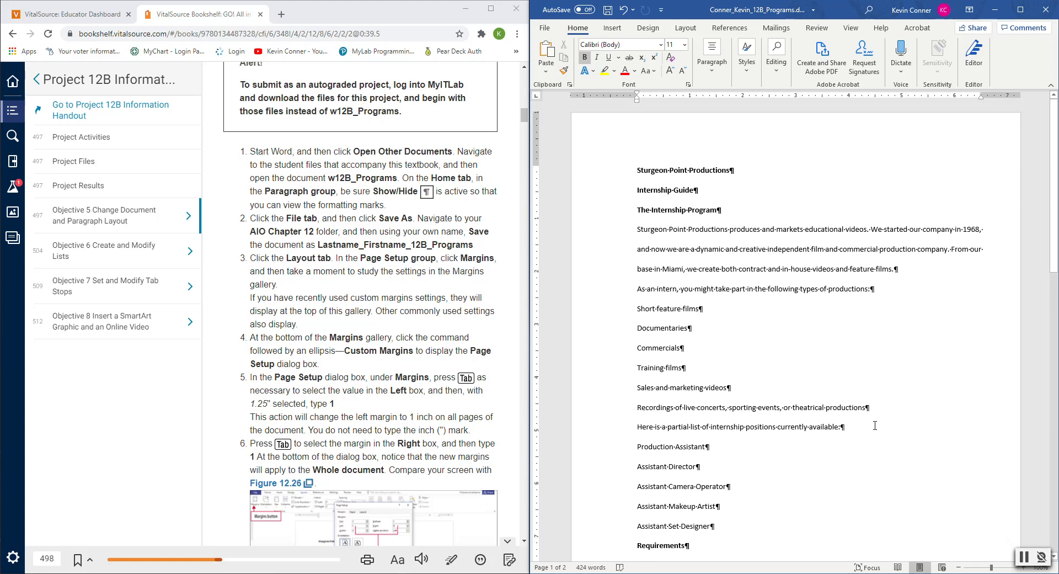
pyautogui.click(682, 28)
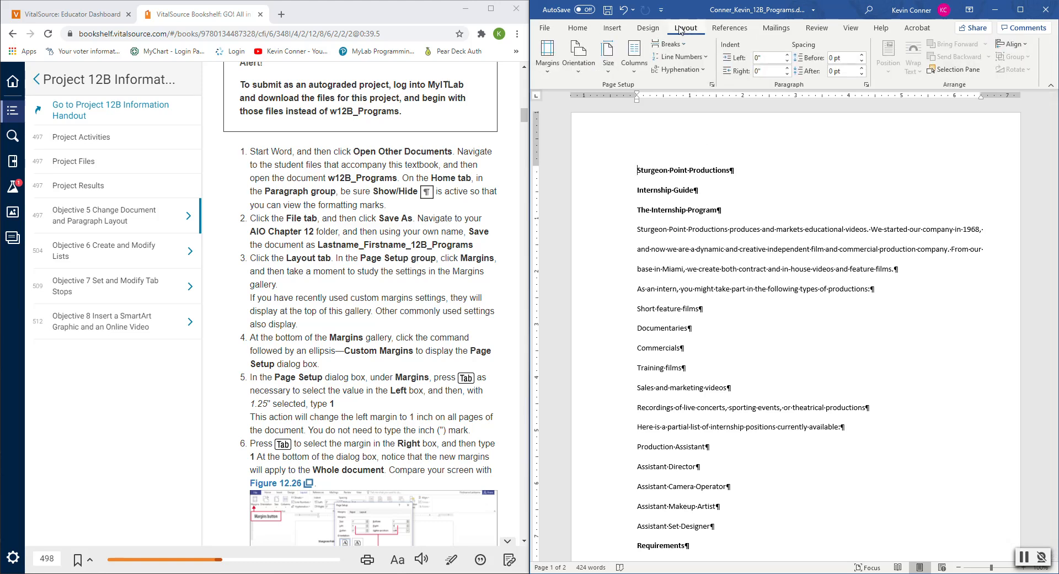
pyautogui.click(549, 71)
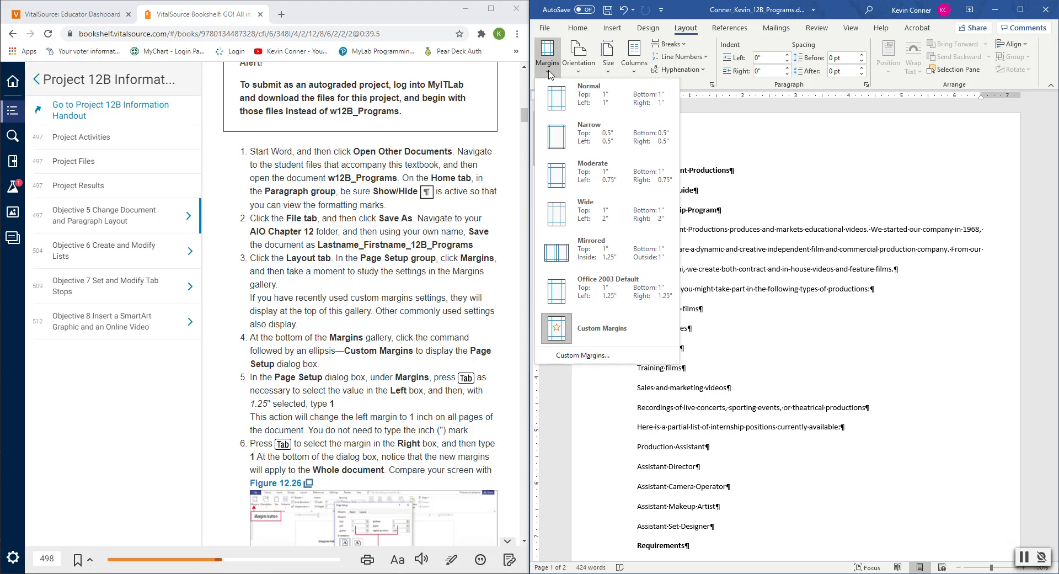
pyautogui.click(583, 355)
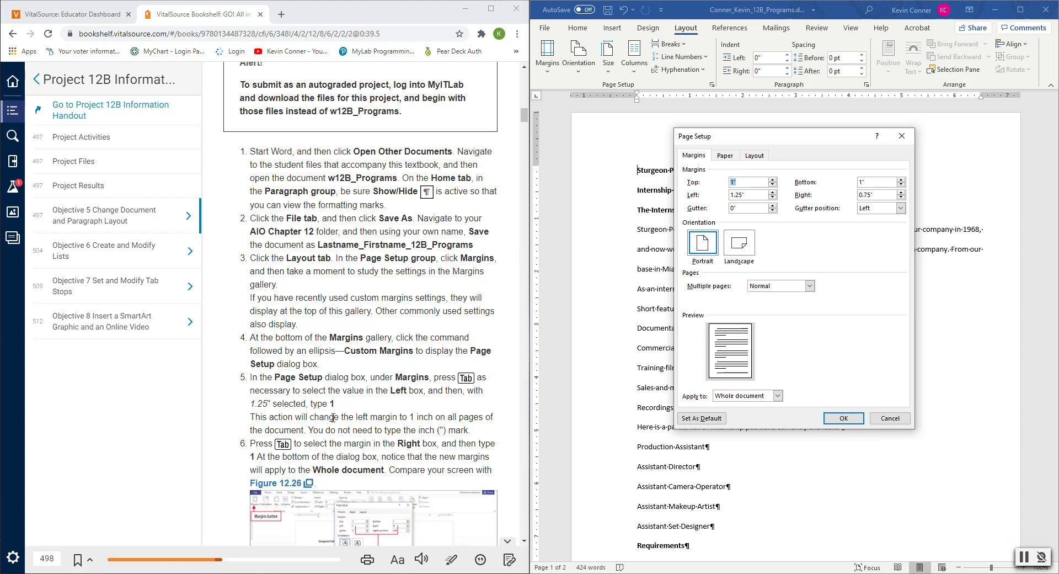
pyautogui.scroll(-2, 342, 402)
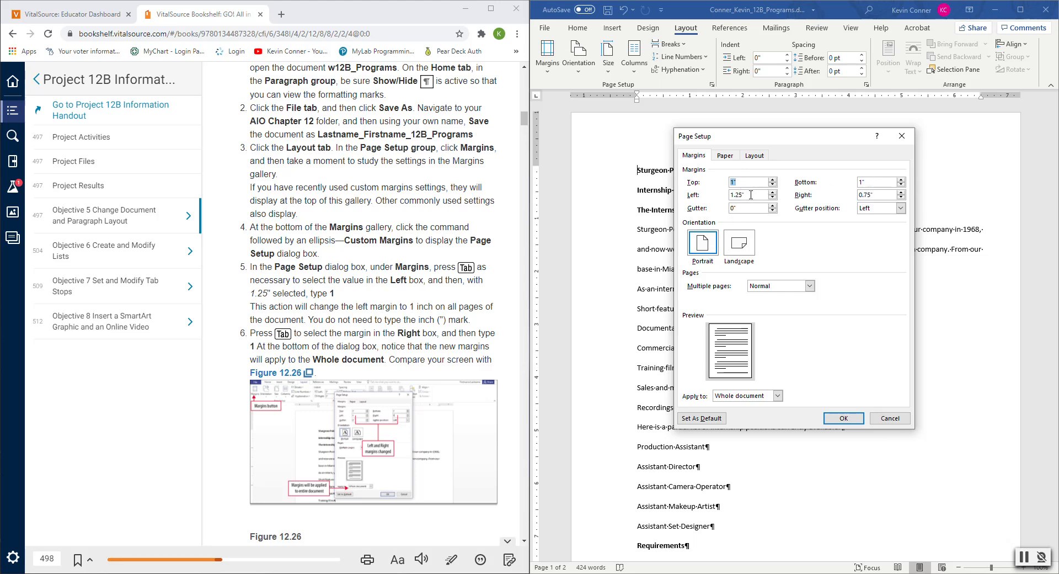
pyautogui.press('Tab')
pyautogui.write('1')
pyautogui.click(904, 192)
pyautogui.write('1')
pyautogui.click(839, 418)
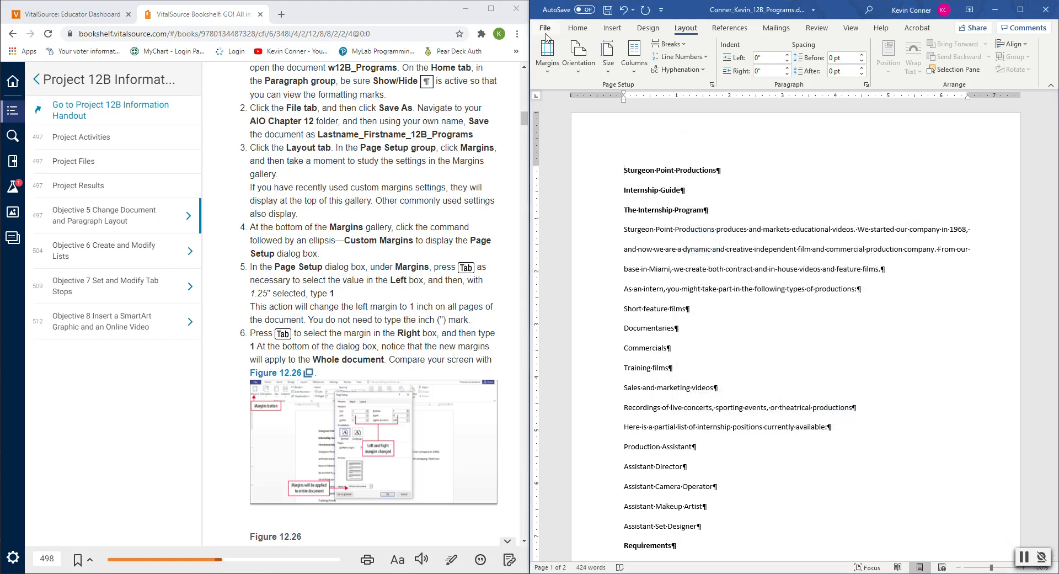
pyautogui.click(608, 11)
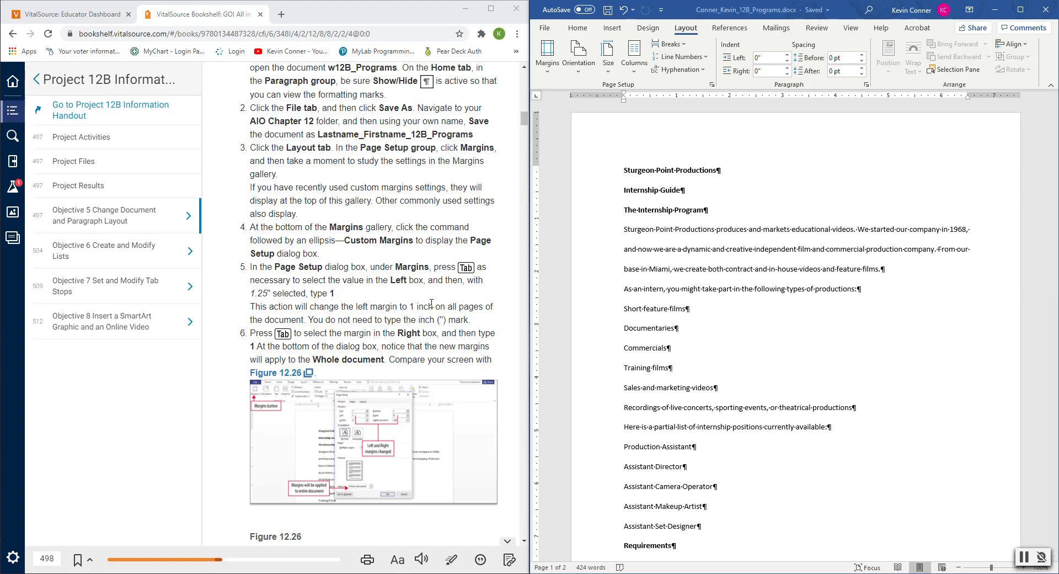
# Center the title "Sturgeon Point Productions" and the subtitle "Internship Guide", following the Activity 12.18 instructions
pyautogui.scroll(-2, 398, 318)
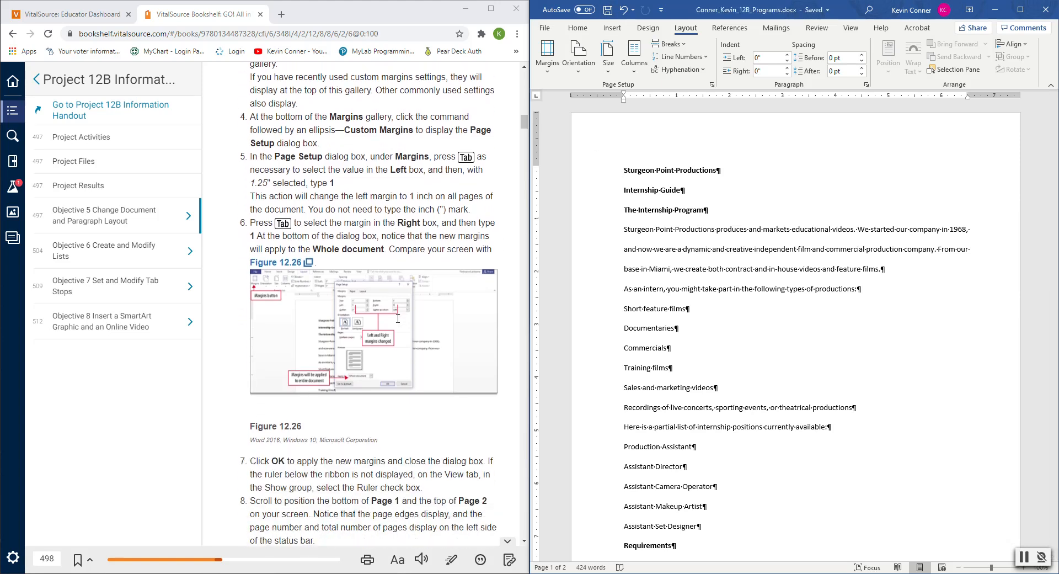
pyautogui.scroll(-3, 398, 318)
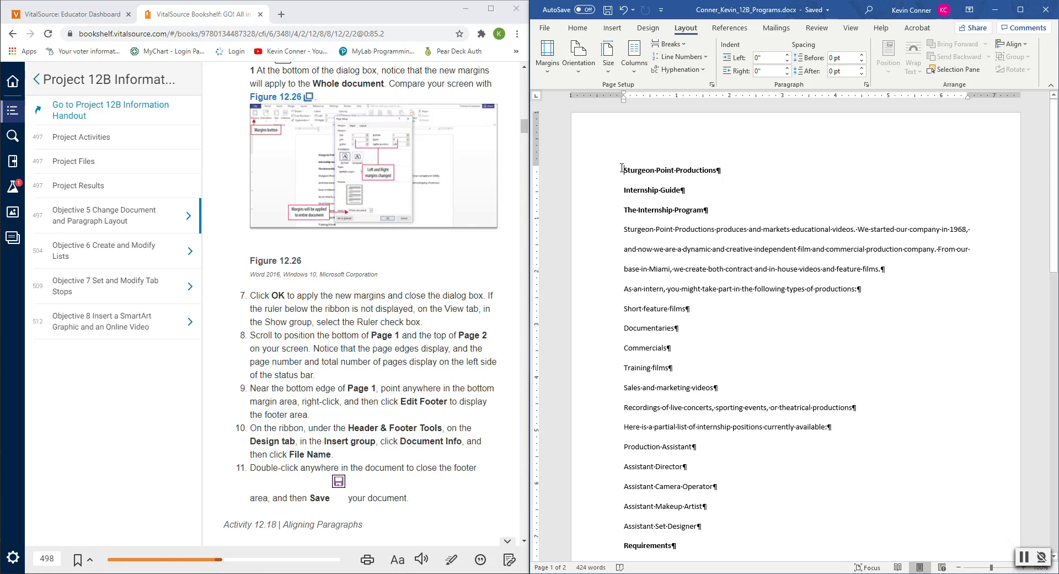
pyautogui.moveTo(622, 167); pyautogui.dragTo(685, 191)
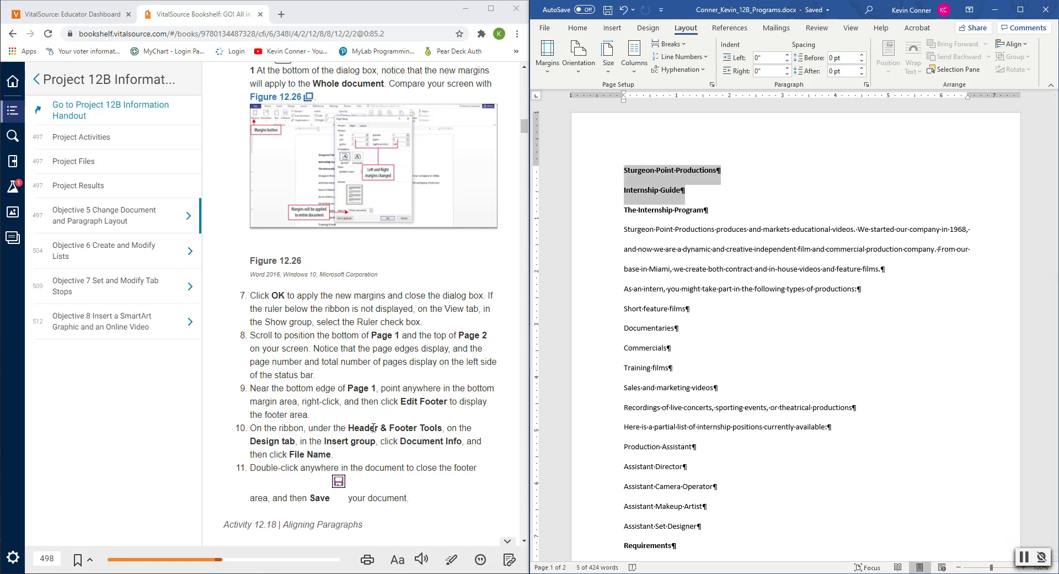
pyautogui.scroll(-10, 373, 427)
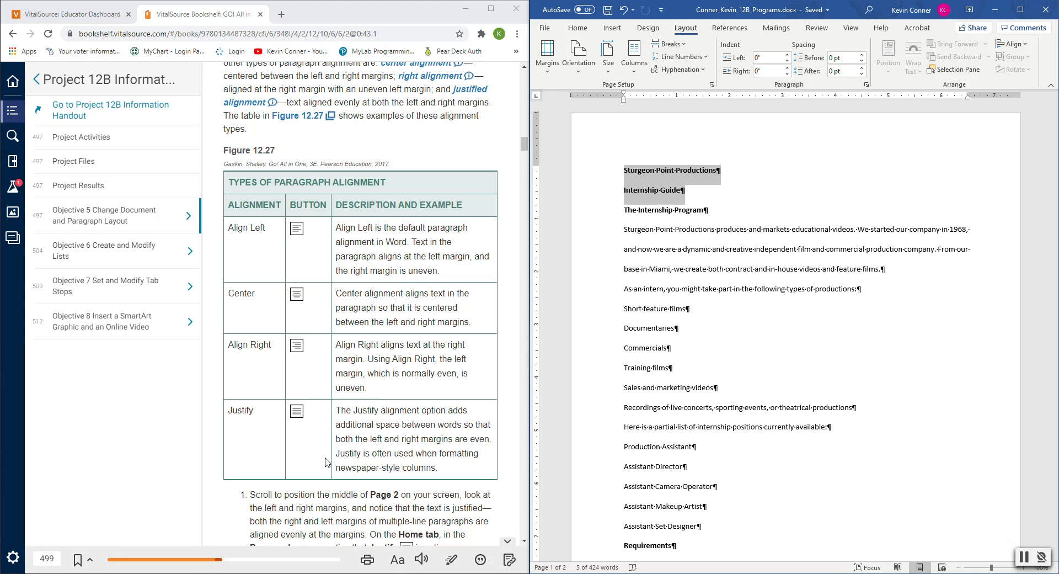
pyautogui.click(578, 28)
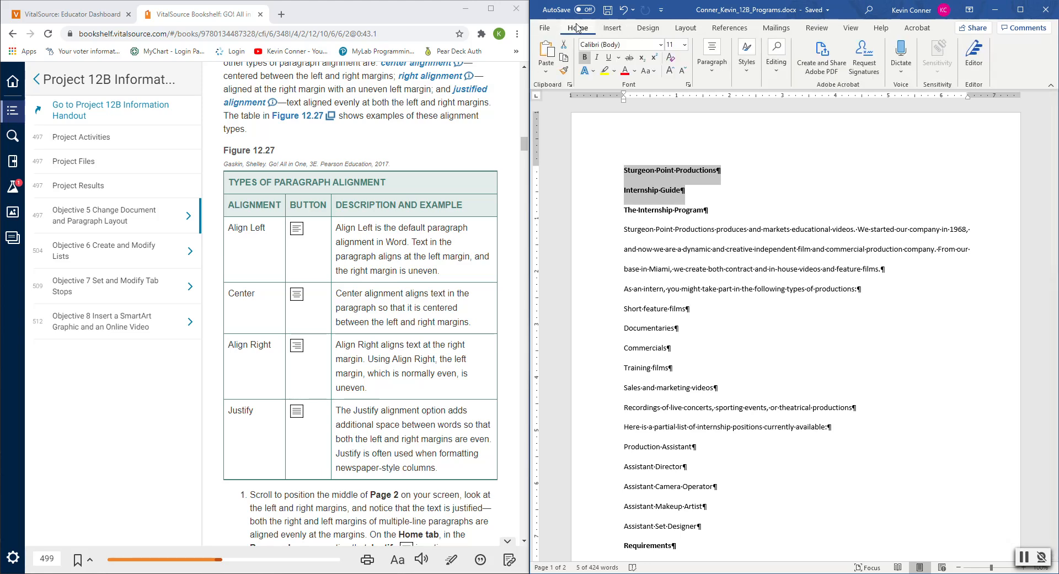
pyautogui.click(713, 83)
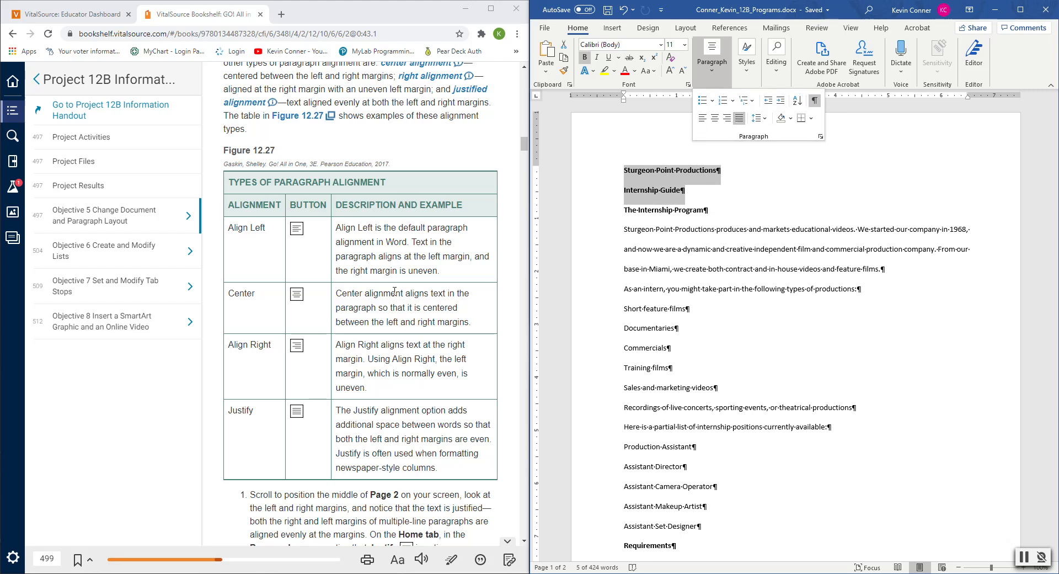
pyautogui.scroll(-1, 380, 270)
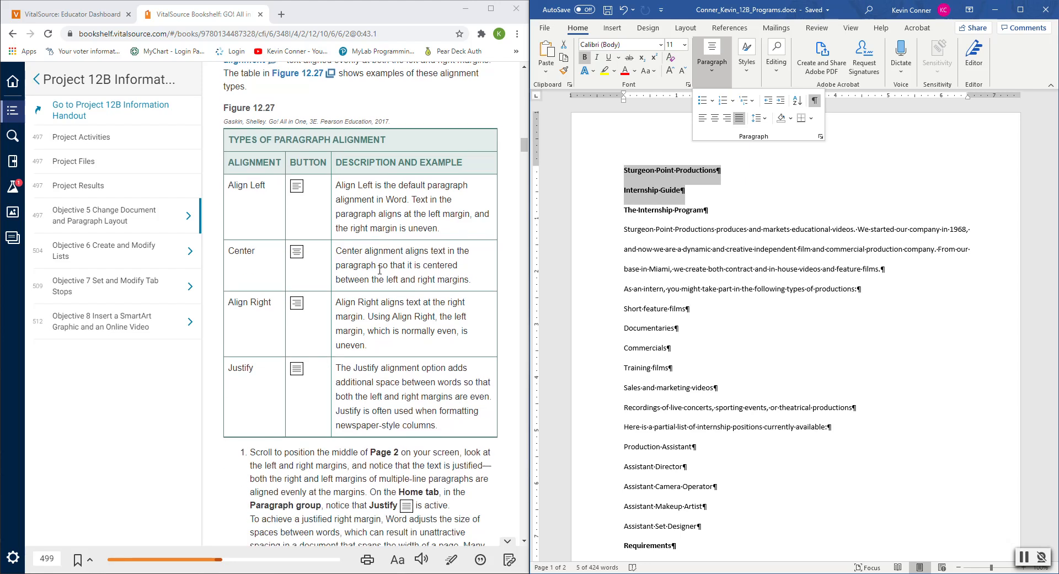
pyautogui.scroll(-4, 380, 270)
pyautogui.scroll(-2, 379, 270)
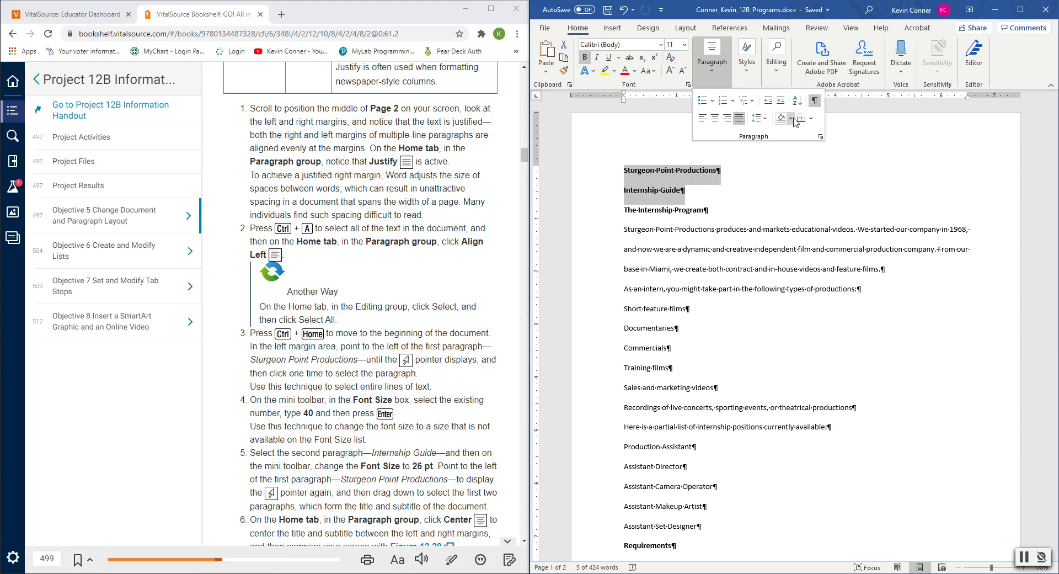
pyautogui.click(715, 120)
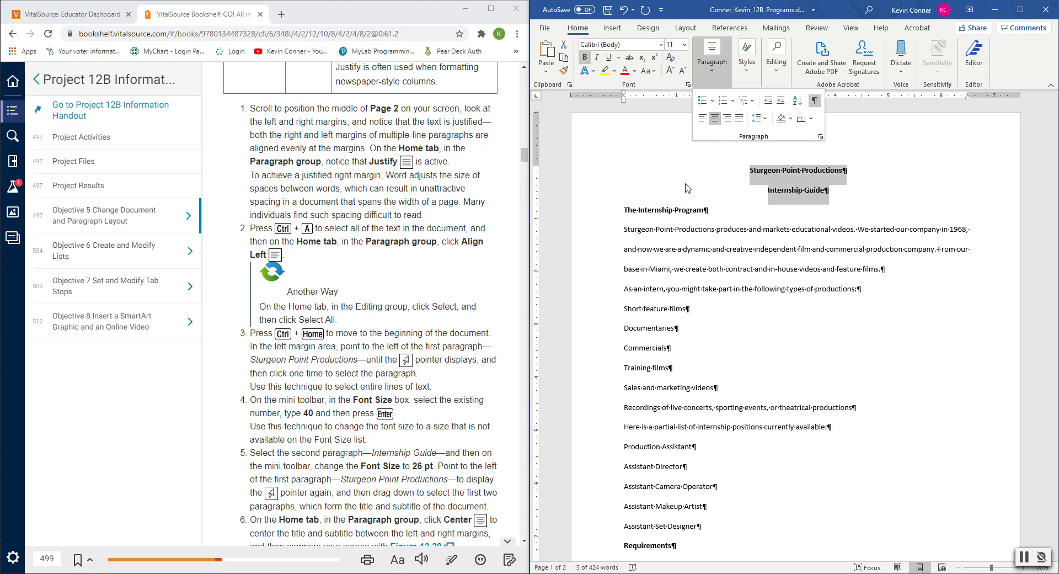
pyautogui.click(848, 197)
pyautogui.click(843, 196)
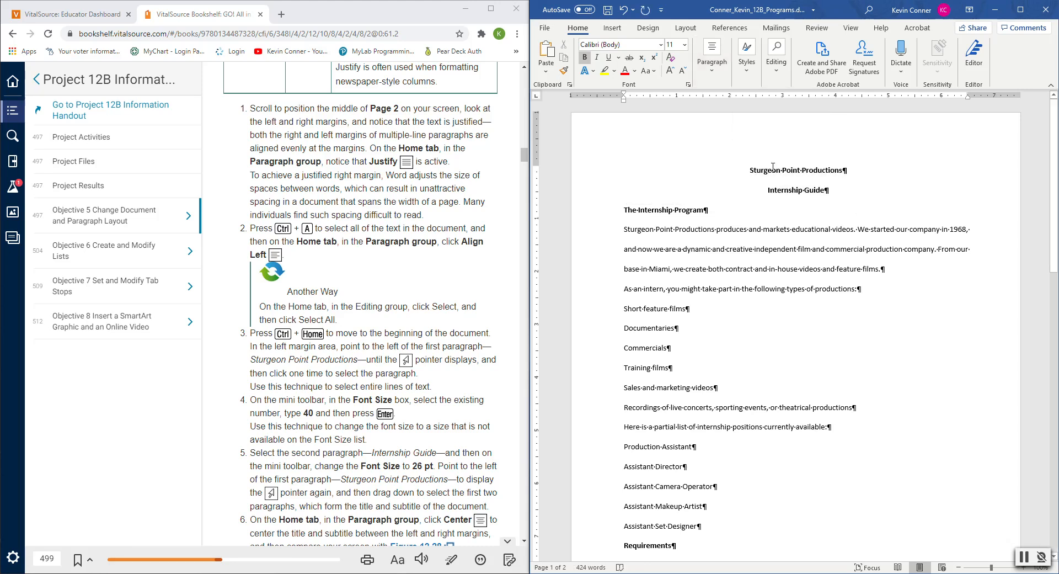
# Set the font size of the title "Sturgeon Point Productions" to 40
pyautogui.moveTo(765, 171); pyautogui.dragTo(848, 179)
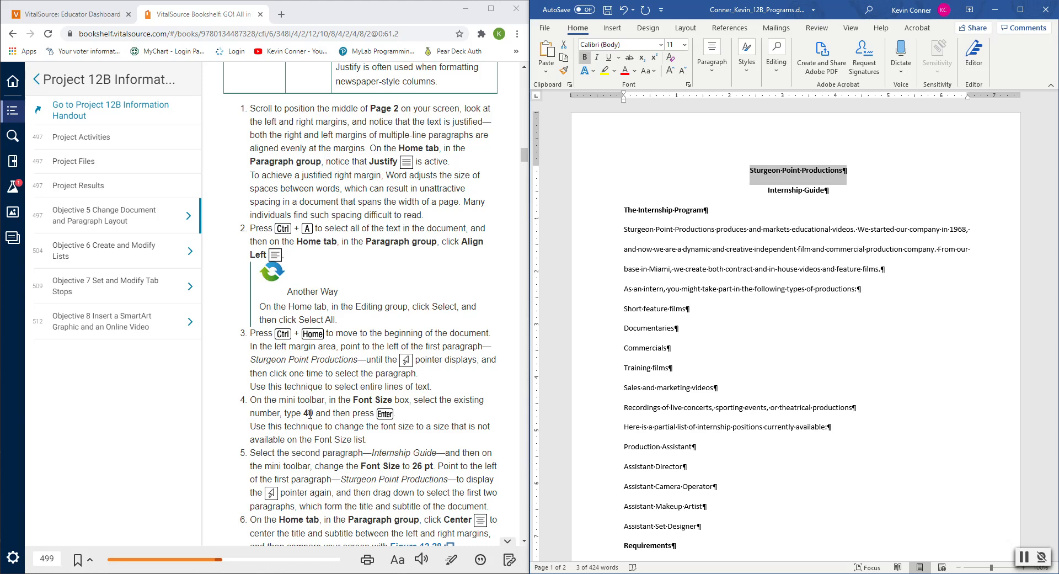
pyautogui.click(685, 46)
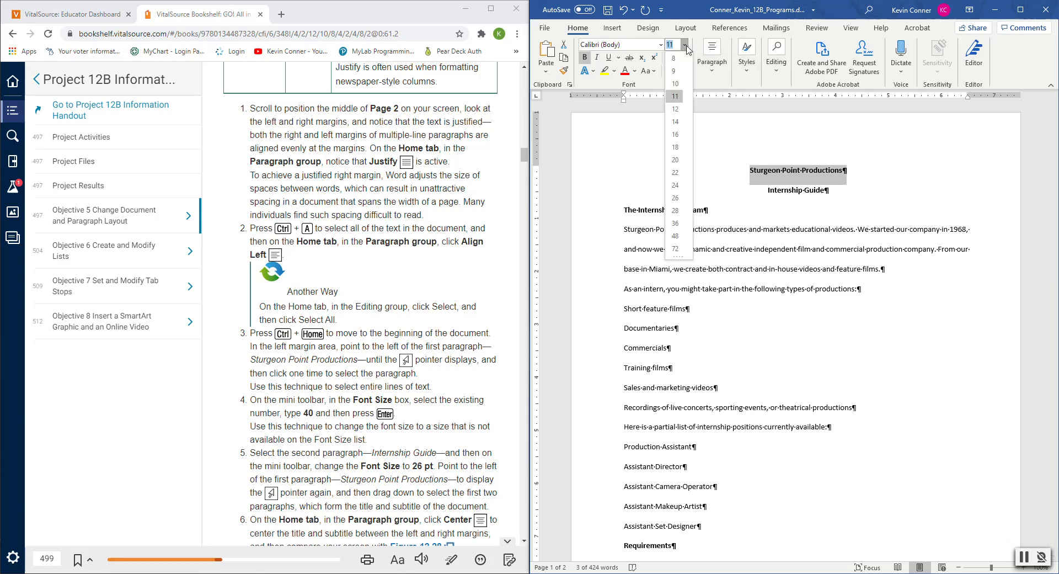
pyautogui.write('40')
pyautogui.press('Return')
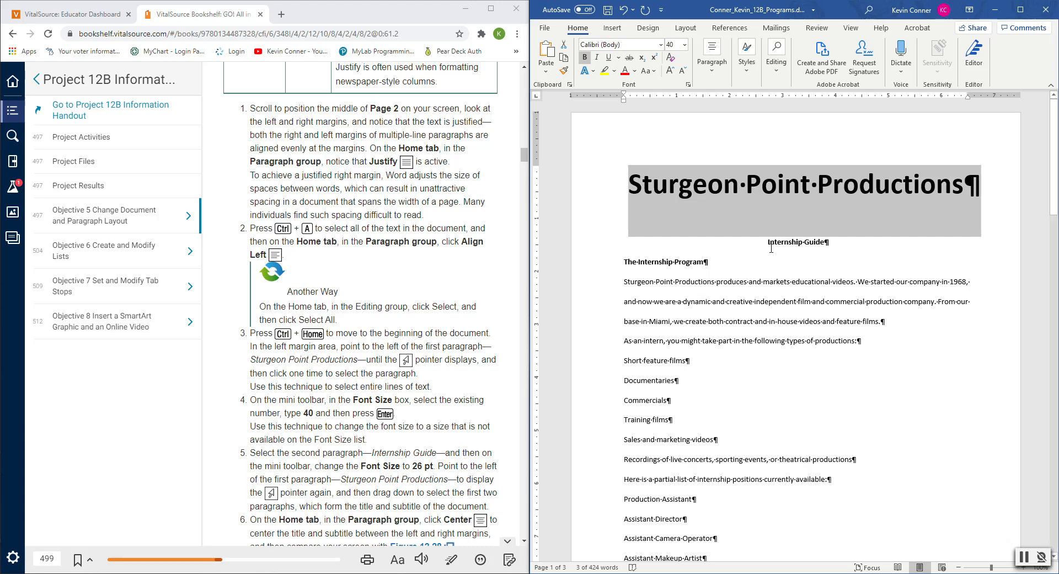
# Set the font size of the subtitle "Internship Guide" to 26
pyautogui.moveTo(767, 245); pyautogui.dragTo(832, 246)
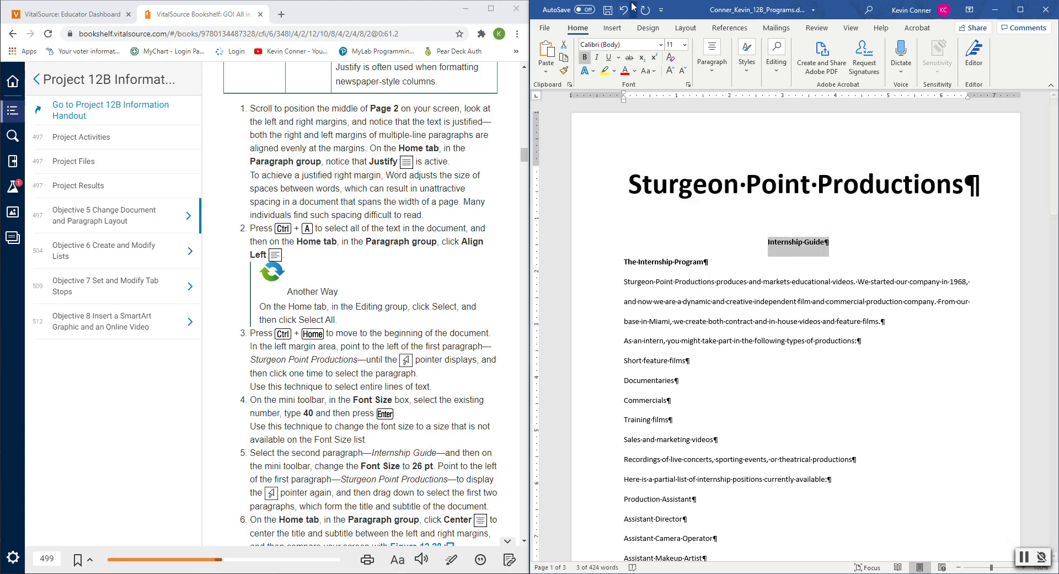
pyautogui.click(685, 44)
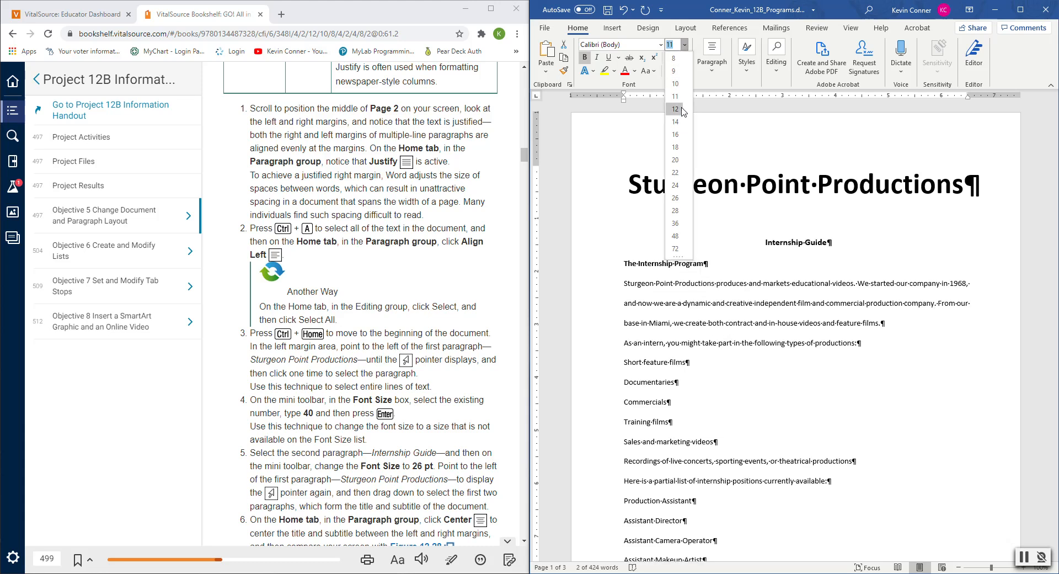
pyautogui.click(675, 197)
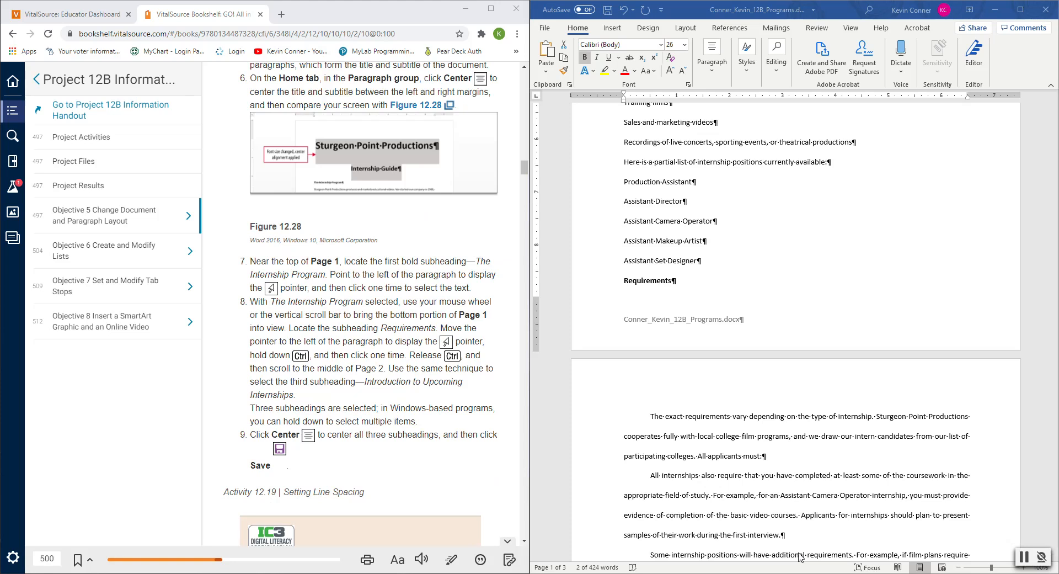
# Examine steps 7 to 9 of Activity 12.18 and the bold subheadings on pages 1 and 2 of the document
pyautogui.scroll(5, 800, 557)
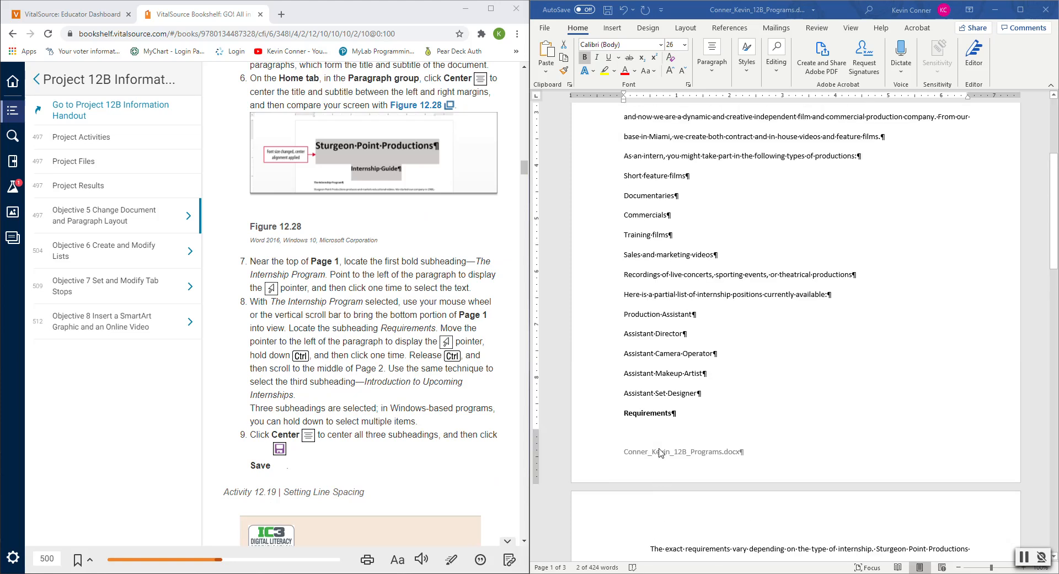
pyautogui.scroll(-2, 661, 452)
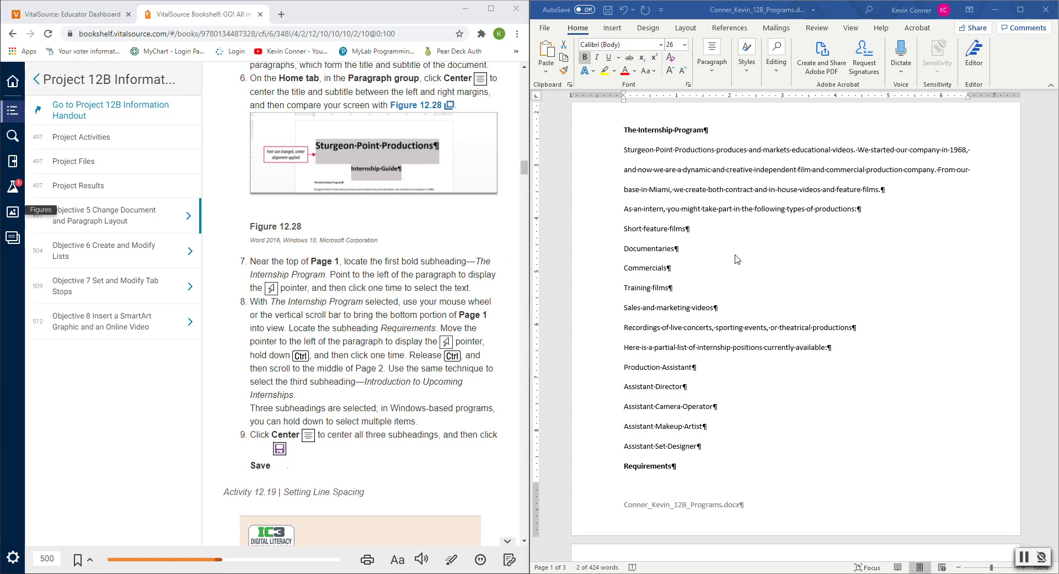
pyautogui.scroll(3, 700, 160)
pyautogui.scroll(-5, 710, 354)
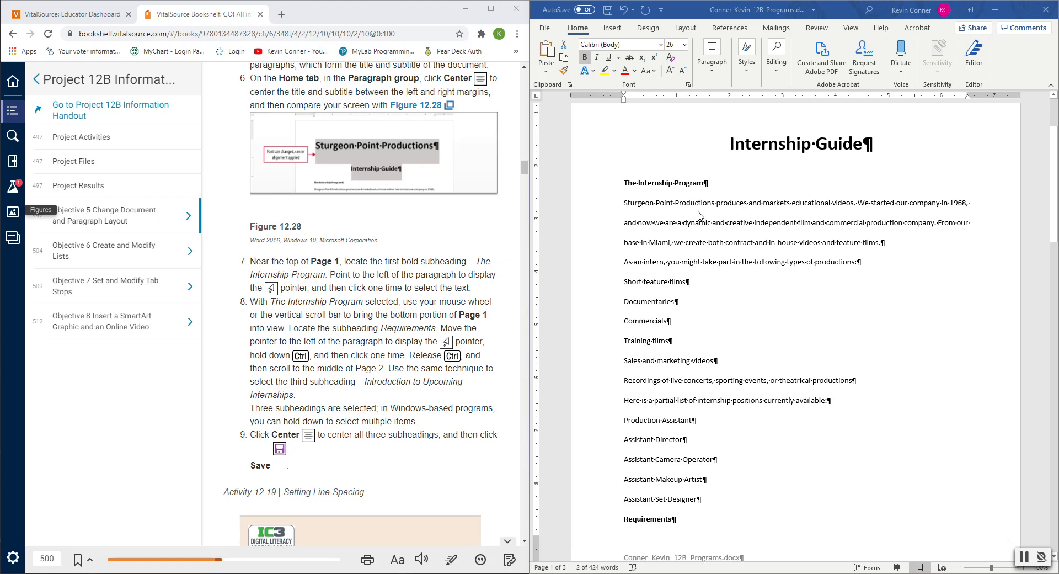
pyautogui.scroll(-6, 710, 354)
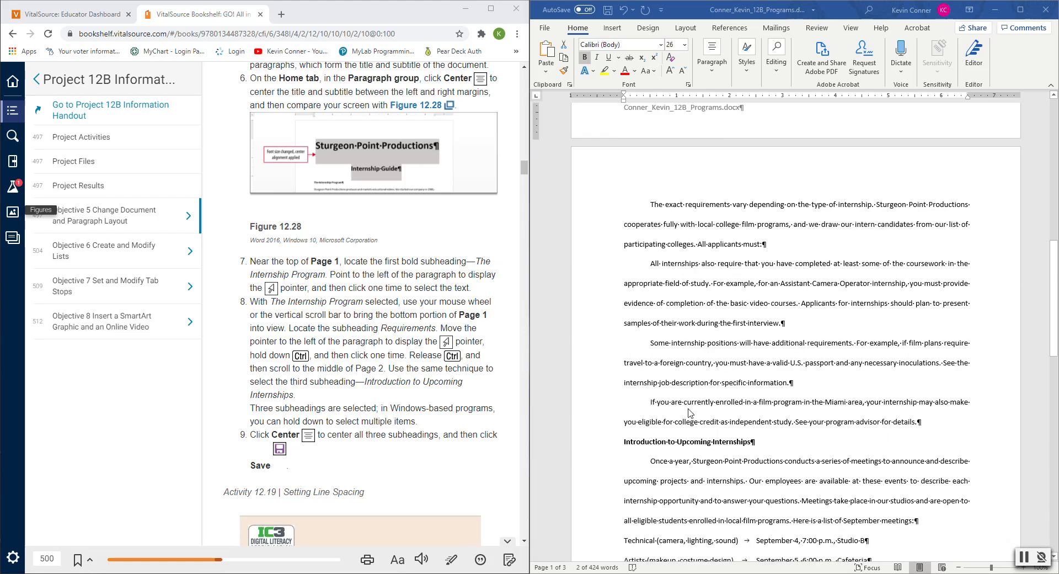
pyautogui.scroll(2, 688, 412)
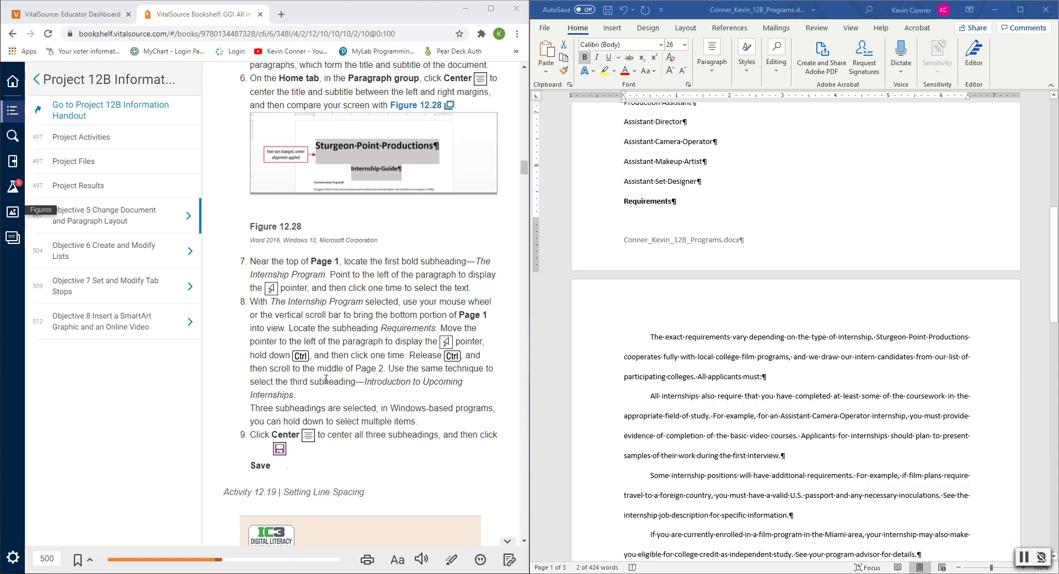
pyautogui.scroll(-1, 359, 331)
pyautogui.scroll(-4, 357, 336)
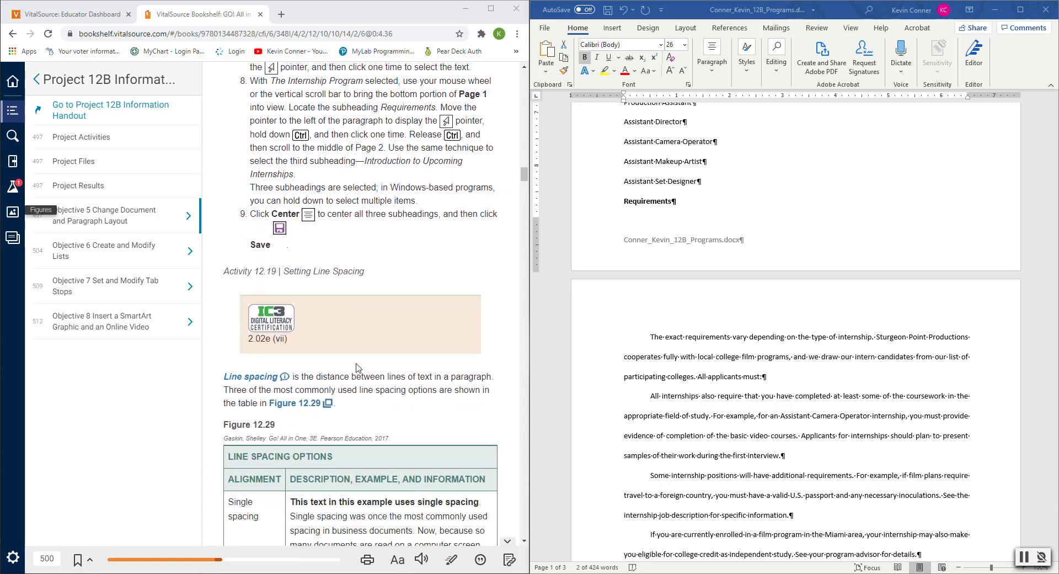
pyautogui.scroll(5, 356, 353)
pyautogui.scroll(1, 356, 361)
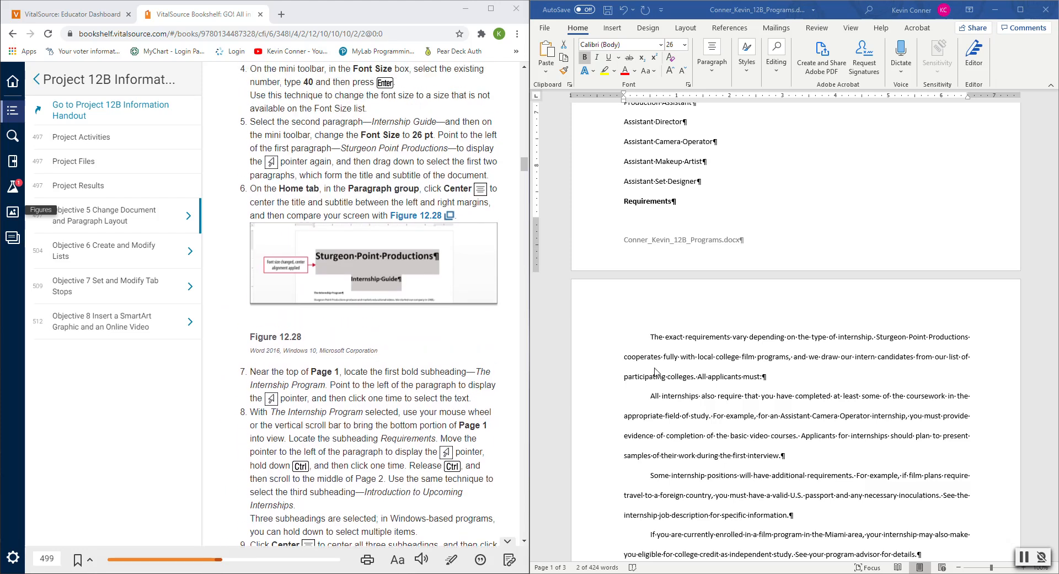
pyautogui.scroll(3, 658, 313)
pyautogui.scroll(2, 657, 314)
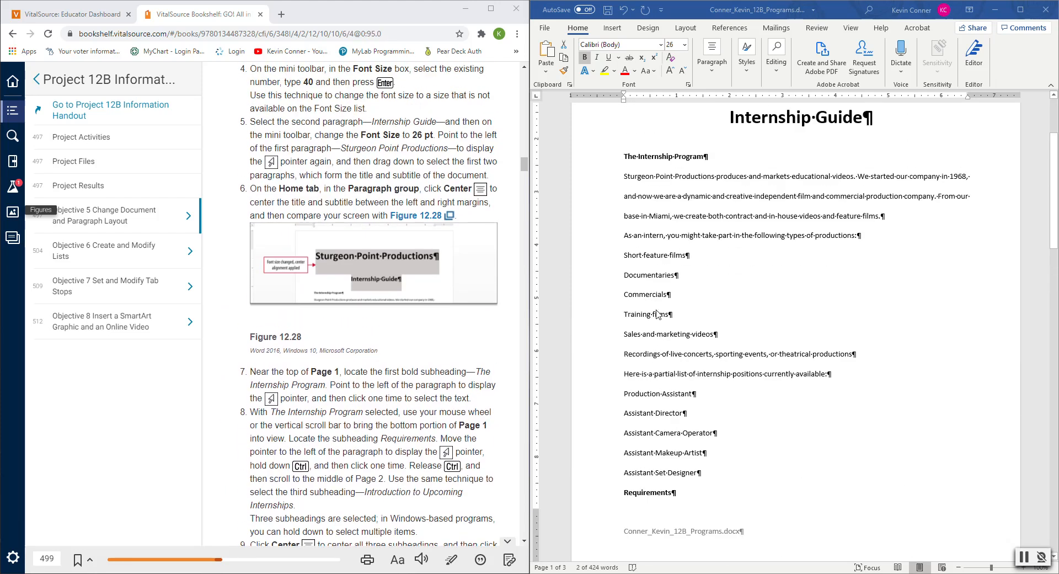
# Center the three bold subheadings "The Internship Program", "Requirements" and "Introduction to Upcoming Internships" together
pyautogui.click(622, 152)
pyautogui.click(639, 156)
pyautogui.moveTo(622, 156); pyautogui.dragTo(709, 159)
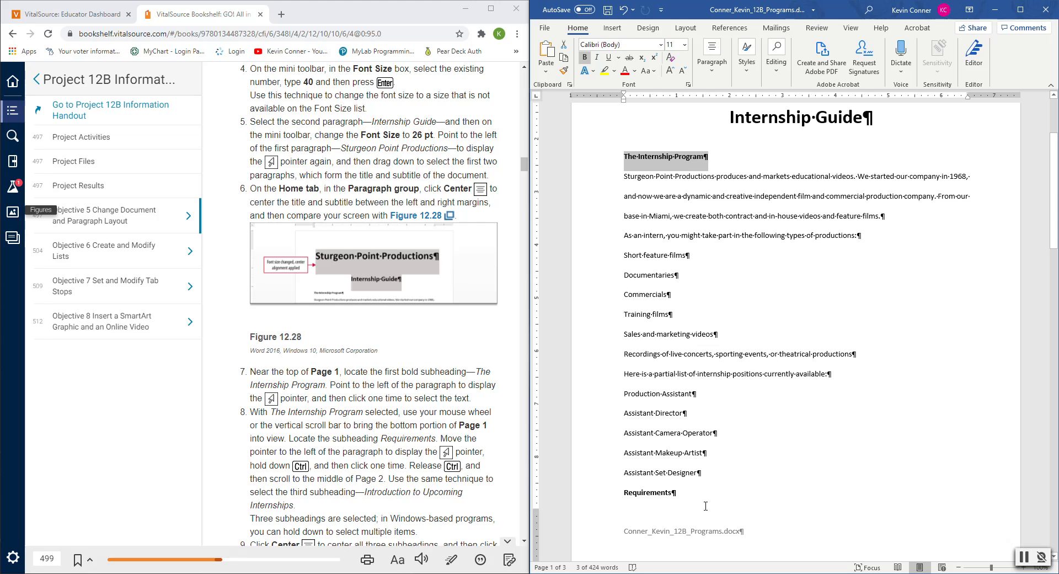
pyautogui.moveTo(635, 498); pyautogui.dragTo(681, 497)
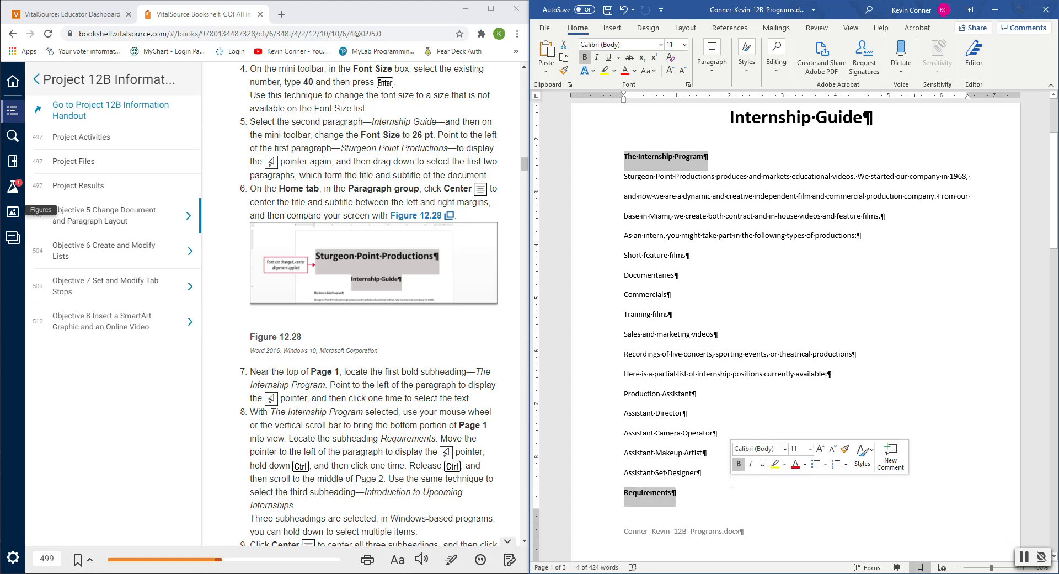
pyautogui.scroll(-5, 732, 482)
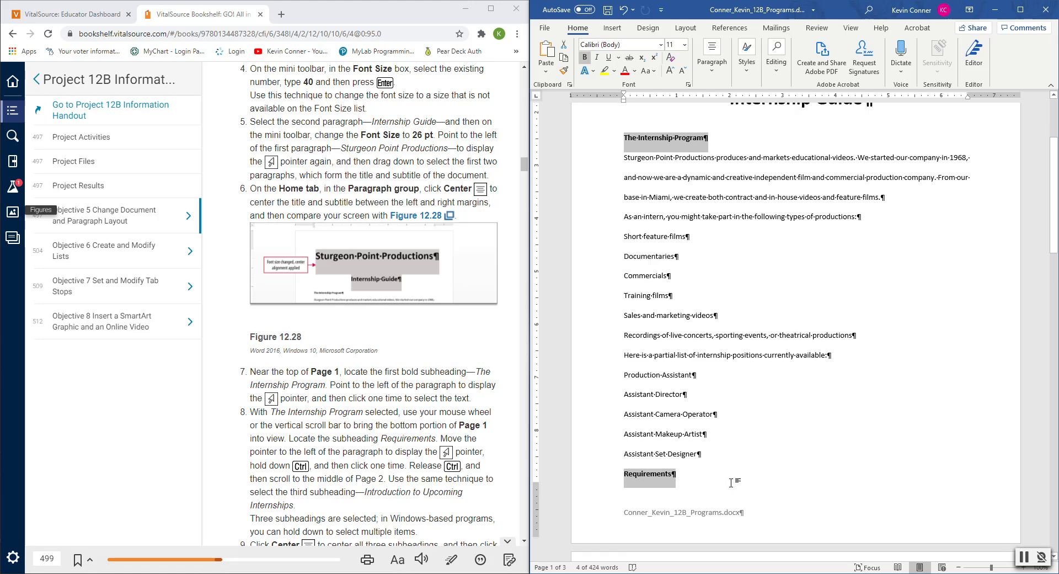
pyautogui.scroll(-3, 732, 483)
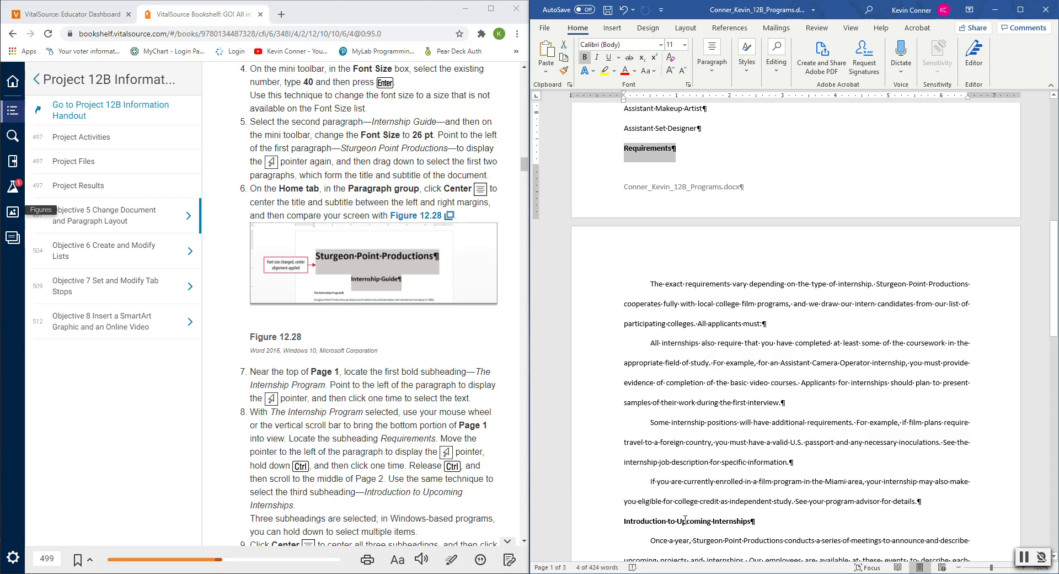
pyautogui.moveTo(624, 520); pyautogui.dragTo(780, 506)
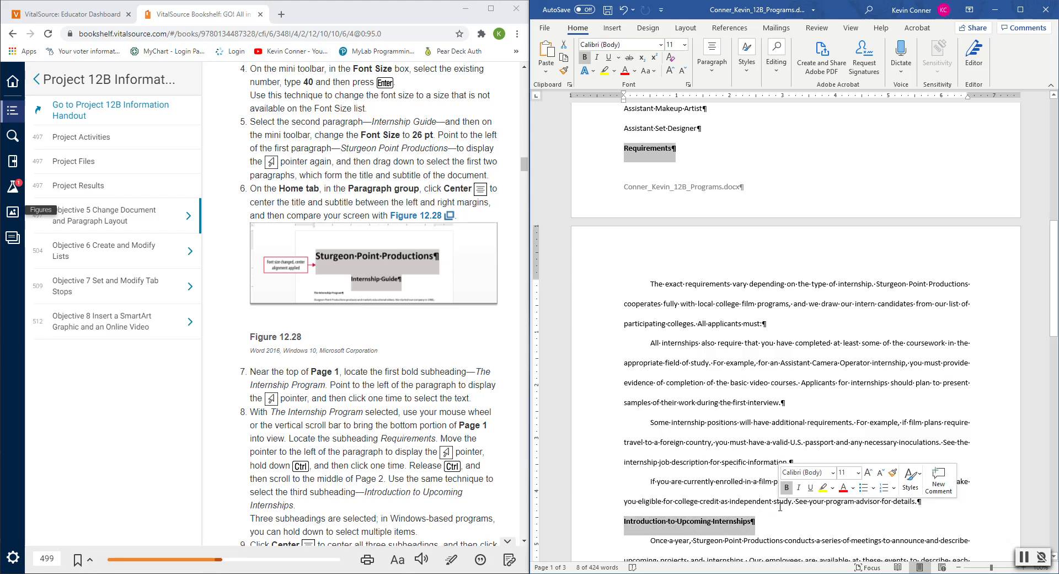
pyautogui.scroll(10, 780, 507)
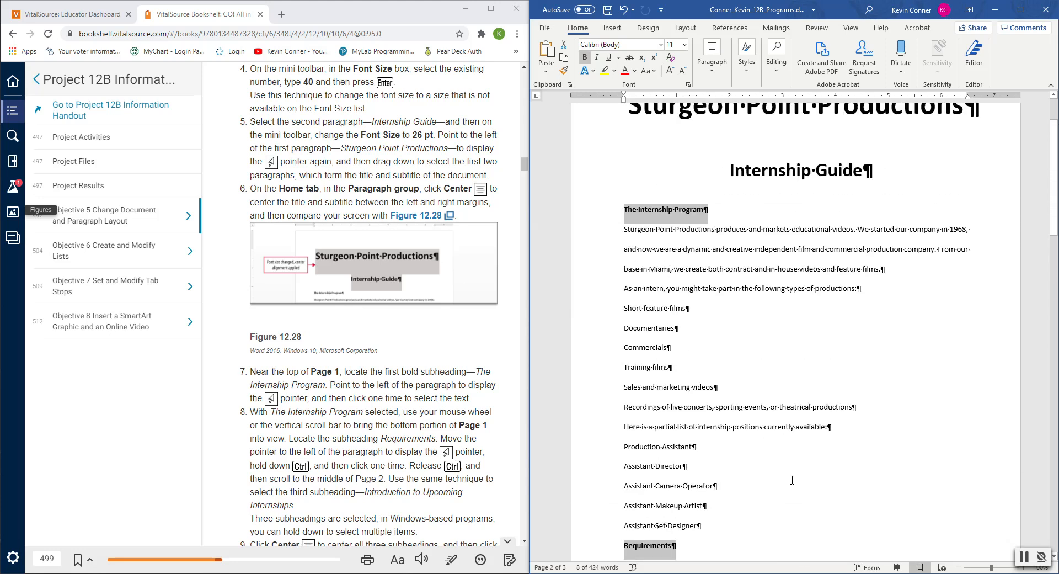
pyautogui.click(715, 70)
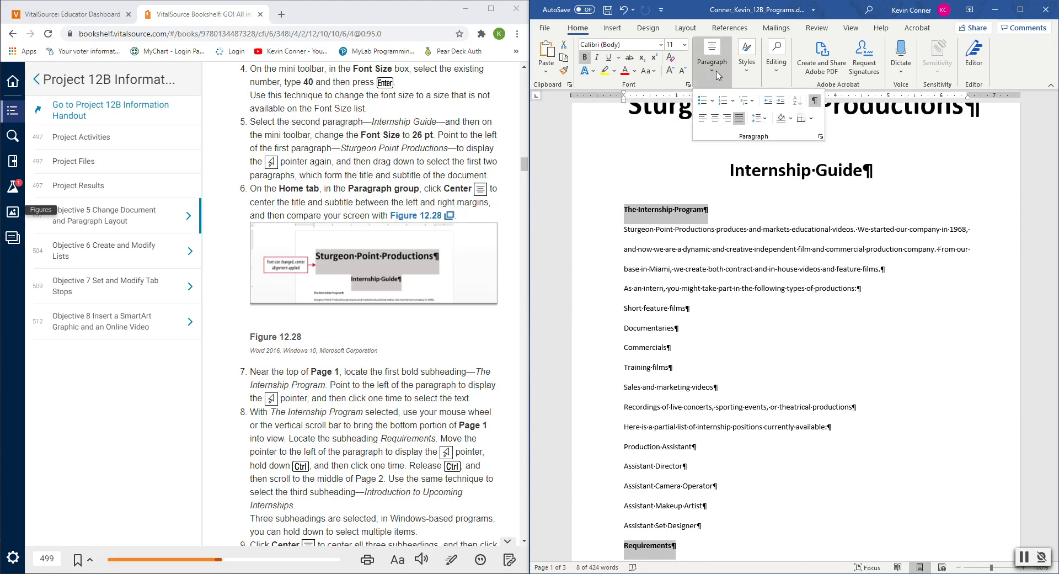
pyautogui.click(716, 118)
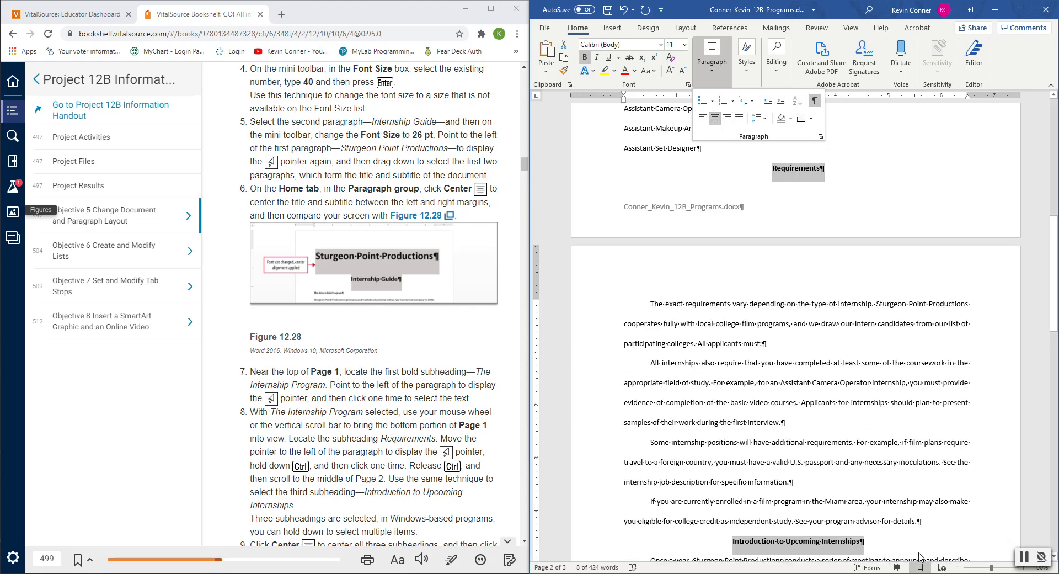
pyautogui.click(814, 441)
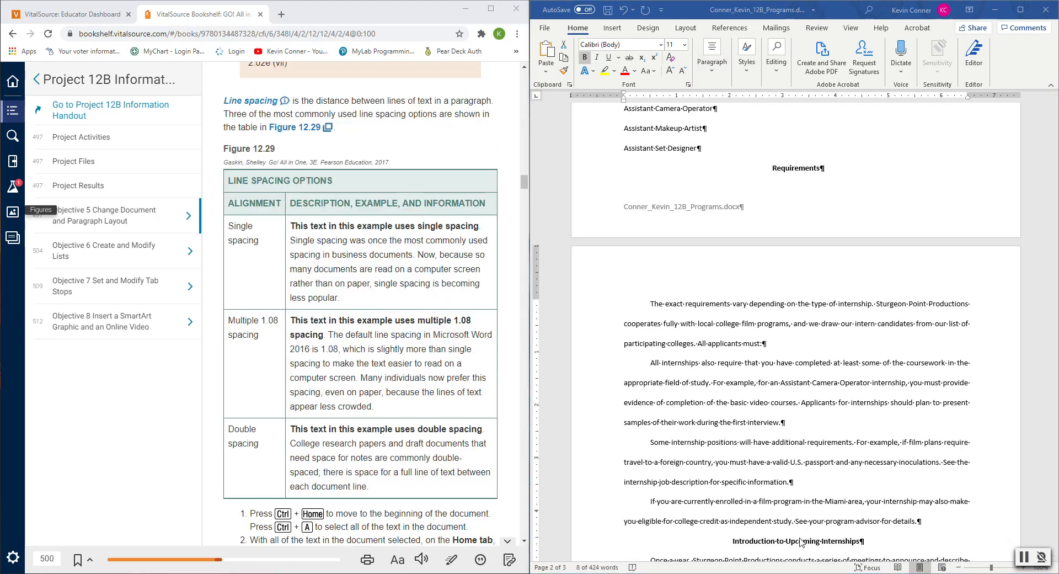
# Examine the line spacing of the document's text on pages 1 and 2 against the textbook's Figure 12.29 table
pyautogui.scroll(7, 702, 425)
pyautogui.scroll(5, 693, 425)
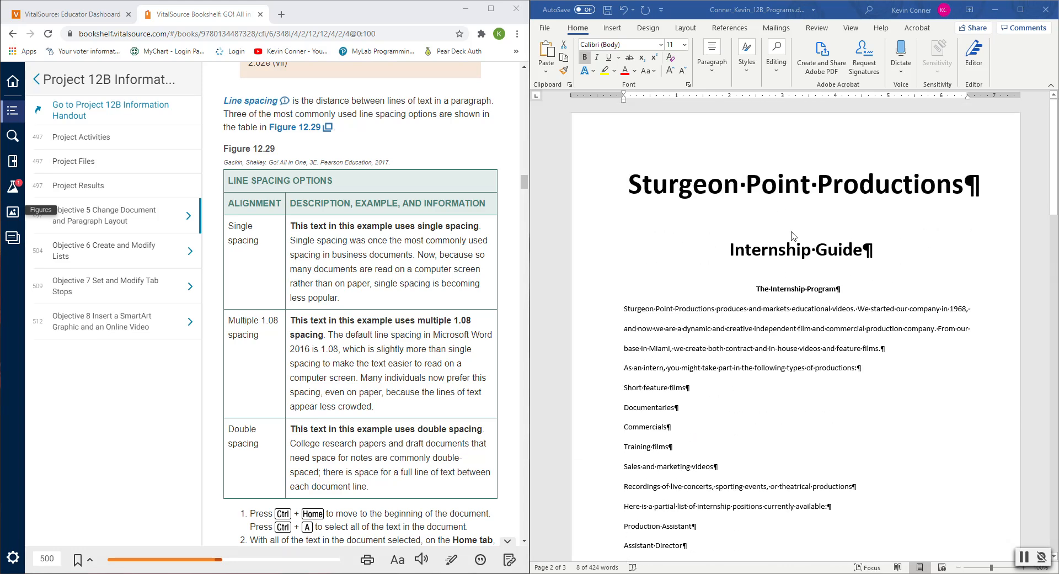
pyautogui.click(775, 189)
pyautogui.click(782, 207)
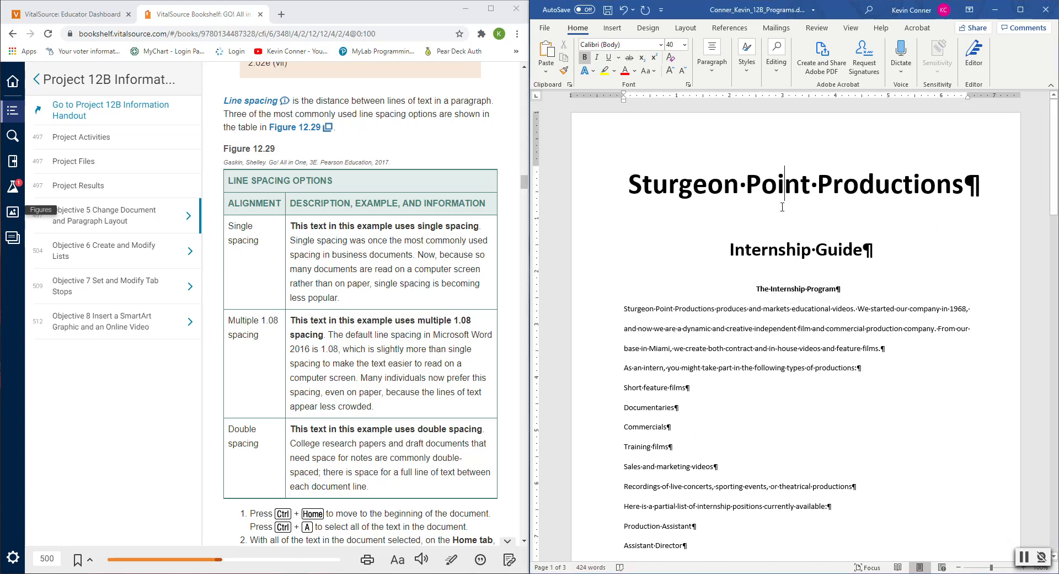
pyautogui.scroll(-1, 789, 380)
pyautogui.scroll(-4, 789, 380)
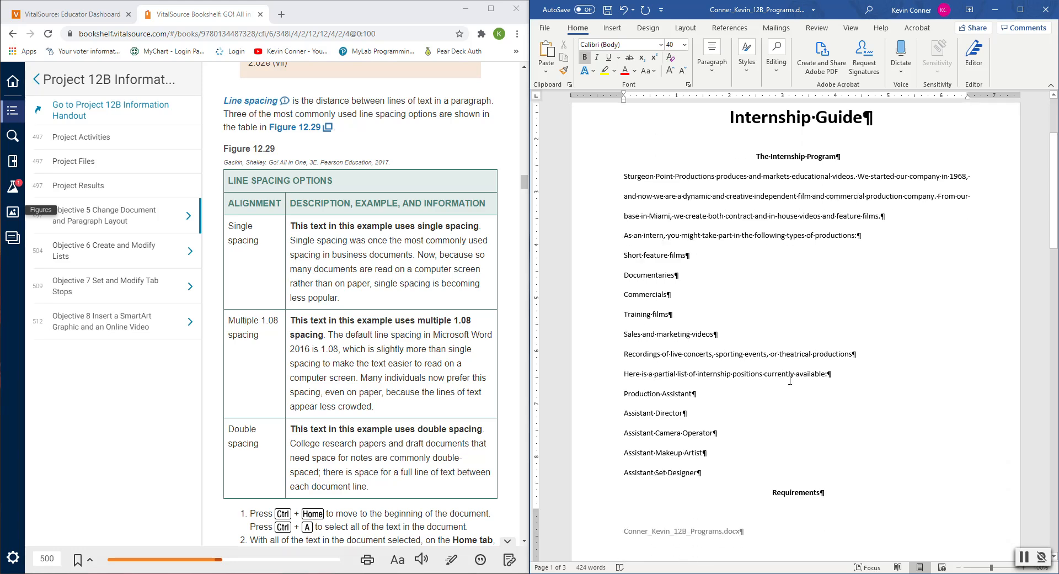
pyautogui.scroll(4, 789, 380)
pyautogui.scroll(-5, 790, 380)
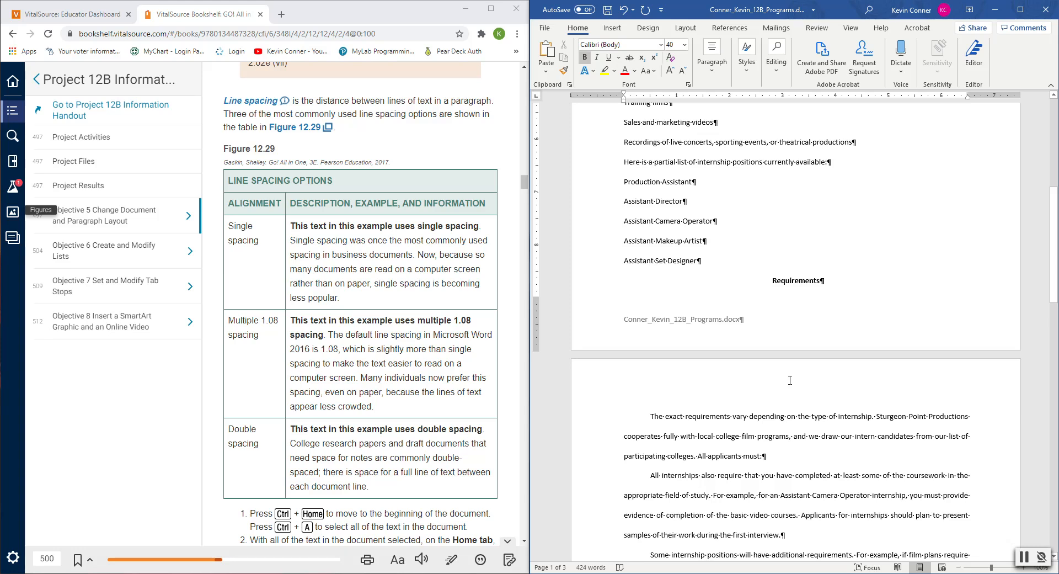
pyautogui.scroll(5, 794, 437)
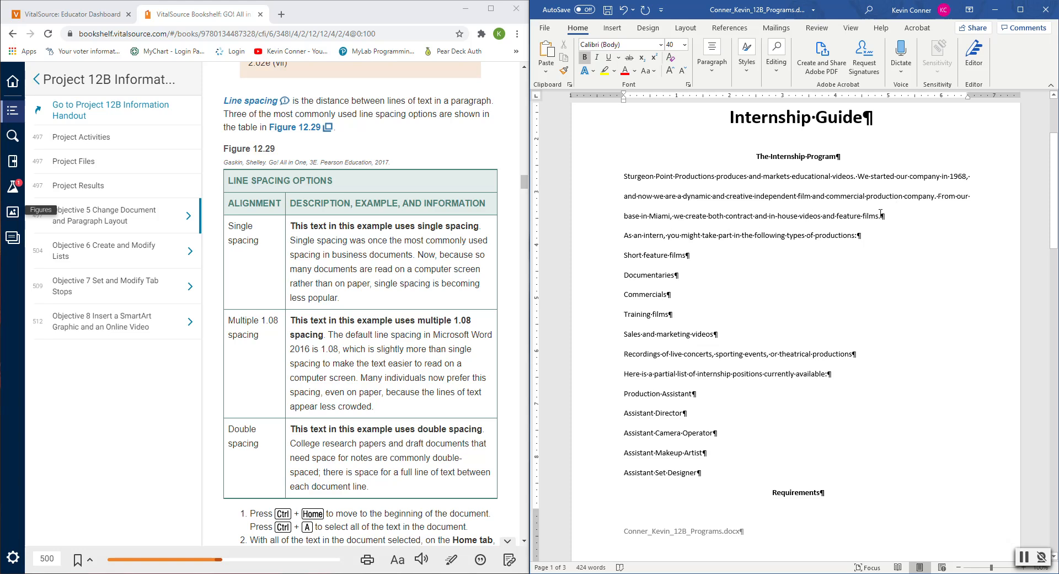
pyautogui.moveTo(645, 215); pyautogui.dragTo(673, 200)
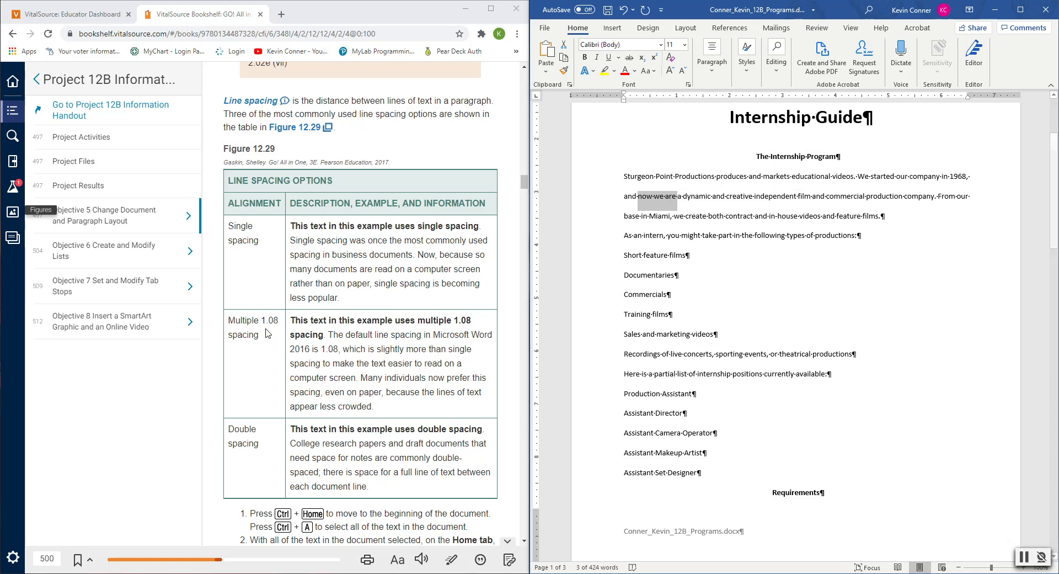
pyautogui.click(700, 282)
# Set the line spacing of all text in the document to 1.5, working in the maximized document window
pyautogui.hotkey('ctrl', 'Home')
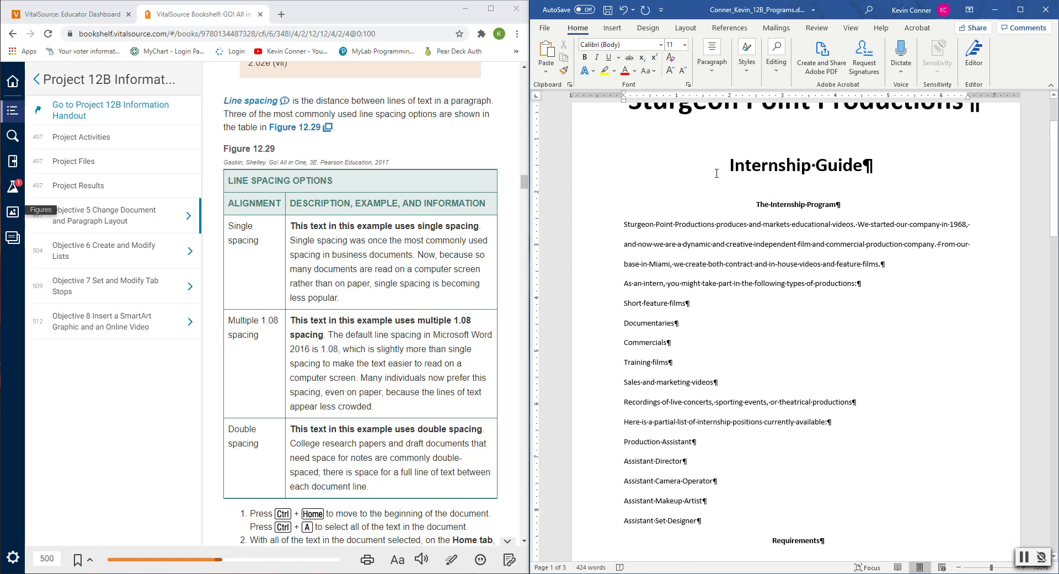
pyautogui.moveTo(627, 186); pyautogui.dragTo(895, 313)
pyautogui.click(750, 339)
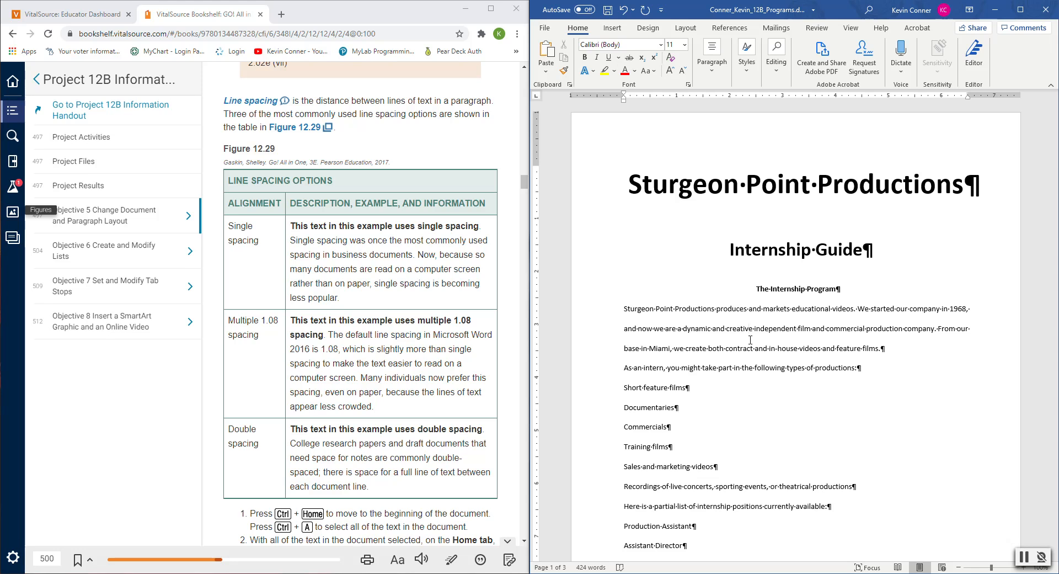
pyautogui.hotkey('ctrl', 'a')
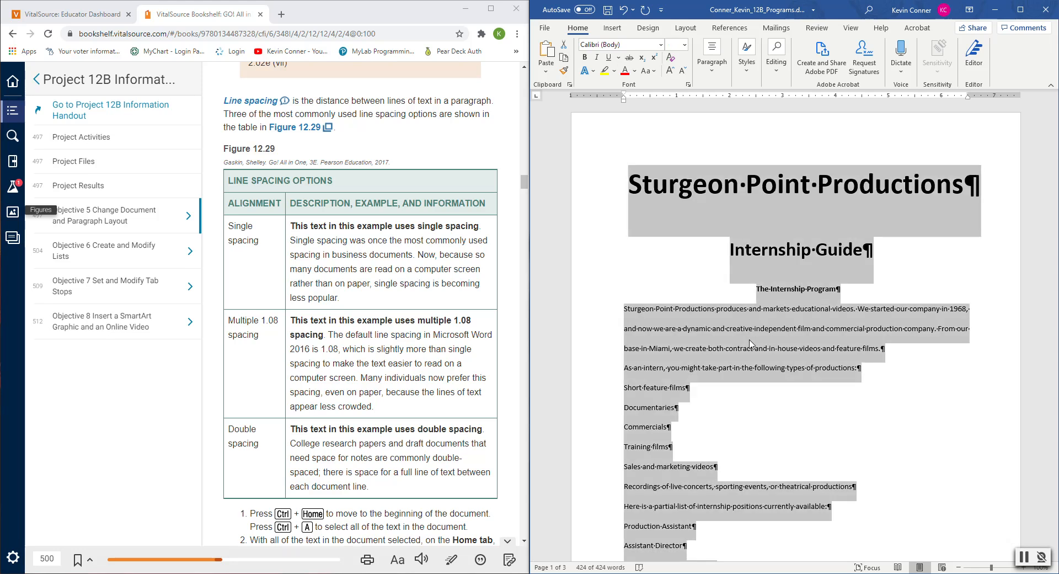
pyautogui.scroll(-7, 835, 325)
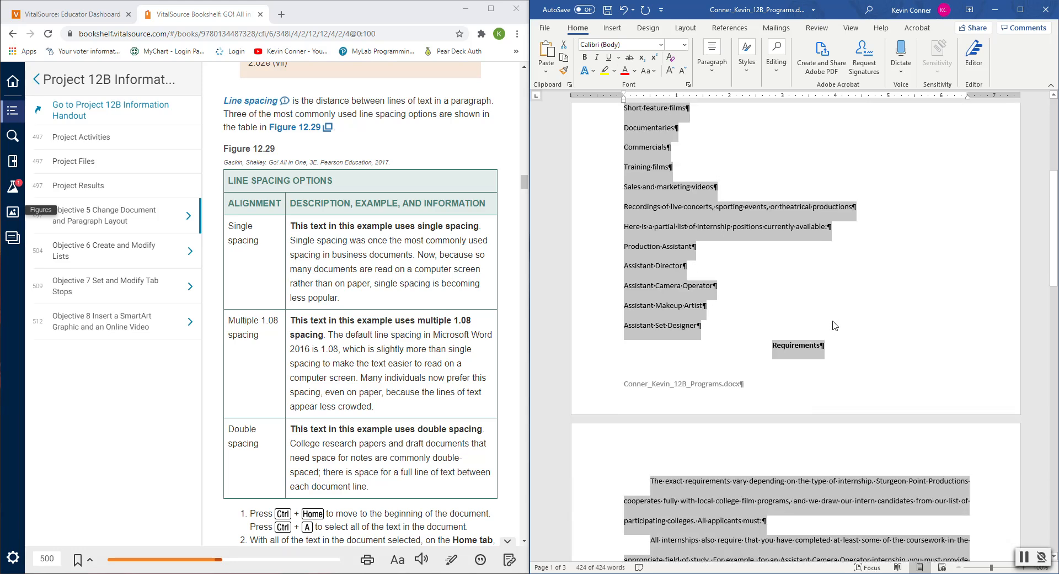
pyautogui.scroll(-10, 835, 326)
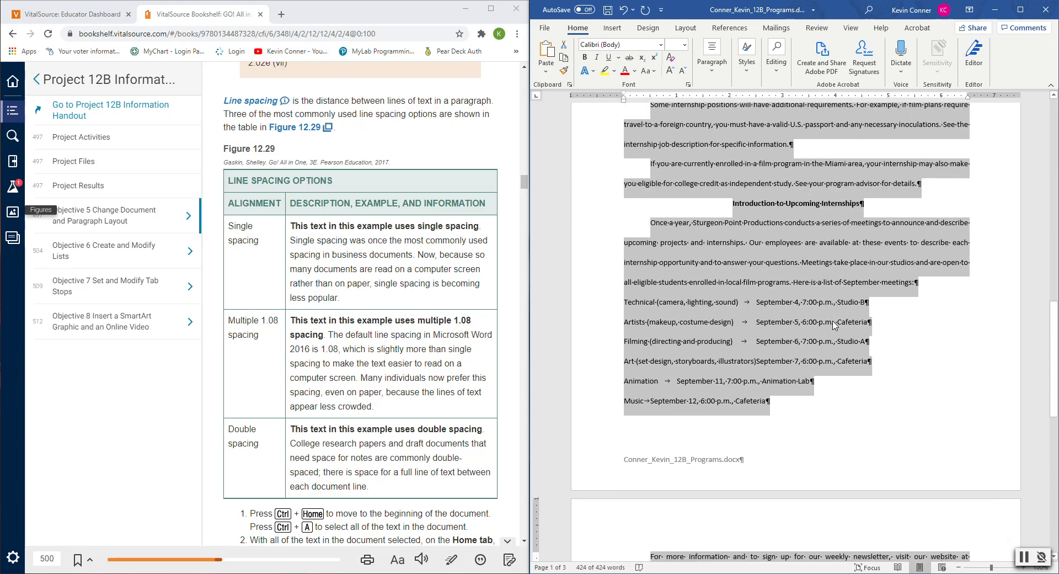
pyautogui.scroll(-4, 835, 325)
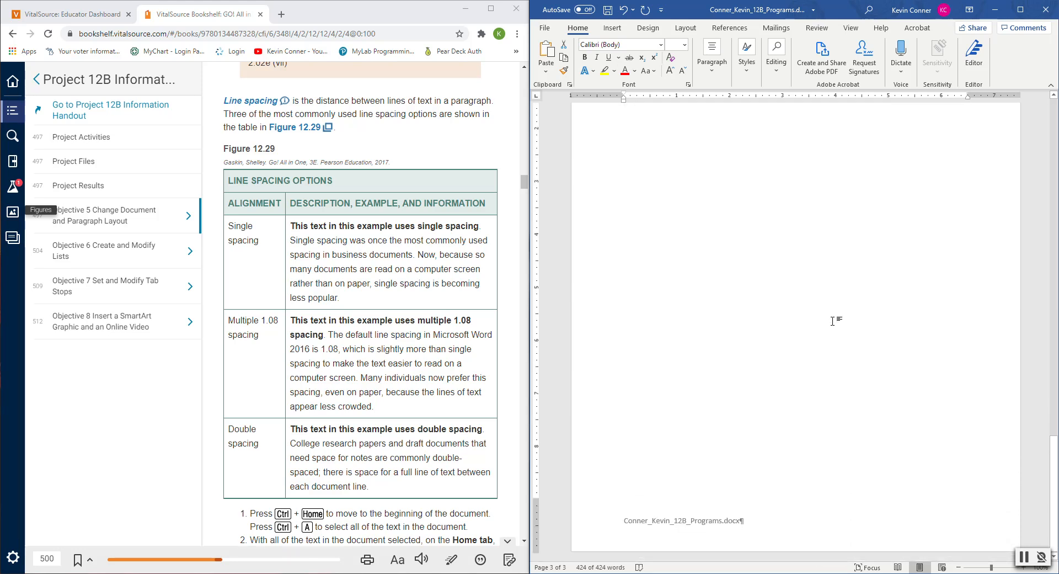
pyautogui.scroll(6, 832, 321)
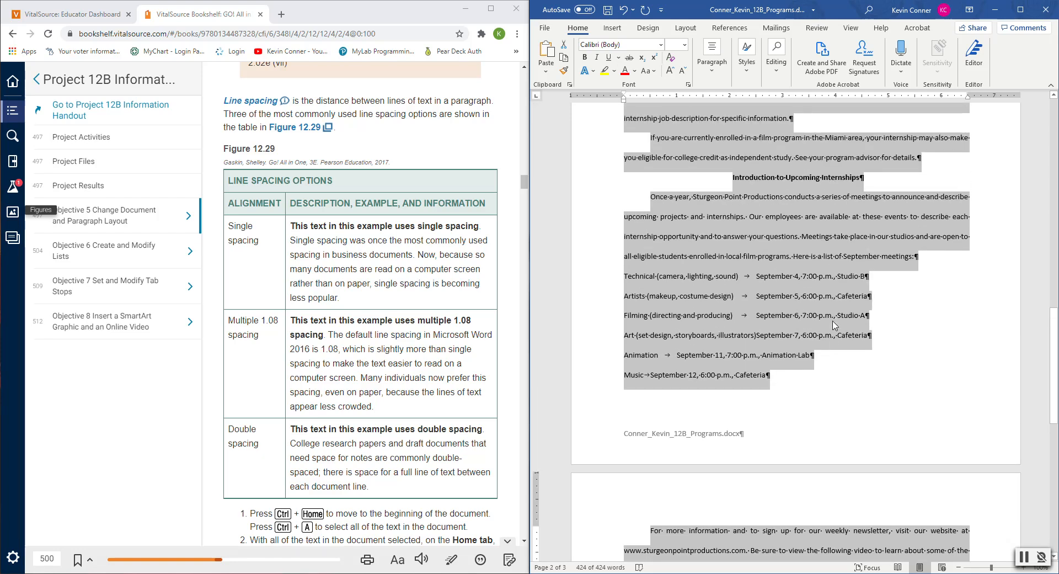
pyautogui.scroll(6, 835, 325)
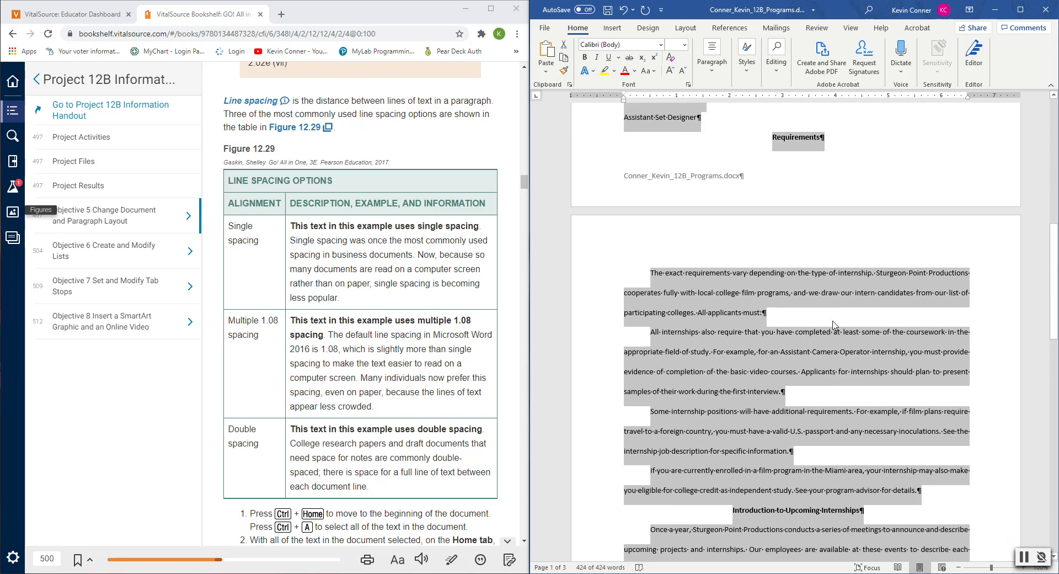
pyautogui.click(1020, 10)
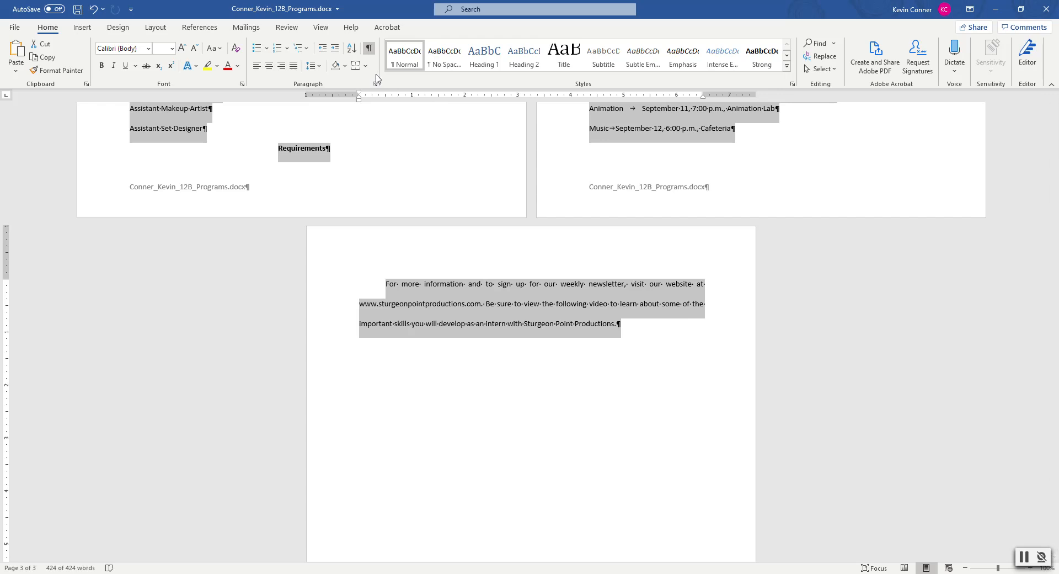
pyautogui.click(322, 68)
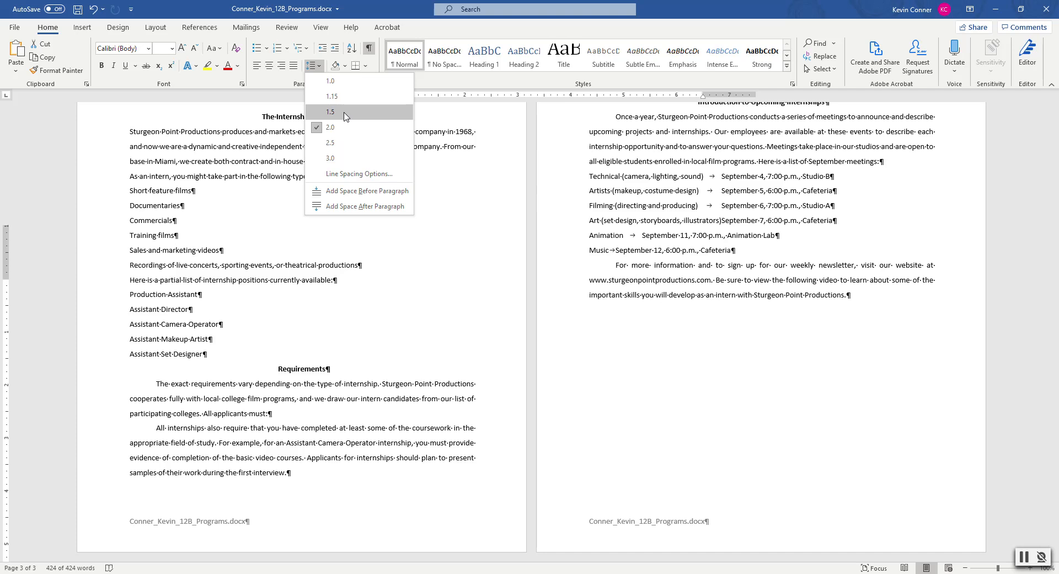
pyautogui.click(345, 113)
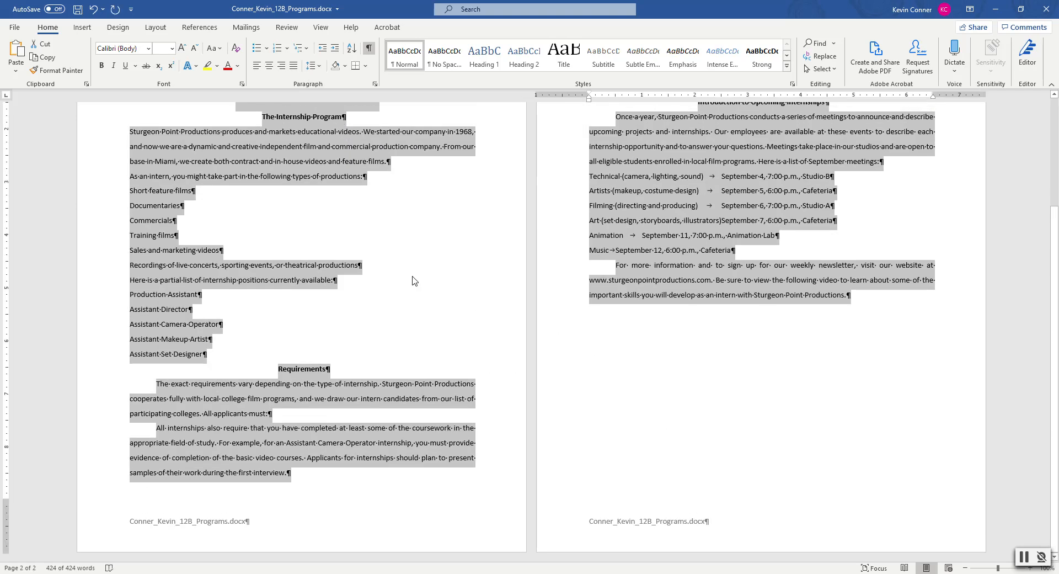
# Review the line spacing across both pages and restore the document window beside the textbook
pyautogui.scroll(-3, 717, 447)
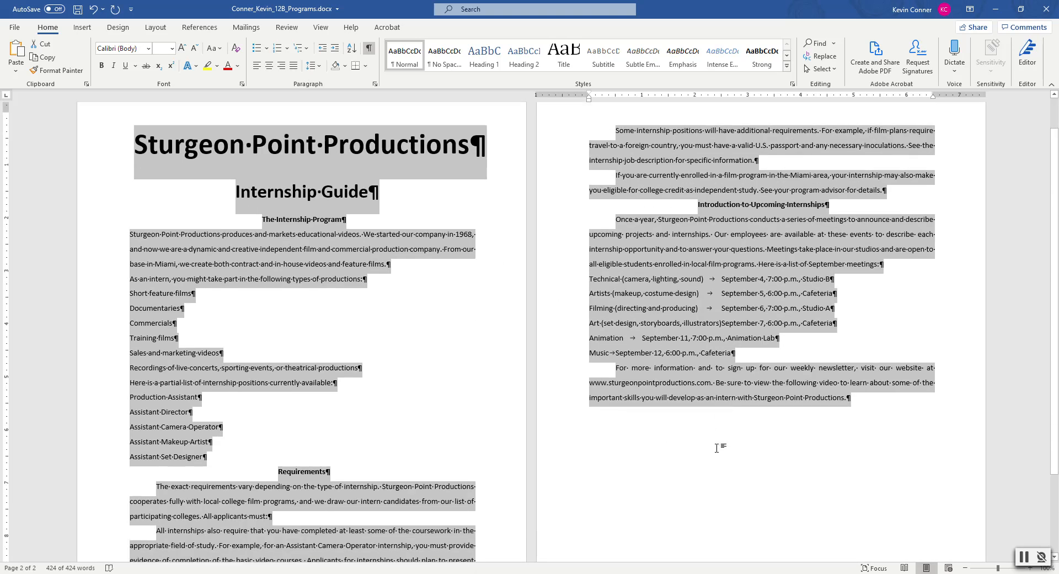
pyautogui.scroll(3, 717, 447)
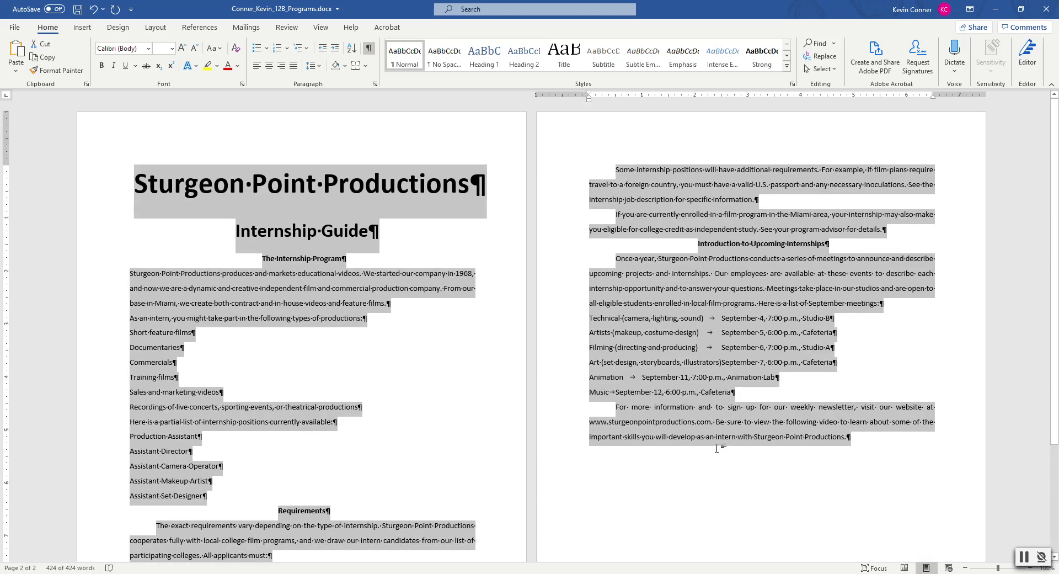
pyautogui.scroll(-5, 717, 447)
pyautogui.scroll(3, 716, 447)
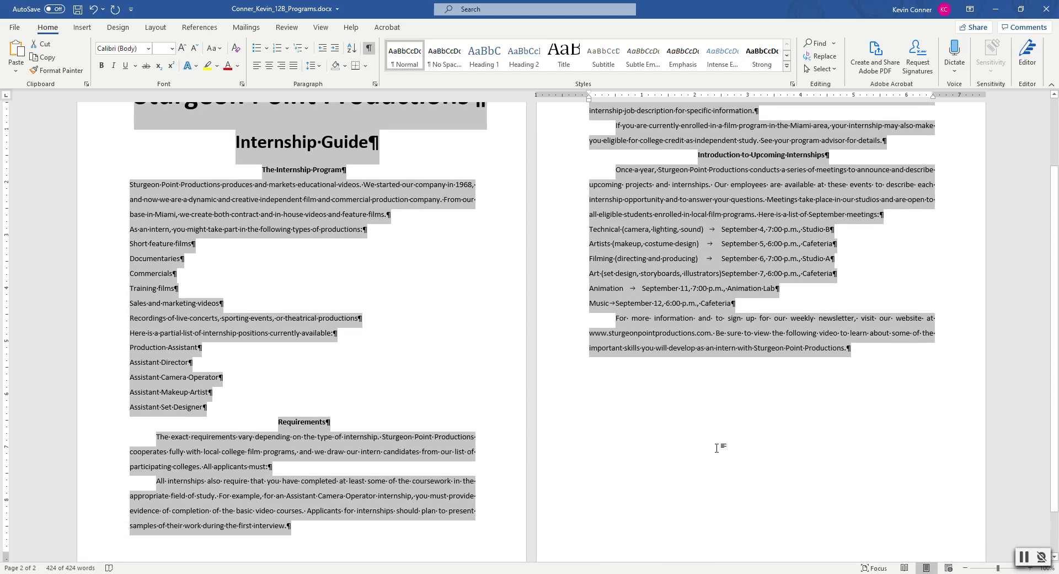
pyautogui.scroll(2, 716, 448)
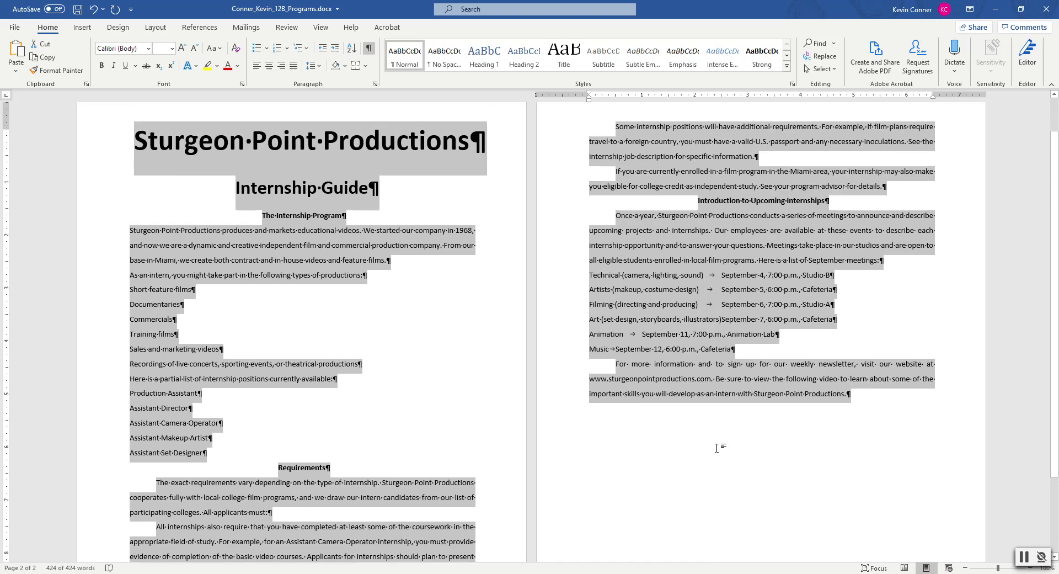
pyautogui.moveTo(672, 6); pyautogui.dragTo(1058, 80)
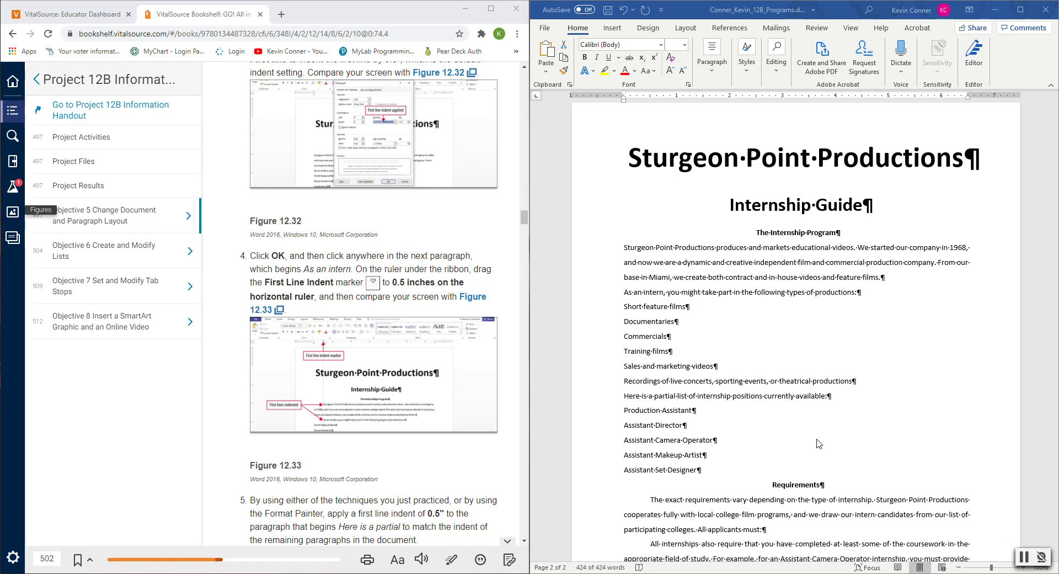
# Apply a 0.5" first-line indent to the paragraphs beginning "Sturgeon Point Productions produces" and "As an intern" under The Internship Program
pyautogui.scroll(-5, 777, 455)
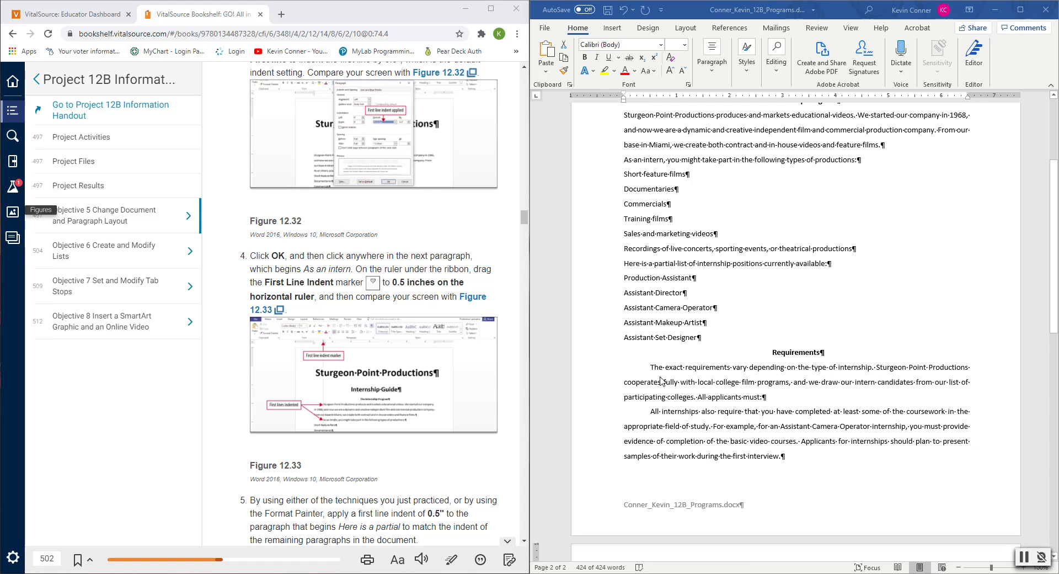
pyautogui.click(682, 398)
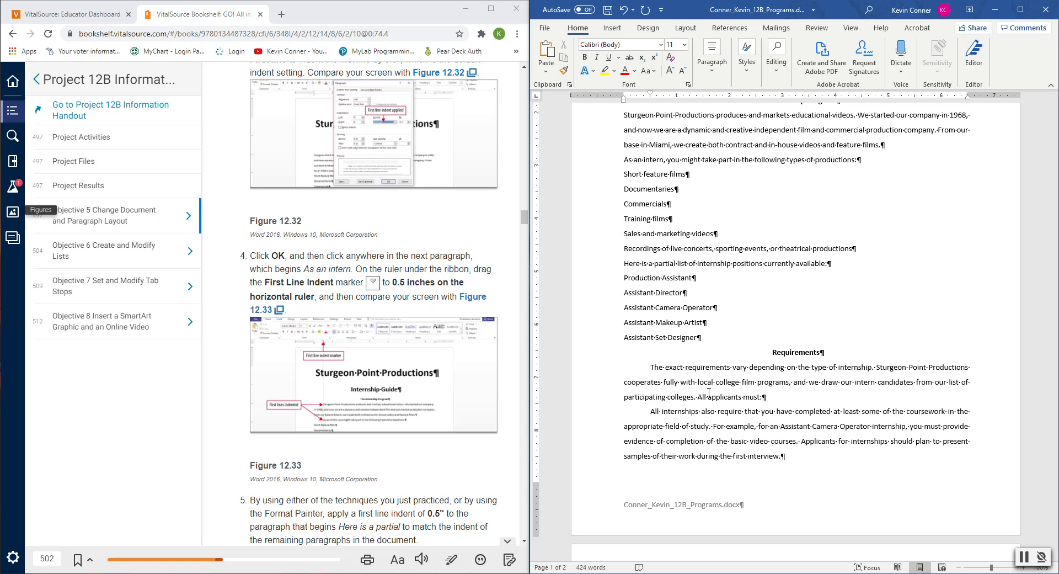
pyautogui.scroll(5, 709, 391)
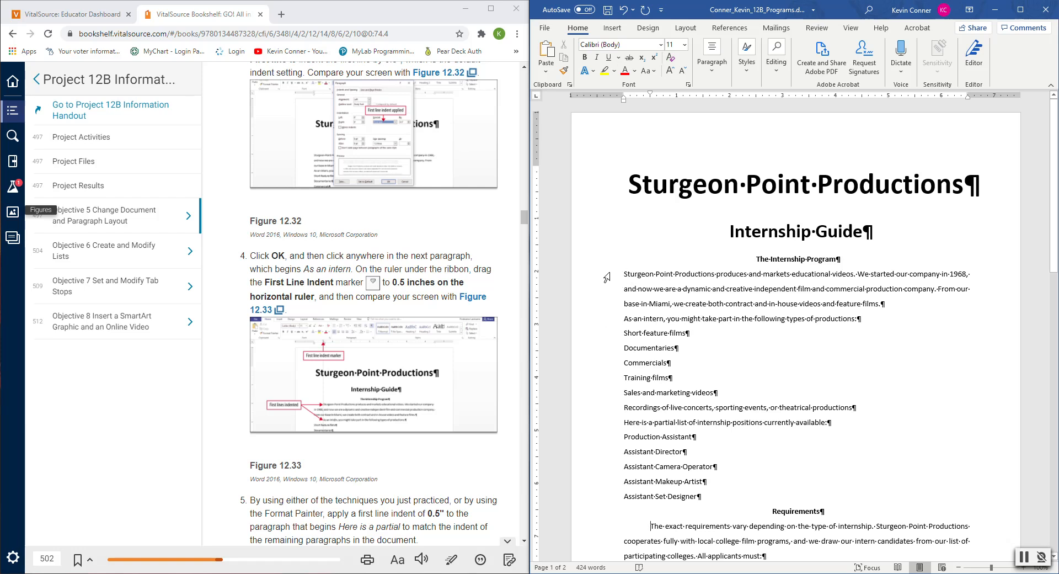
pyautogui.moveTo(624, 273); pyautogui.dragTo(690, 314)
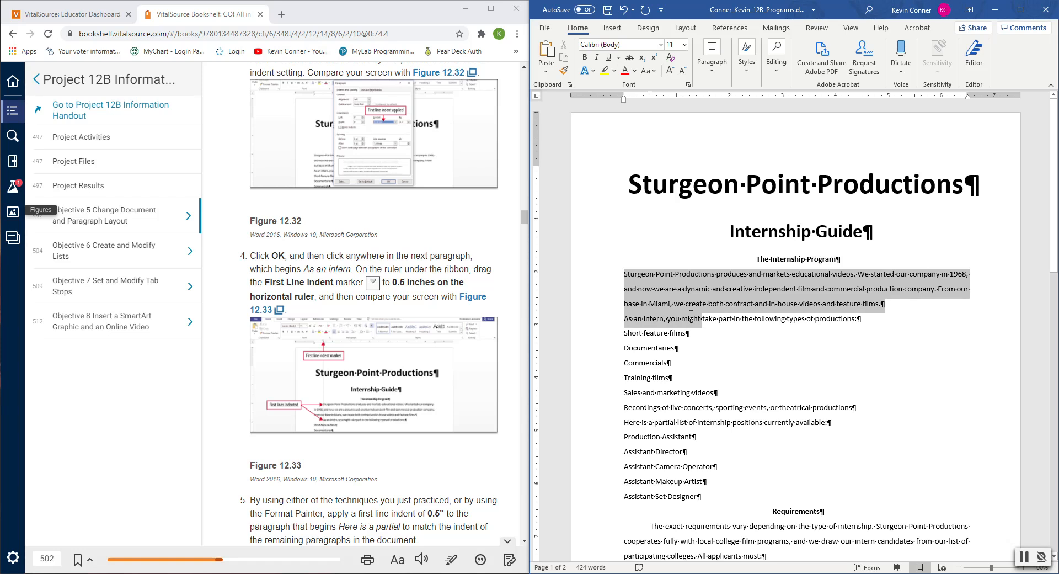
pyautogui.moveTo(691, 314); pyautogui.dragTo(690, 315)
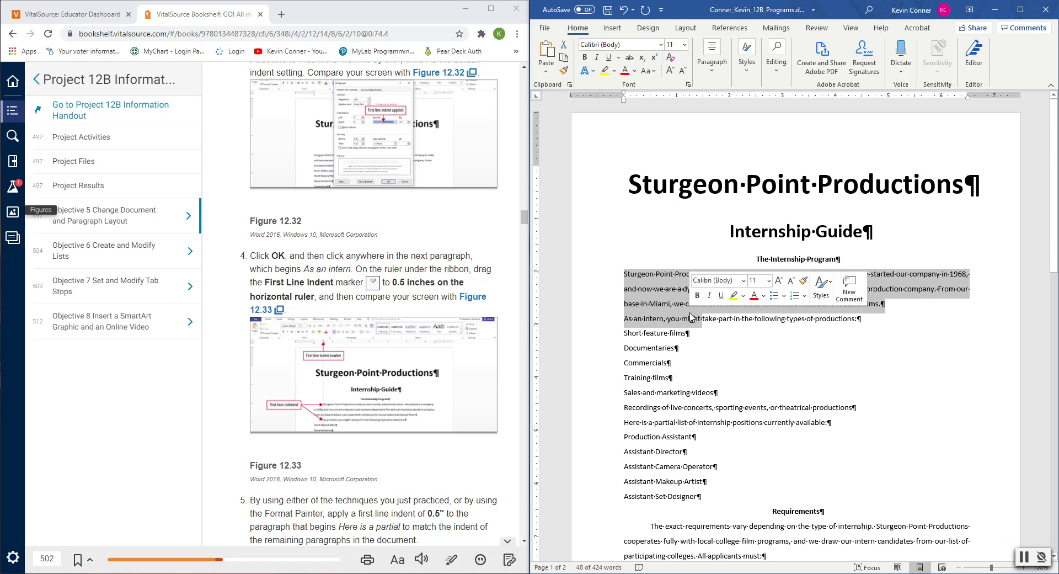
pyautogui.click(711, 72)
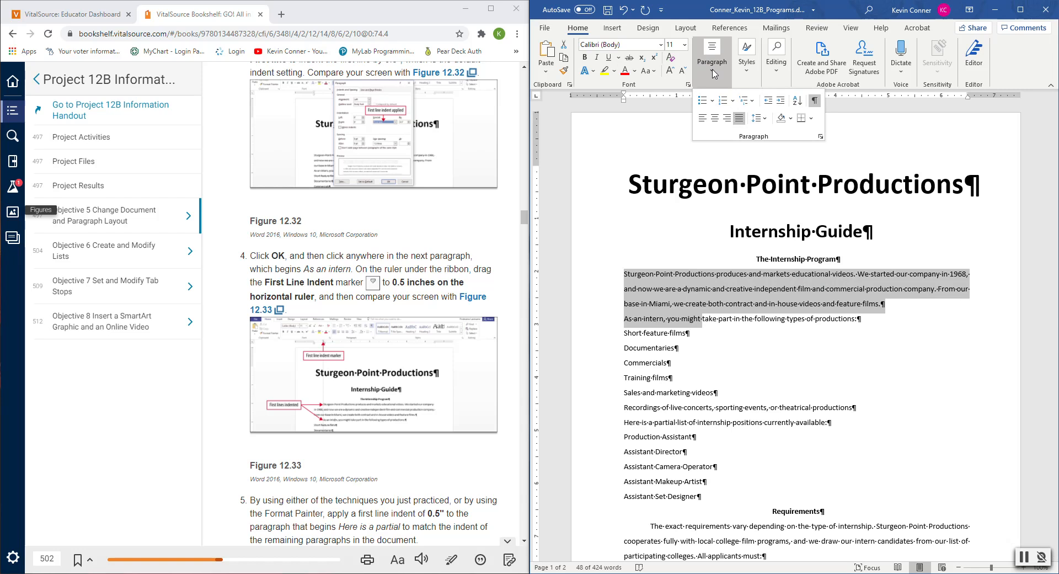
pyautogui.click(821, 137)
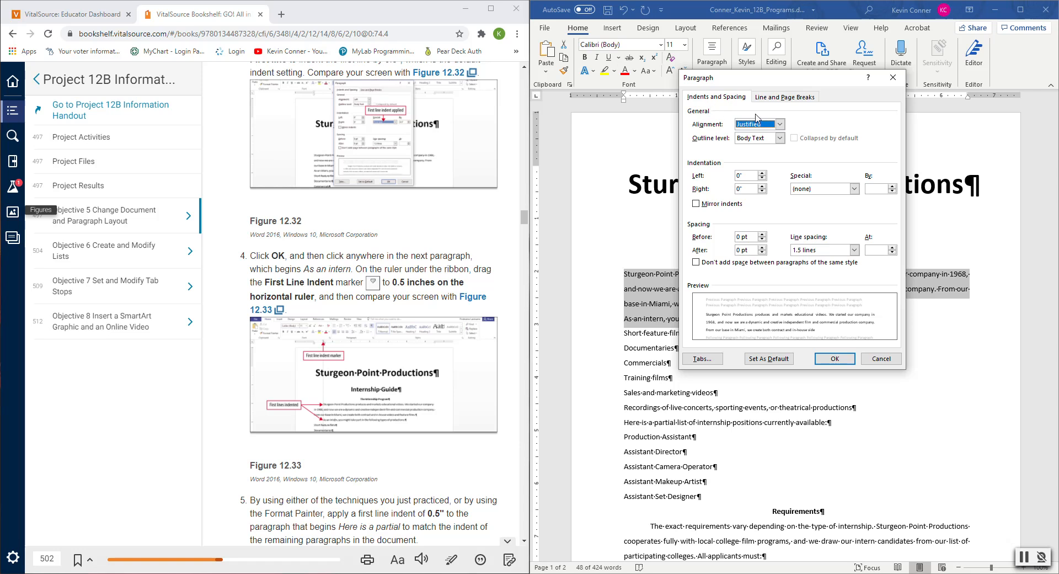
pyautogui.click(854, 189)
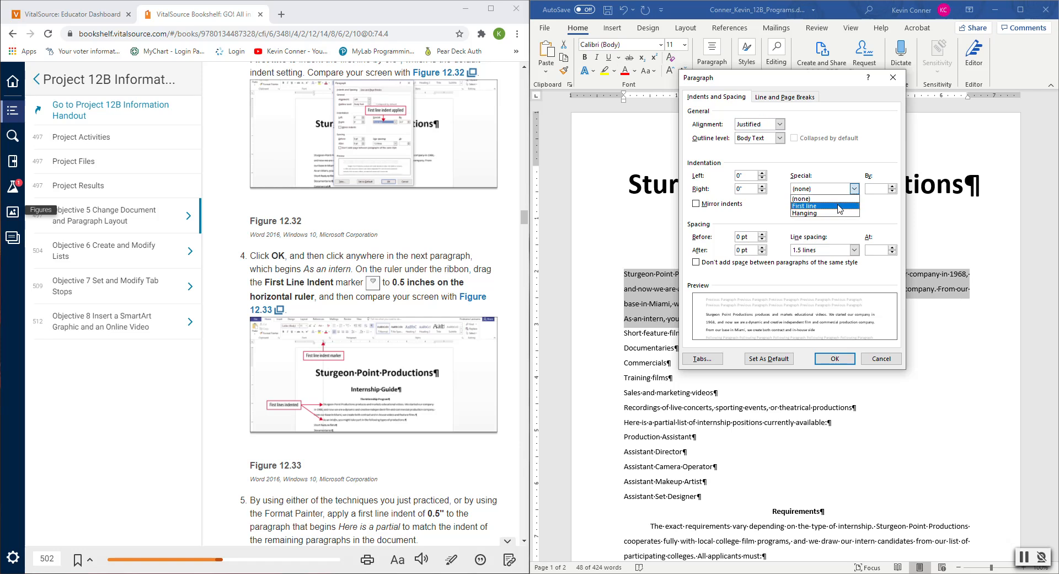
pyautogui.click(839, 206)
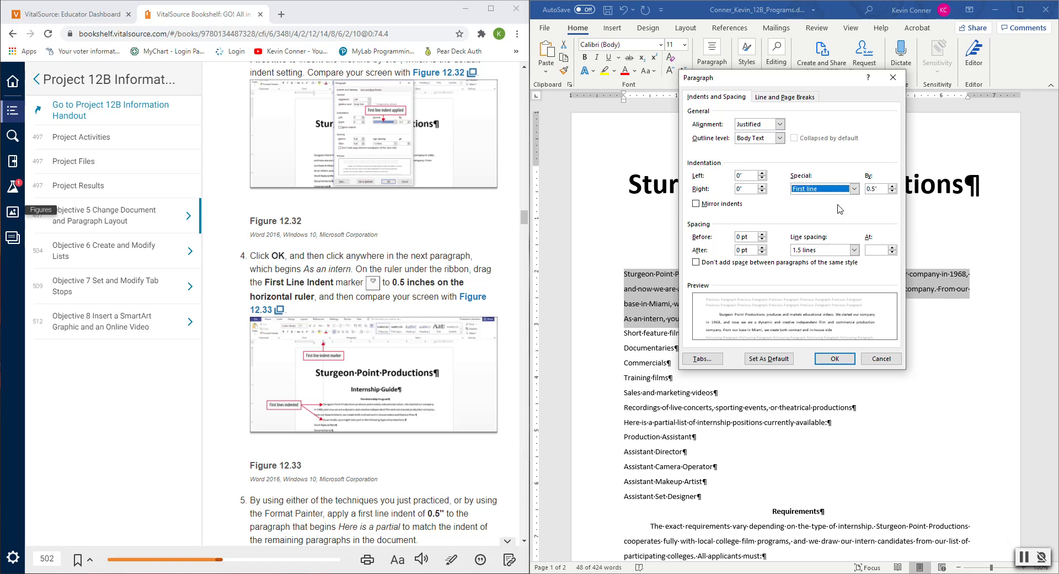
pyautogui.moveTo(798, 78); pyautogui.dragTo(949, 76)
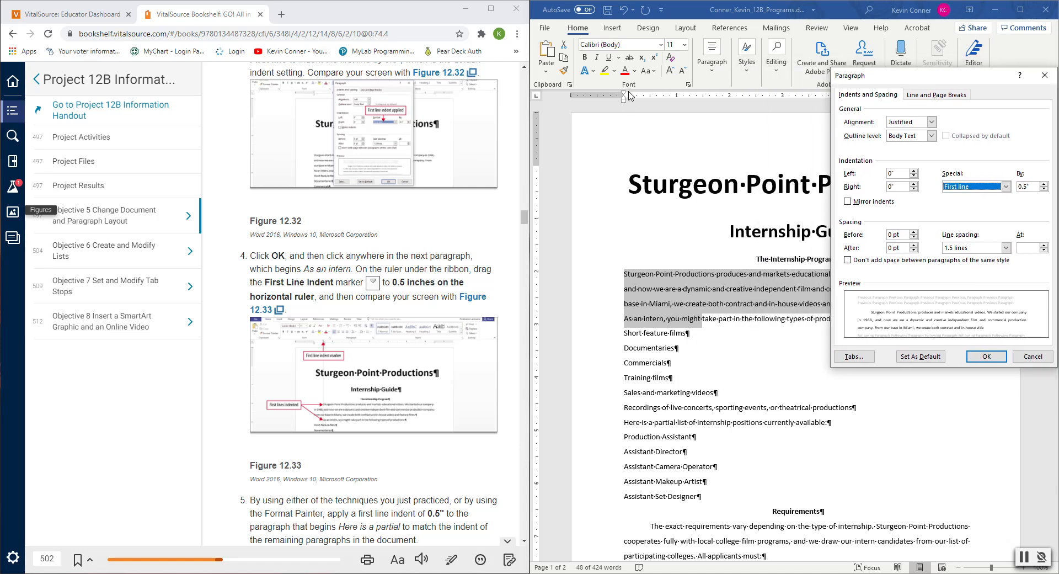
pyautogui.click(986, 356)
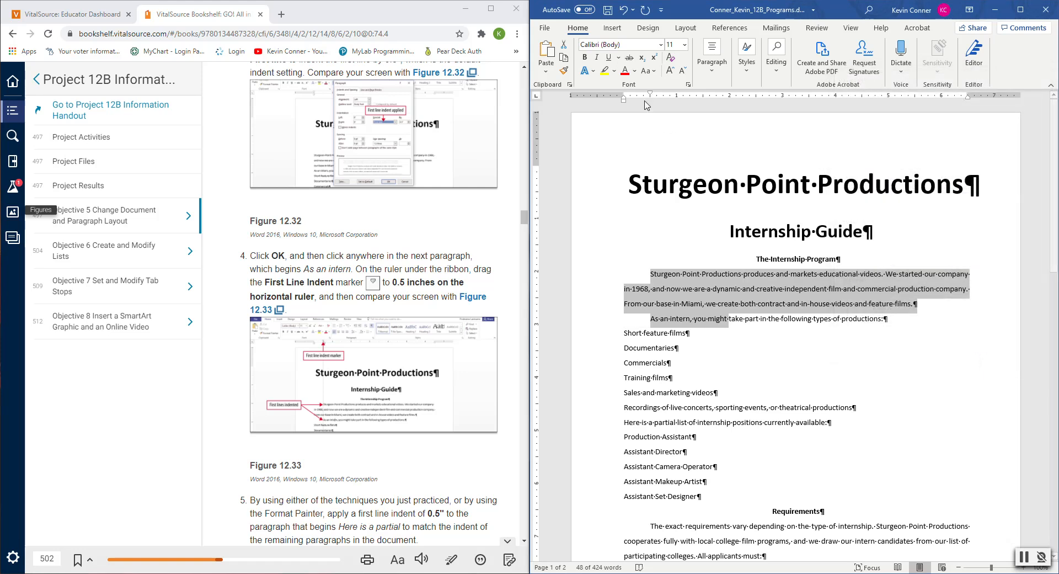
pyautogui.moveTo(652, 97)
pyautogui.mouseDown()
pyautogui.moveTo(639, 99)
pyautogui.moveTo(684, 100)
pyautogui.moveTo(632, 102)
pyautogui.moveTo(652, 99)
pyautogui.mouseUp()
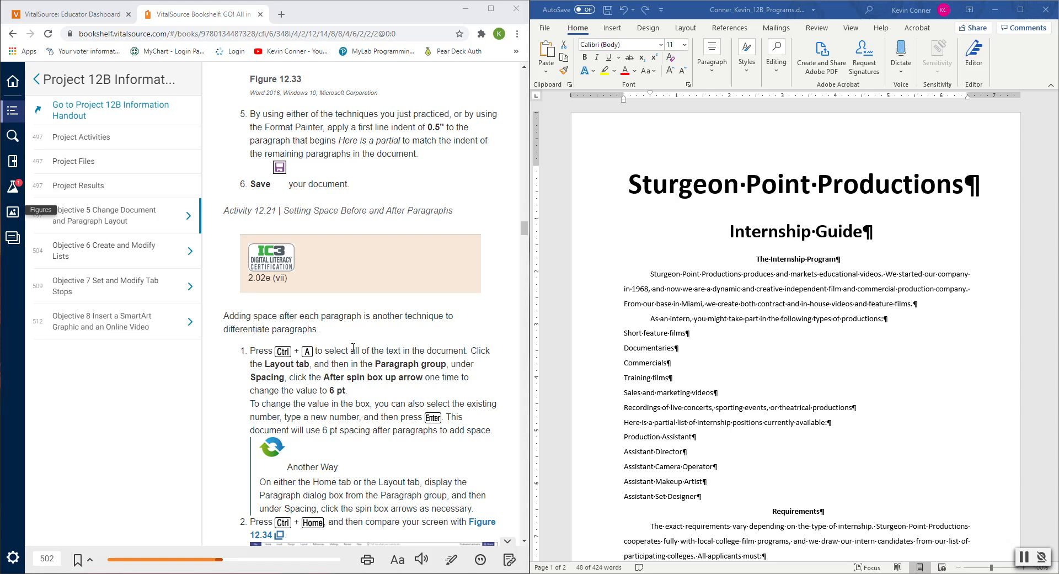
# Set the paragraph spacing after to 6 pt for all text in the document, keeping the document window beside the textbook
pyautogui.scroll(-2, 339, 375)
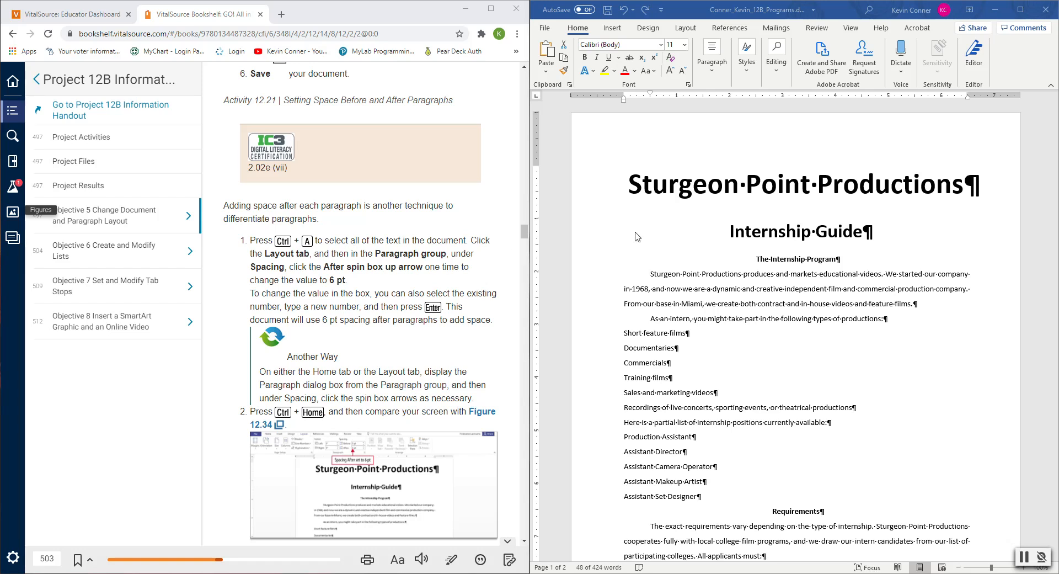
pyautogui.click(773, 341)
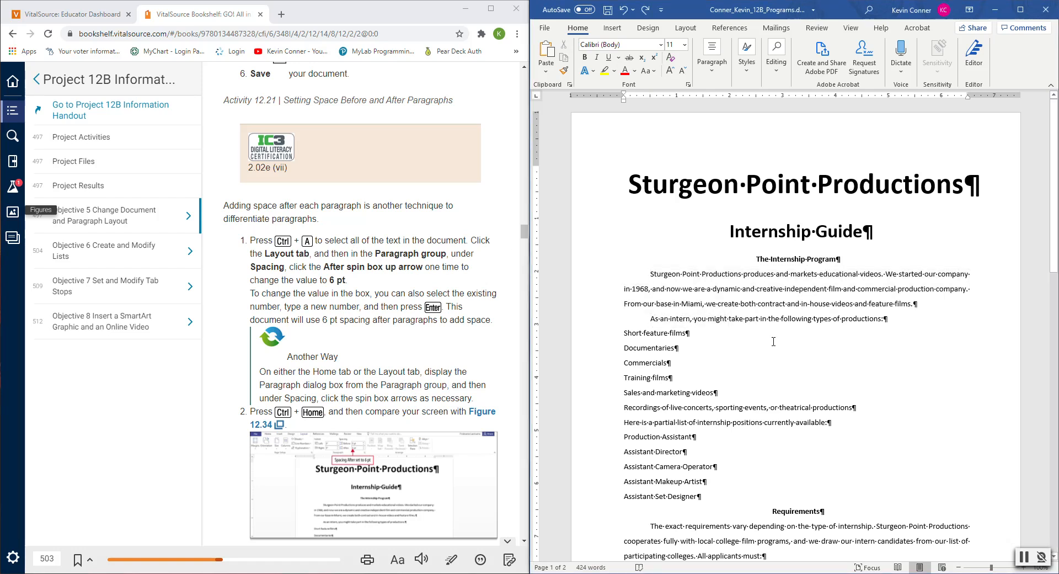
pyautogui.hotkey('ctrl', 'a')
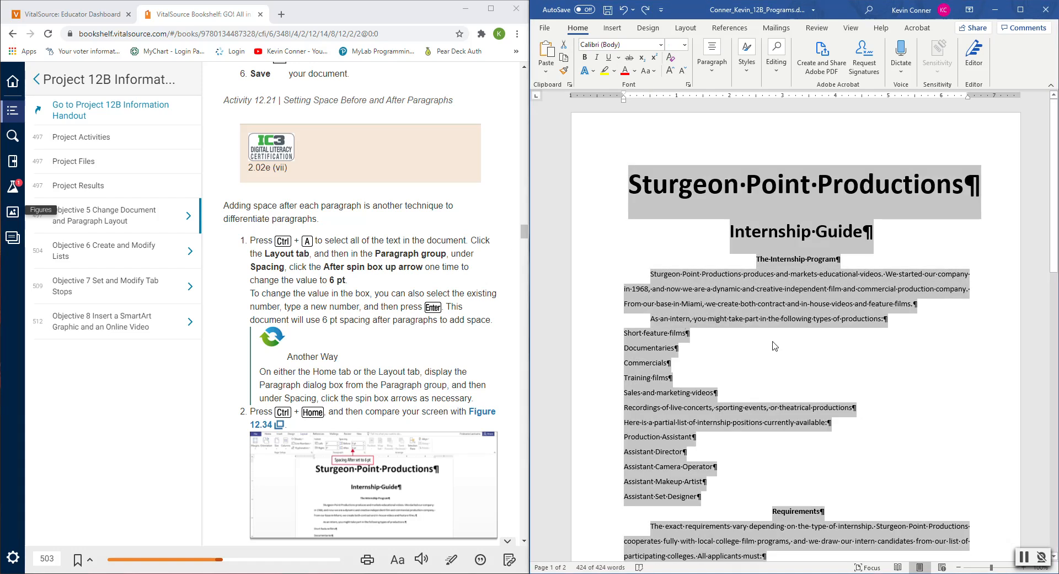
pyautogui.click(1019, 10)
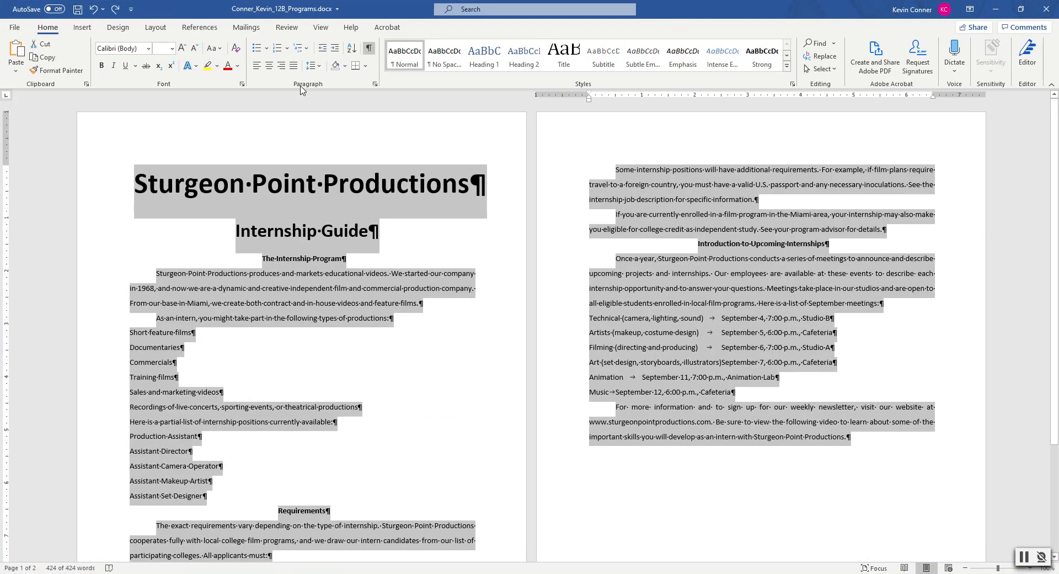
pyautogui.click(155, 28)
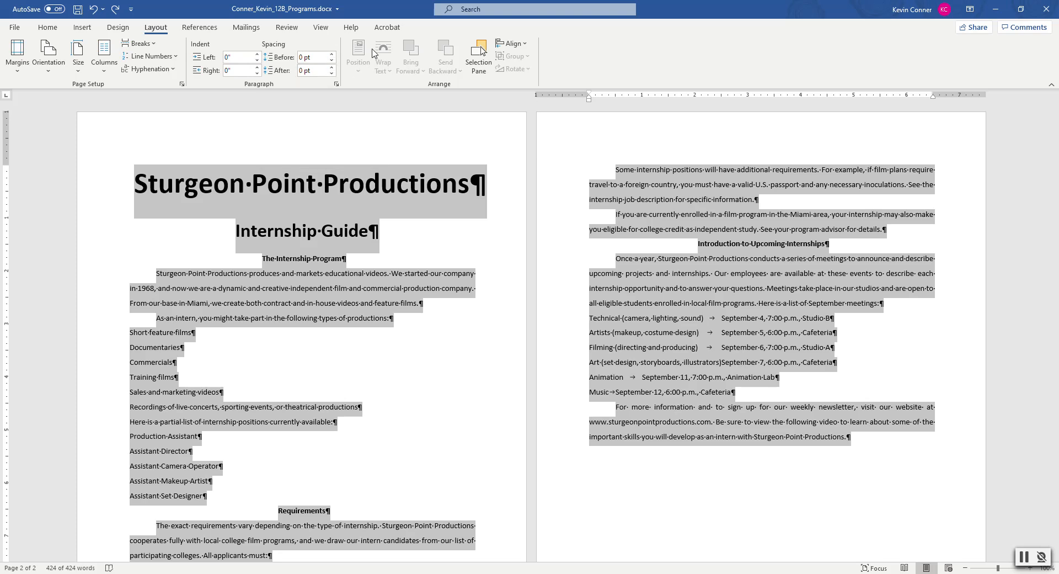
pyautogui.moveTo(1044, 82); pyautogui.dragTo(1056, 82)
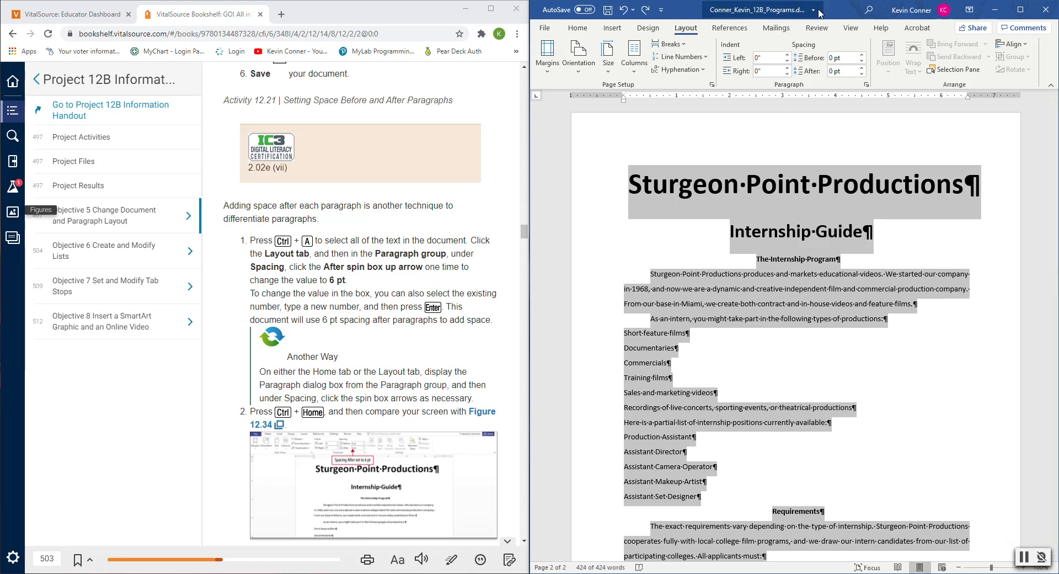
pyautogui.click(861, 68)
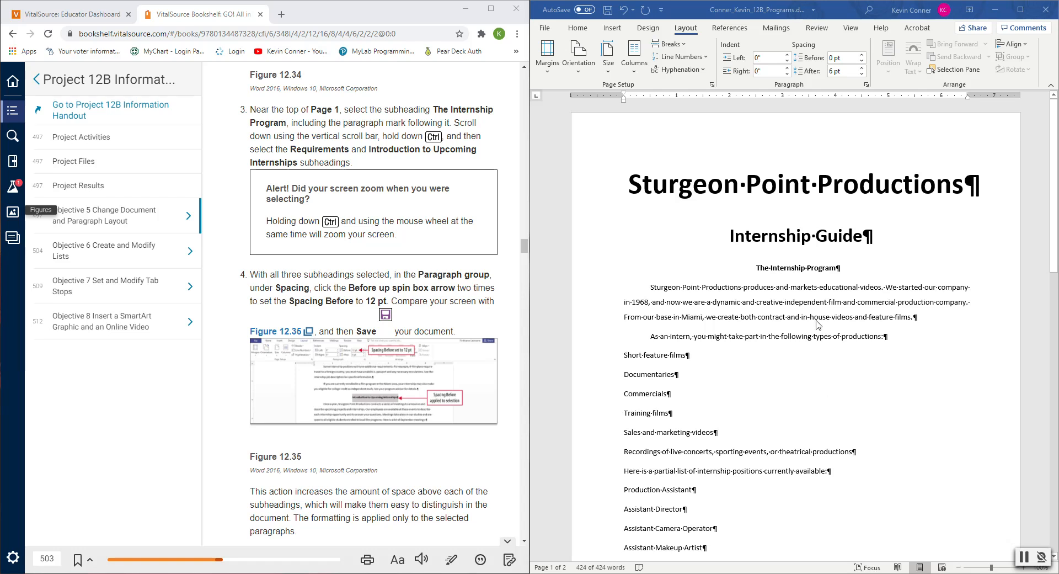
# Set the spacing before to 12 pt for the subheadings "The Internship Program", "Requirements" and "Introduction to Upcoming Internships" together
pyautogui.scroll(-5, 792, 367)
pyautogui.scroll(-12, 802, 440)
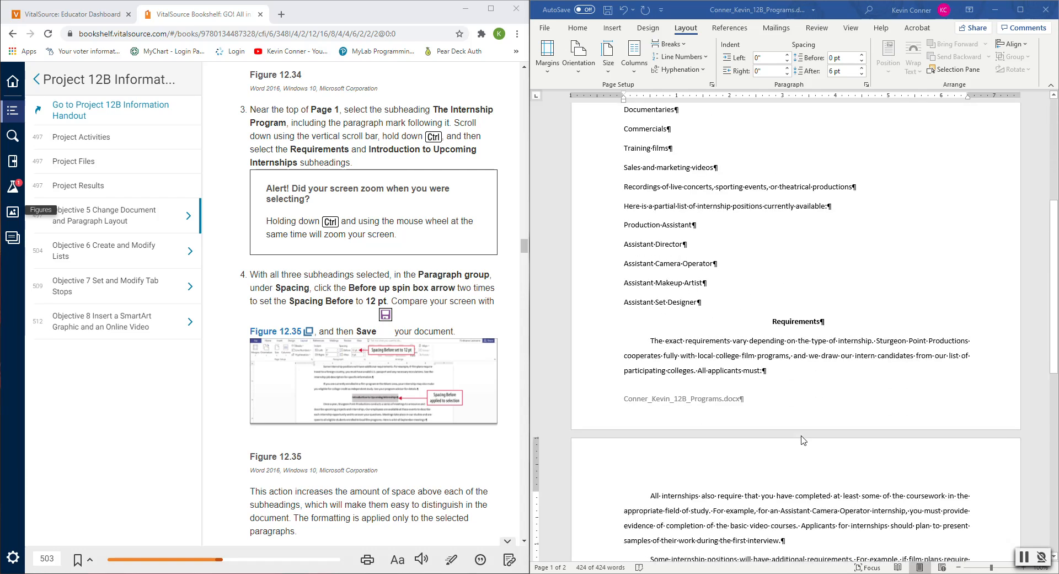
pyautogui.scroll(9, 803, 440)
pyautogui.scroll(8, 803, 439)
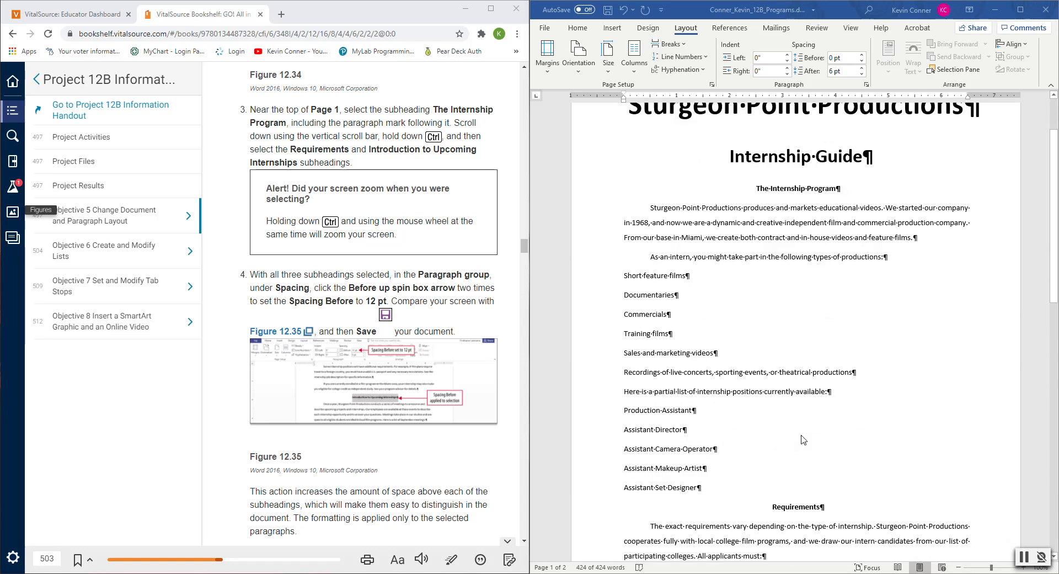
pyautogui.click(754, 269)
pyautogui.click(783, 316)
pyautogui.moveTo(758, 269); pyautogui.dragTo(835, 272)
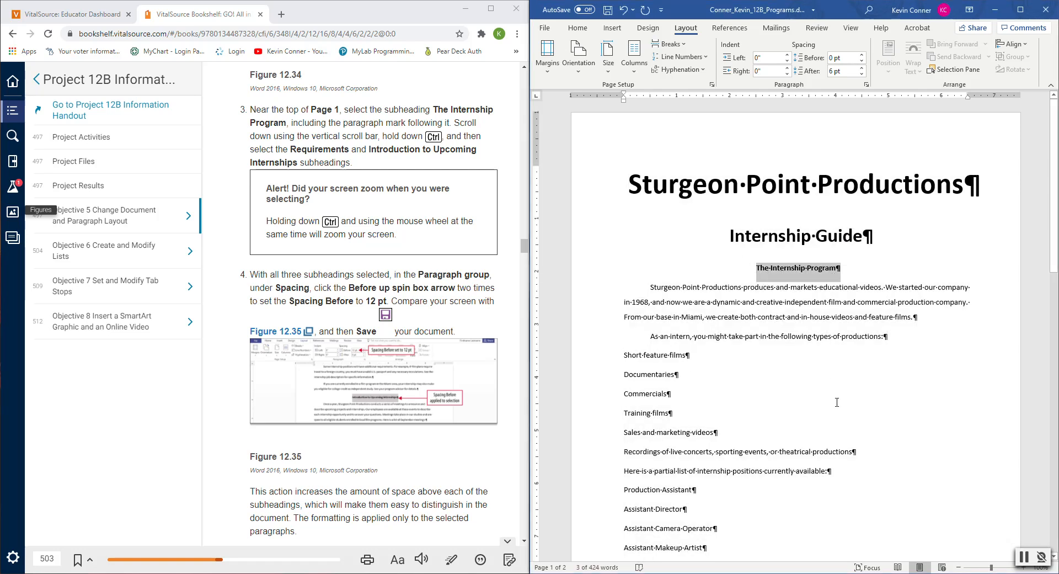
pyautogui.scroll(-3, 835, 410)
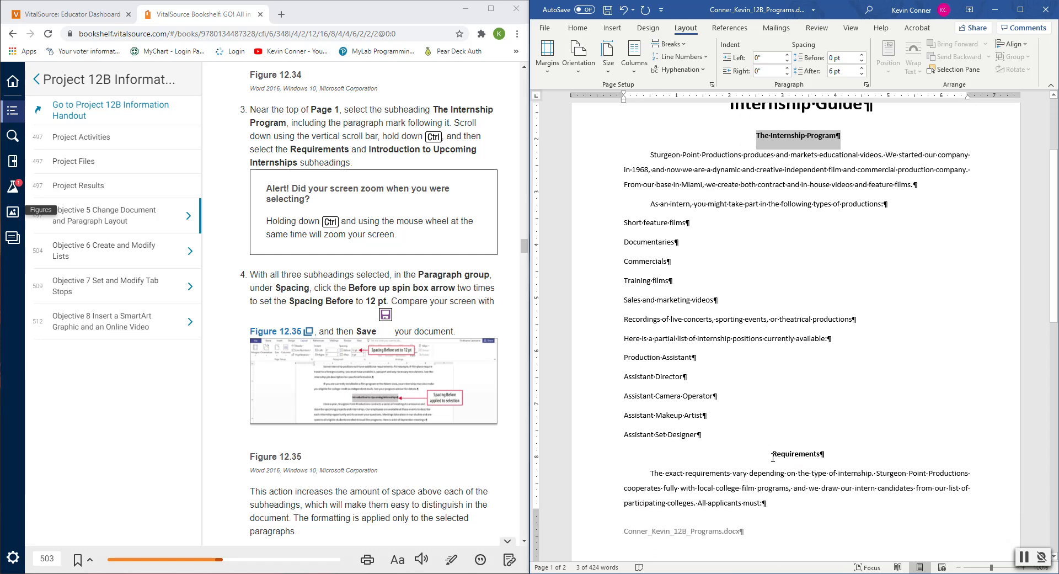
pyautogui.moveTo(774, 453); pyautogui.dragTo(826, 454)
pyautogui.scroll(-5, 830, 457)
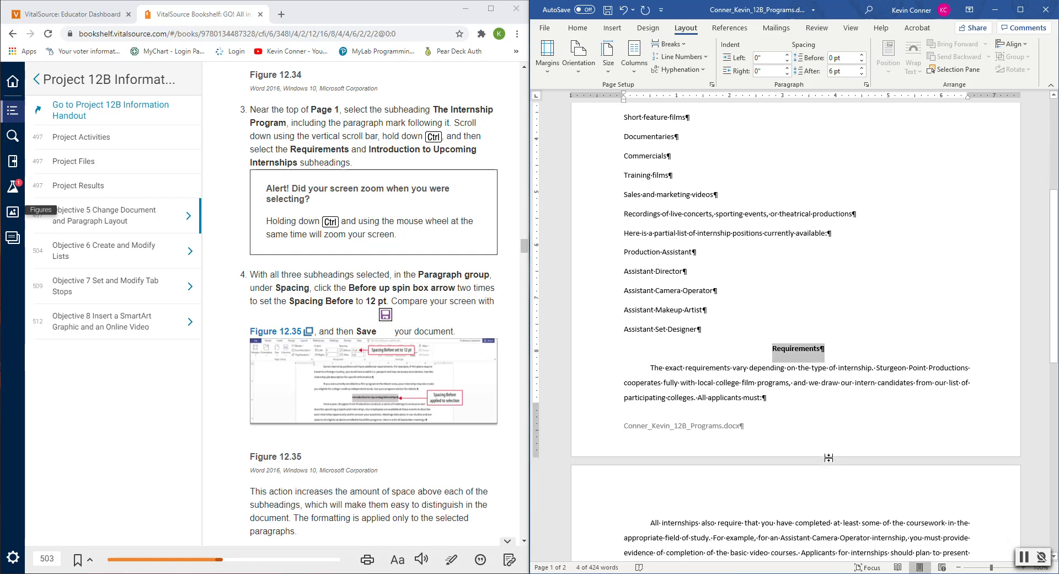
pyautogui.scroll(-3, 829, 457)
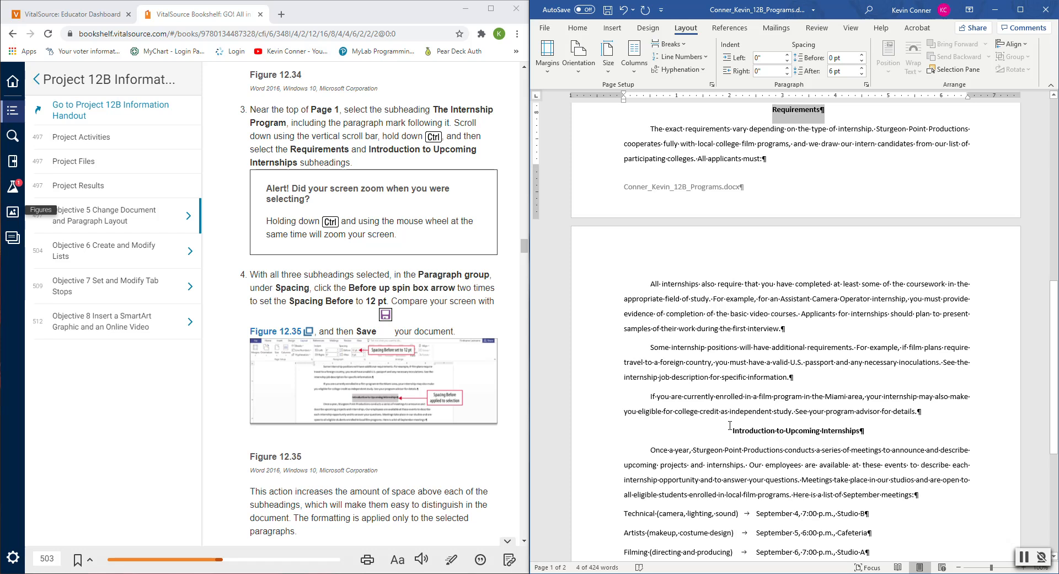
pyautogui.moveTo(733, 431); pyautogui.dragTo(863, 440)
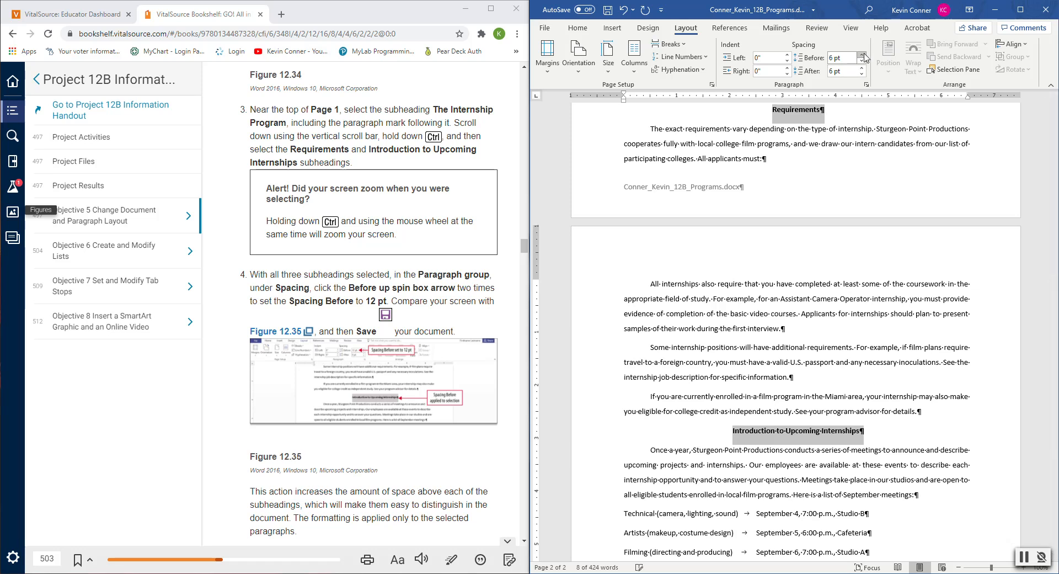
pyautogui.click(861, 55)
# Check the subheading spacing back to the start of page 1 and save the document
pyautogui.scroll(5, 851, 315)
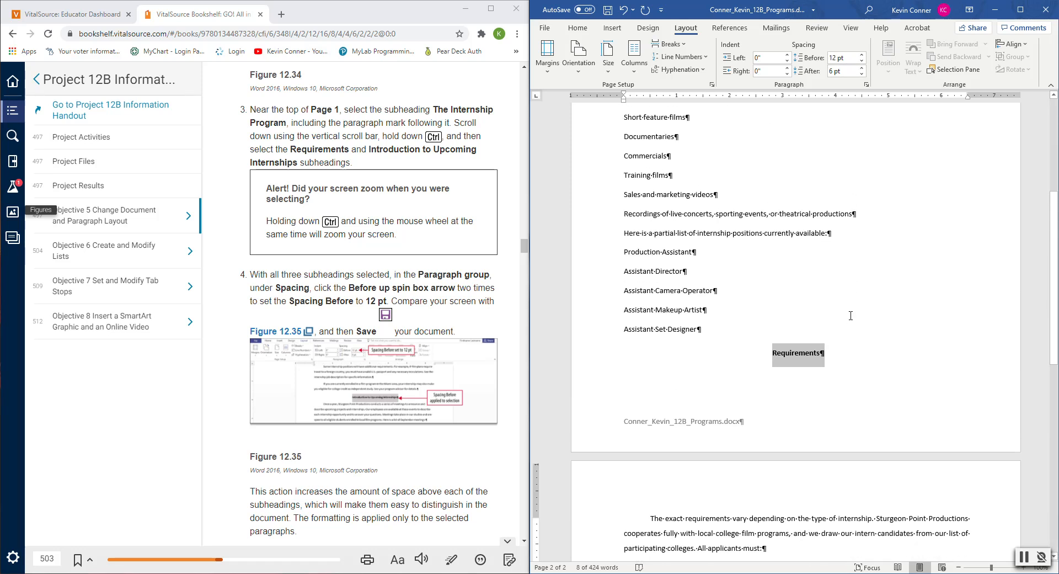
pyautogui.scroll(5, 850, 315)
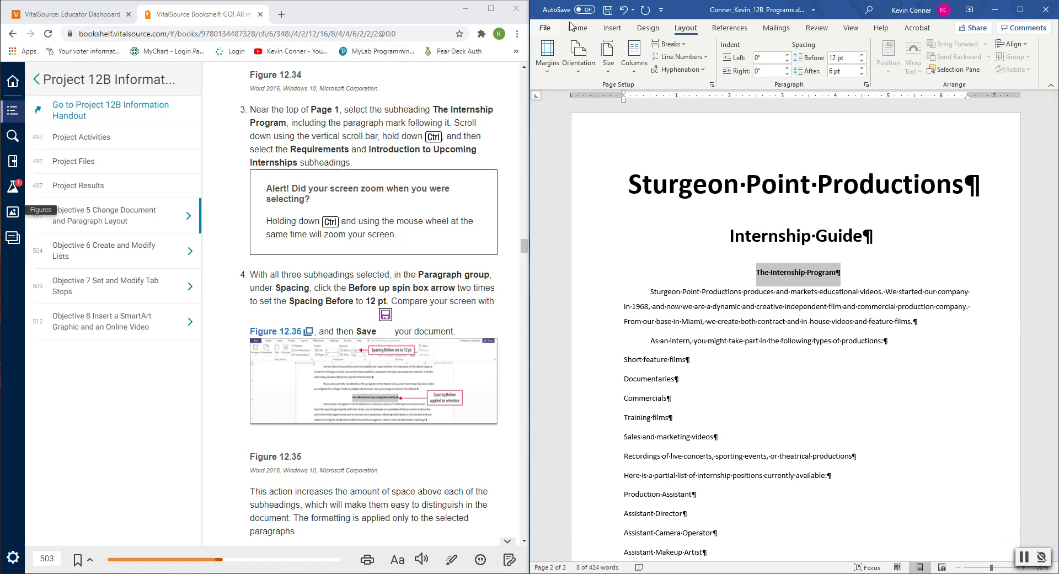
pyautogui.click(606, 14)
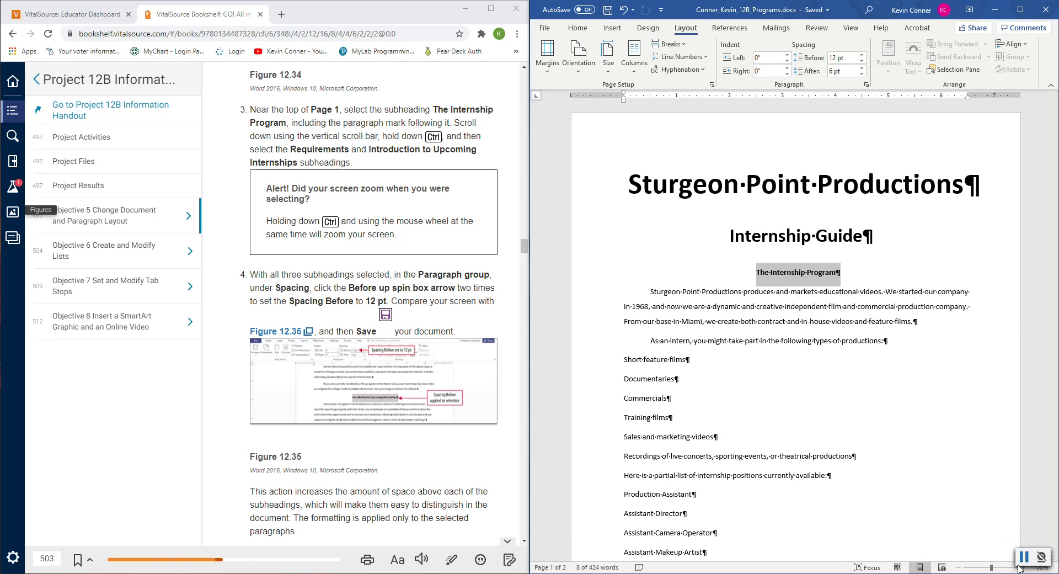
# Format the five paragraphs from "Short feature films" through "Sales and marketing videos" as a bulleted list in the maximized document window
pyautogui.click(809, 533)
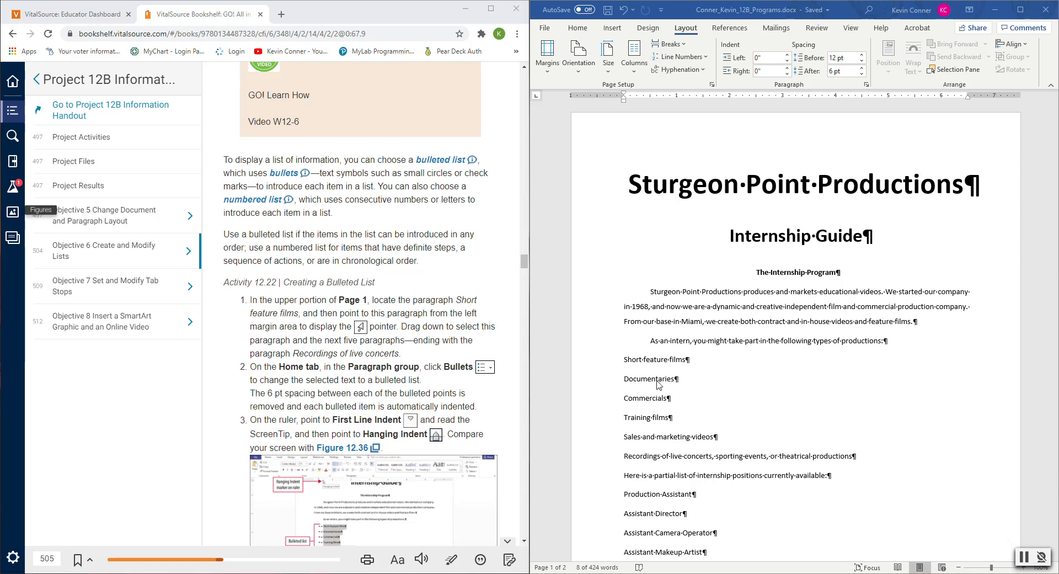
pyautogui.click(614, 363)
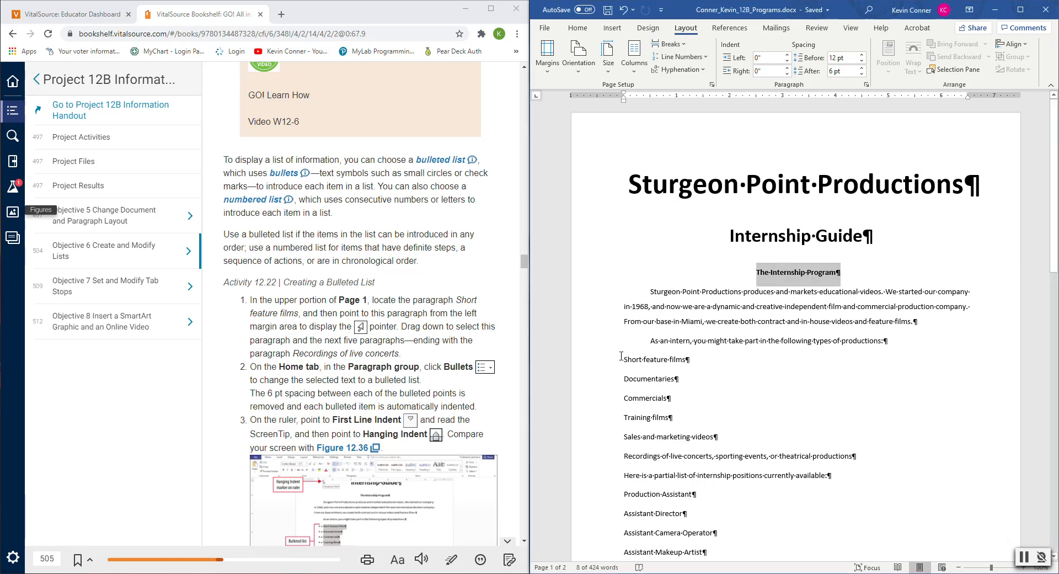
pyautogui.click(630, 361)
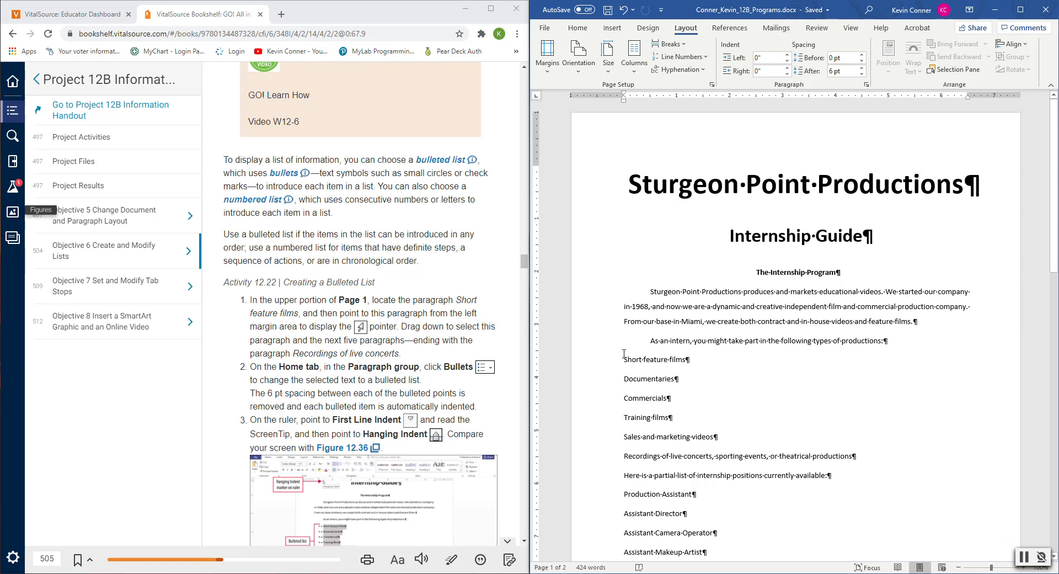
pyautogui.moveTo(635, 352); pyautogui.dragTo(734, 438)
pyautogui.click(735, 380)
pyautogui.click(626, 361)
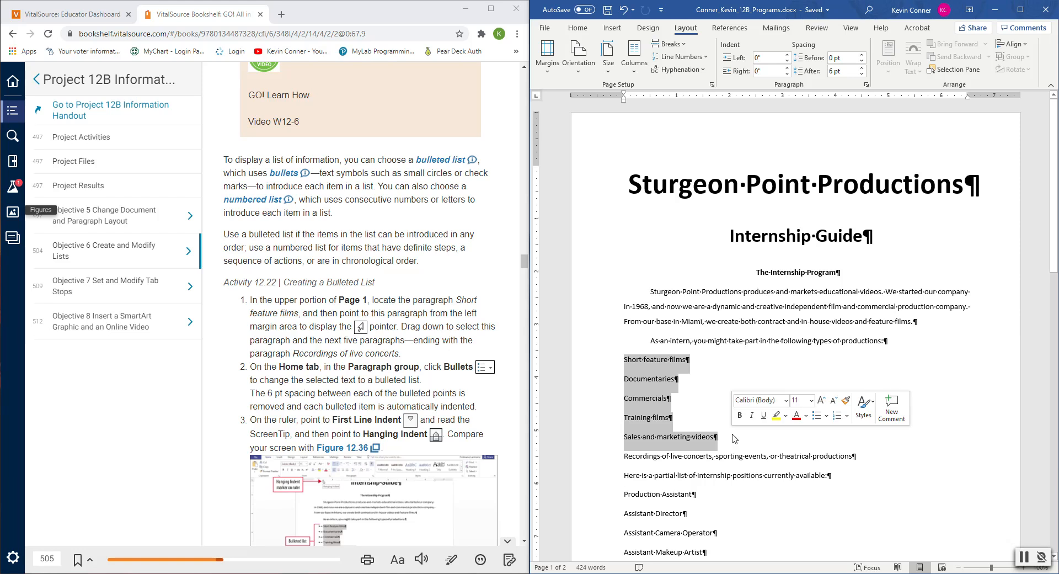
pyautogui.click(578, 29)
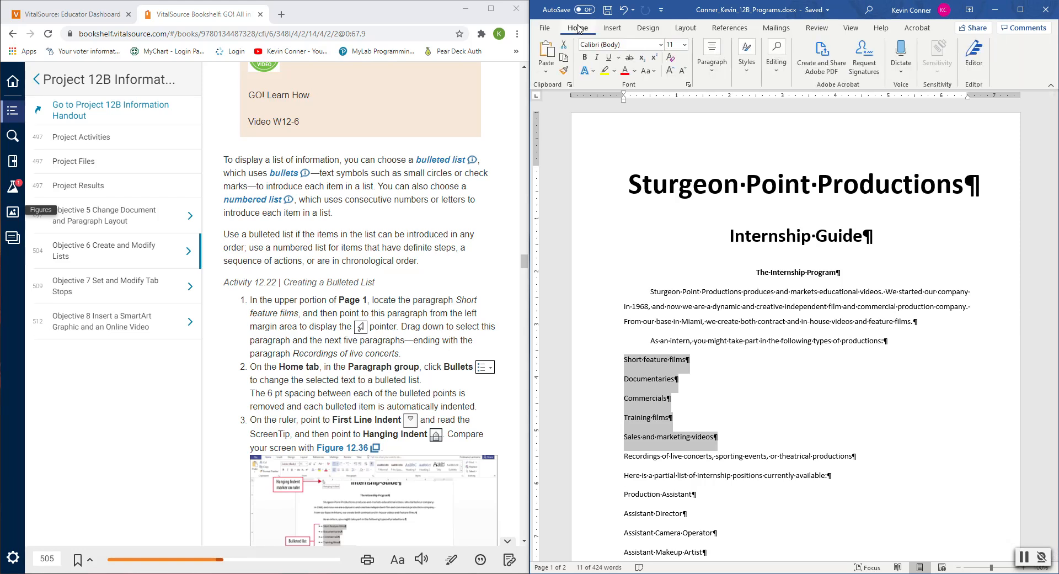
pyautogui.click(1020, 9)
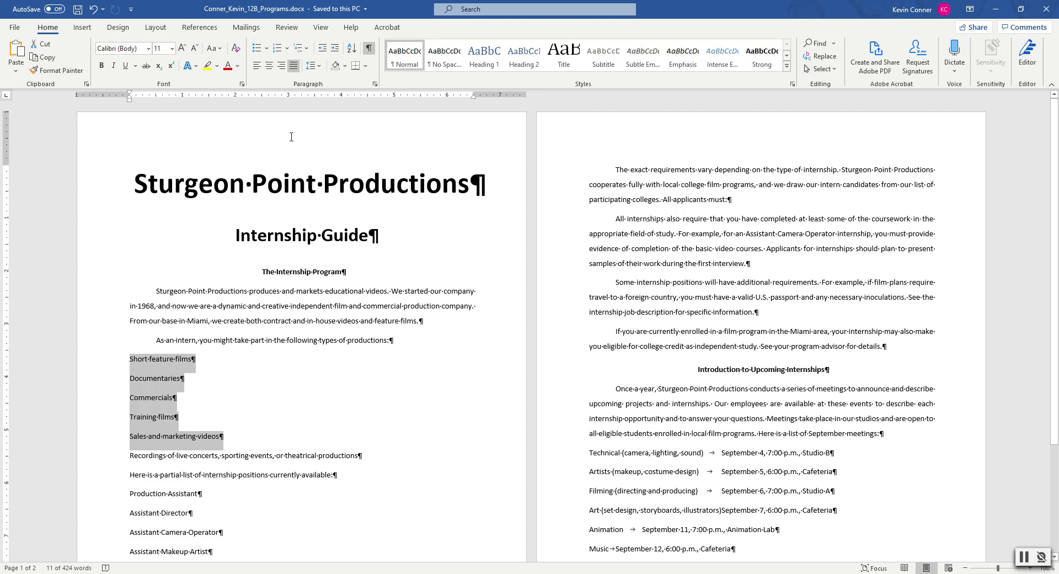
pyautogui.click(256, 48)
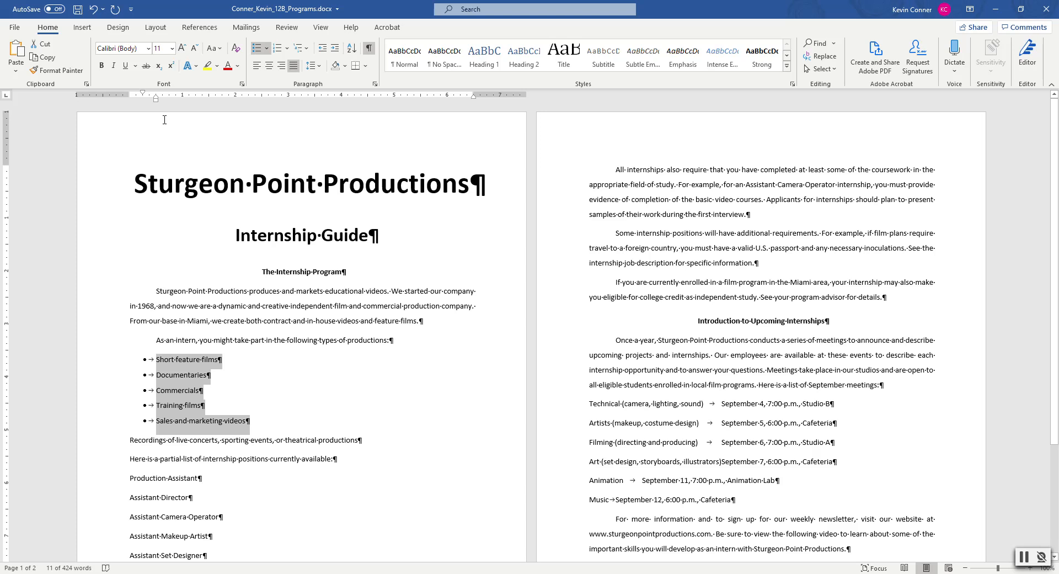
# Try increasing the indent of the production types bulleted list, and return it to the default bullet indent
pyautogui.click(334, 54)
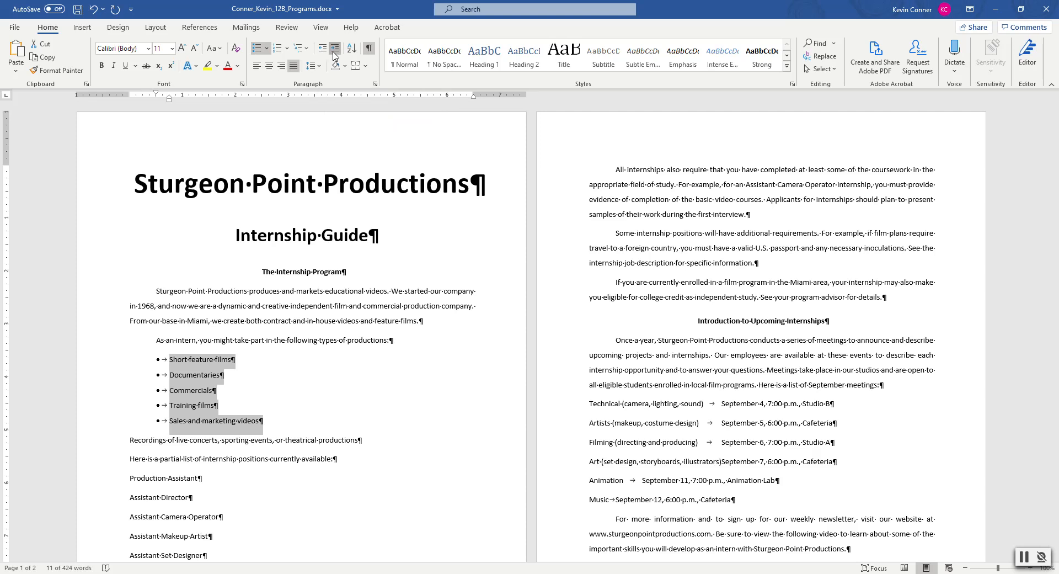
pyautogui.click(334, 52)
pyautogui.click(334, 52)
pyautogui.doubleClick(325, 50)
pyautogui.doubleClick(325, 52)
pyautogui.click(334, 53)
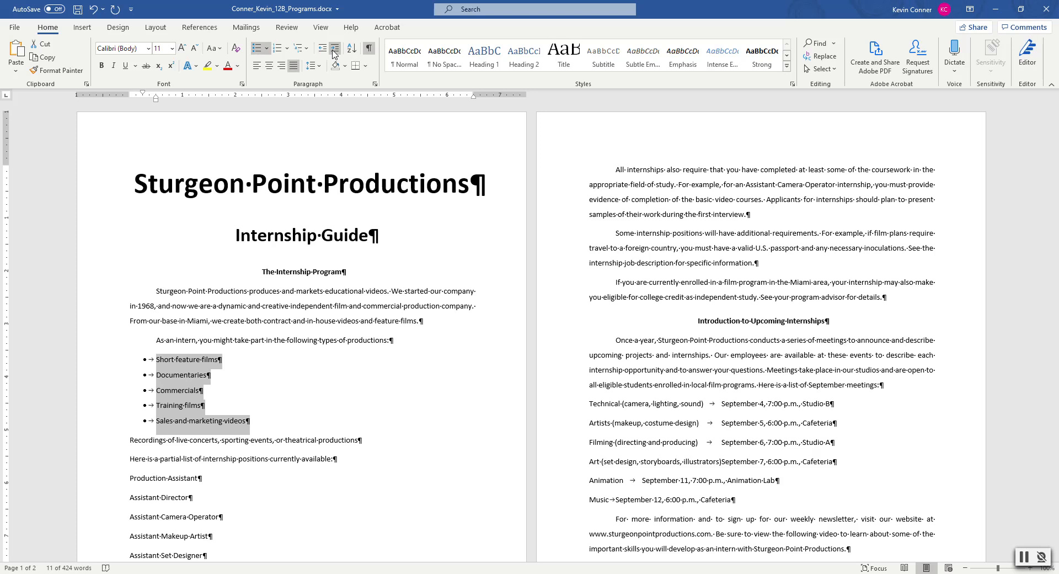
# Format the internship positions from "Production Assistant" through "Assistant Set Designer" as a bulleted list
pyautogui.scroll(-4, 391, 400)
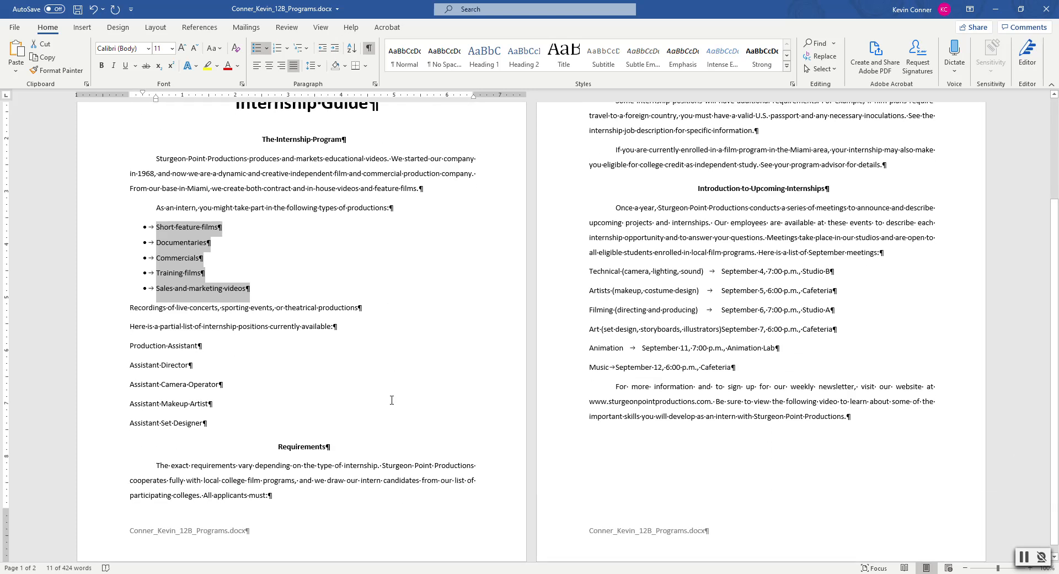
pyautogui.scroll(4, 391, 399)
pyautogui.scroll(-2, 364, 392)
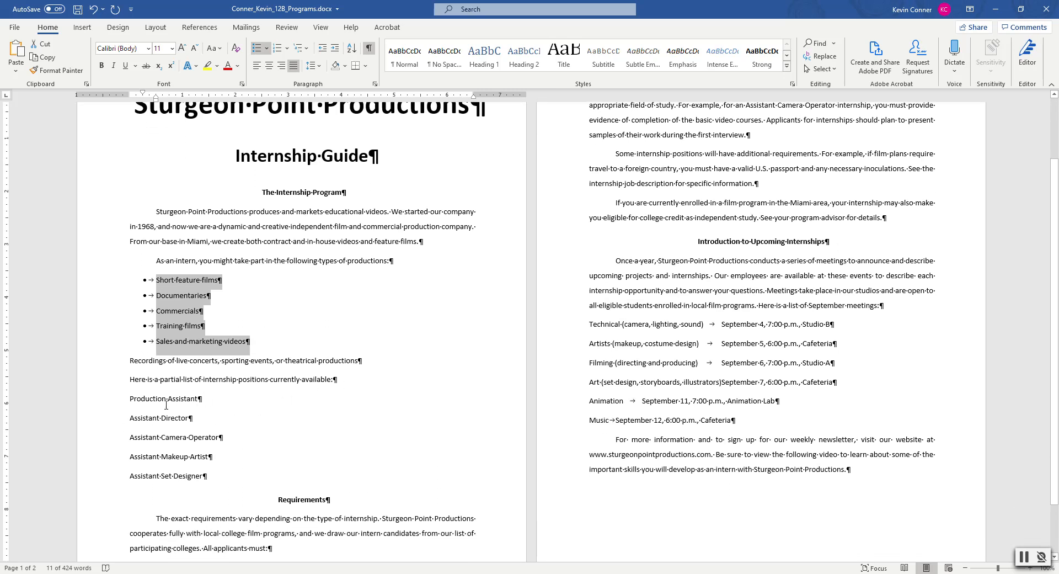
pyautogui.moveTo(129, 399); pyautogui.dragTo(226, 475)
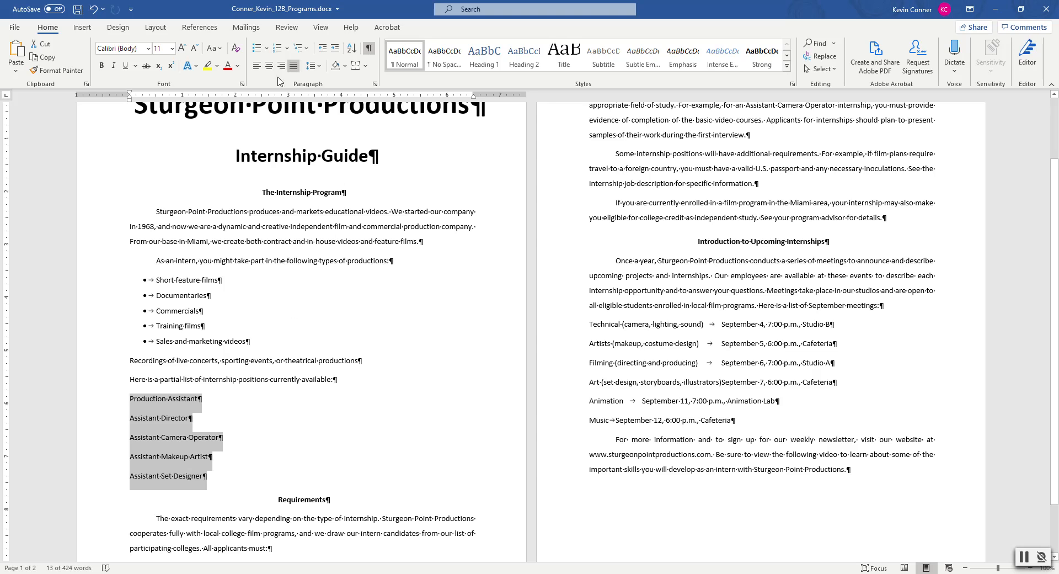
pyautogui.click(256, 48)
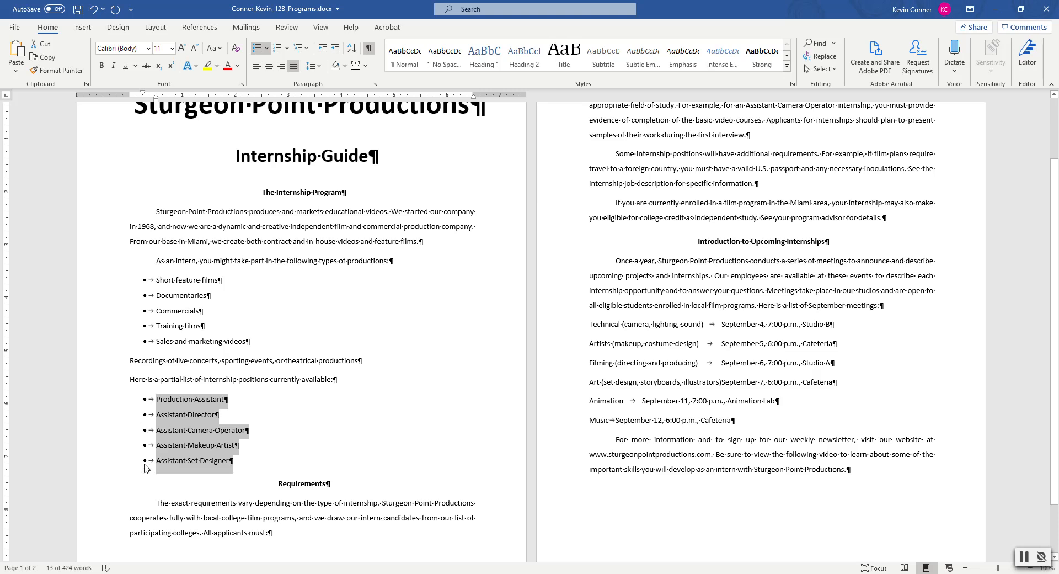
pyautogui.click(283, 430)
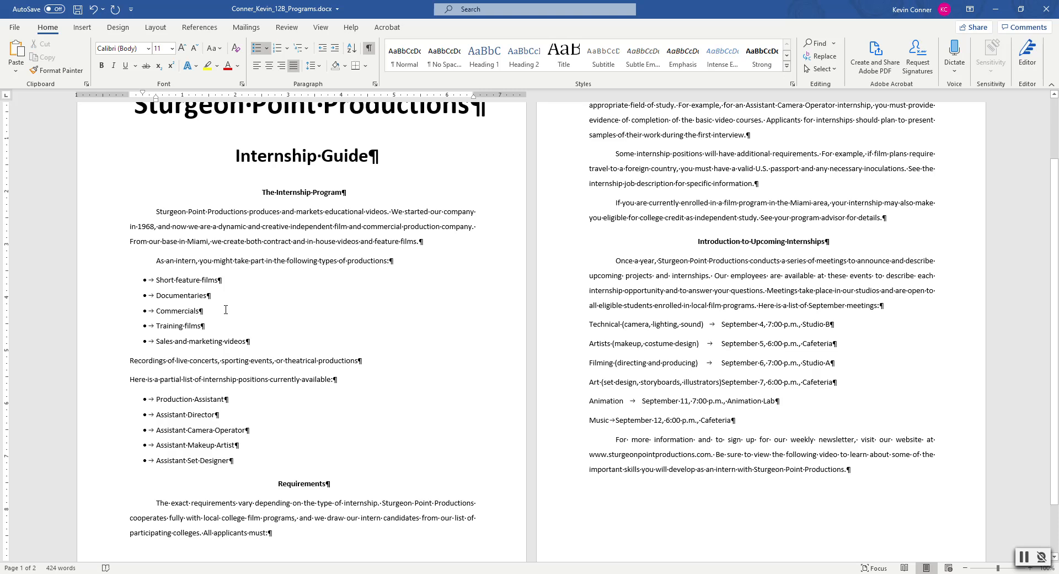
# Change the bullets of both the production types list and the internship positions list to check marks
pyautogui.moveTo(157, 276); pyautogui.dragTo(262, 347)
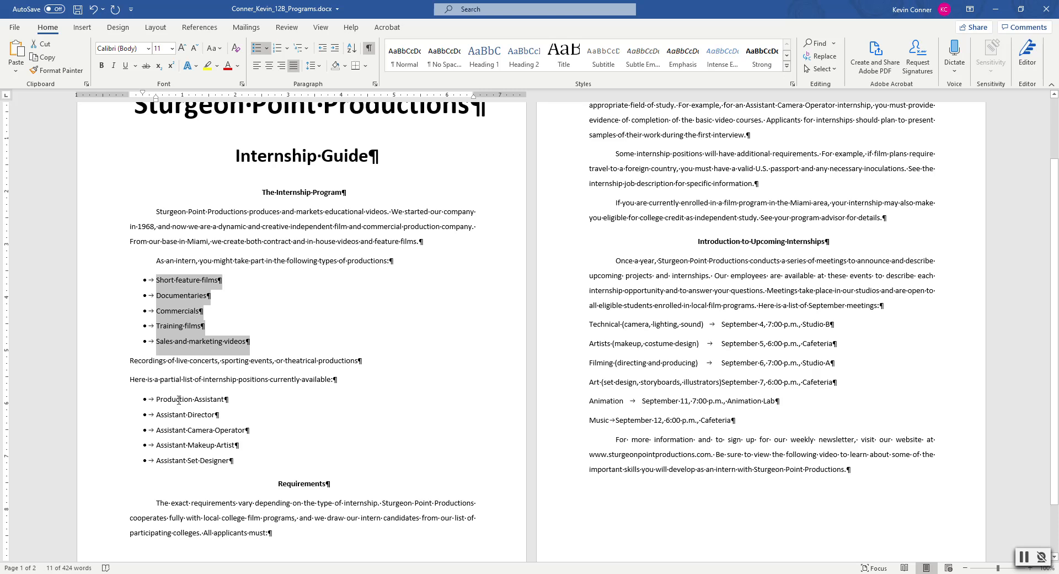
pyautogui.moveTo(156, 397); pyautogui.dragTo(252, 467)
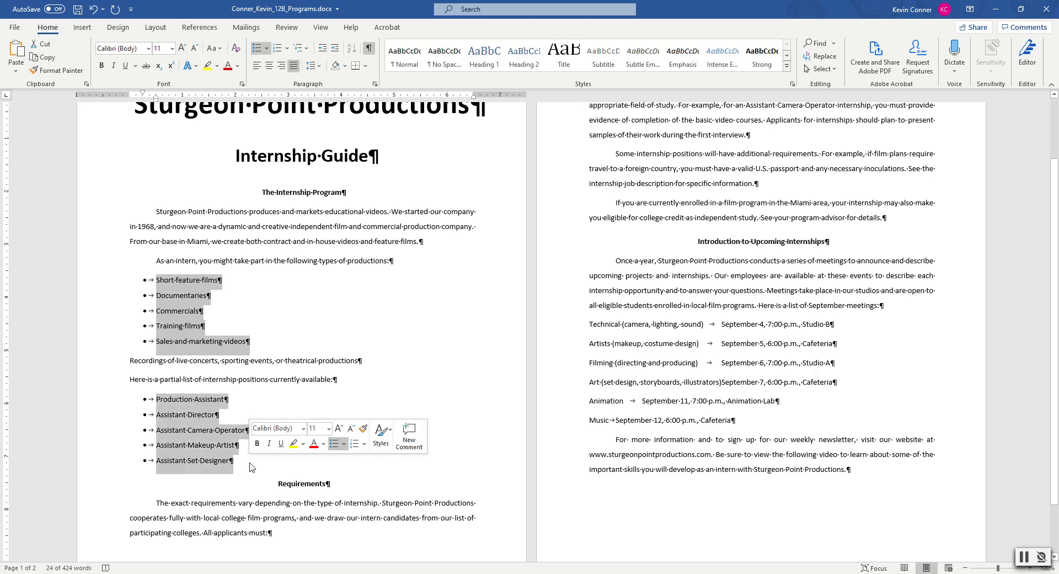
pyautogui.click(267, 49)
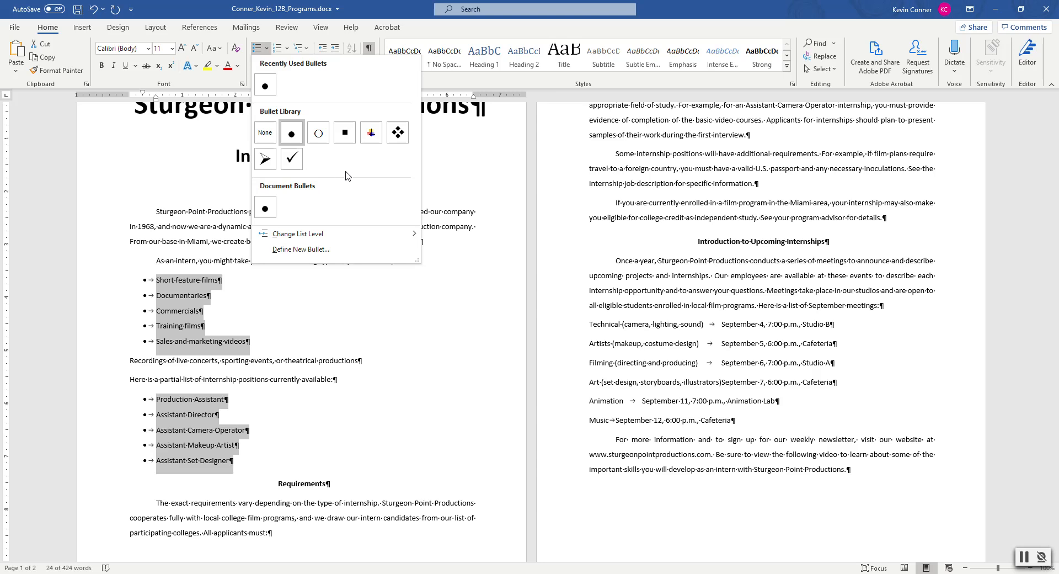
pyautogui.click(295, 162)
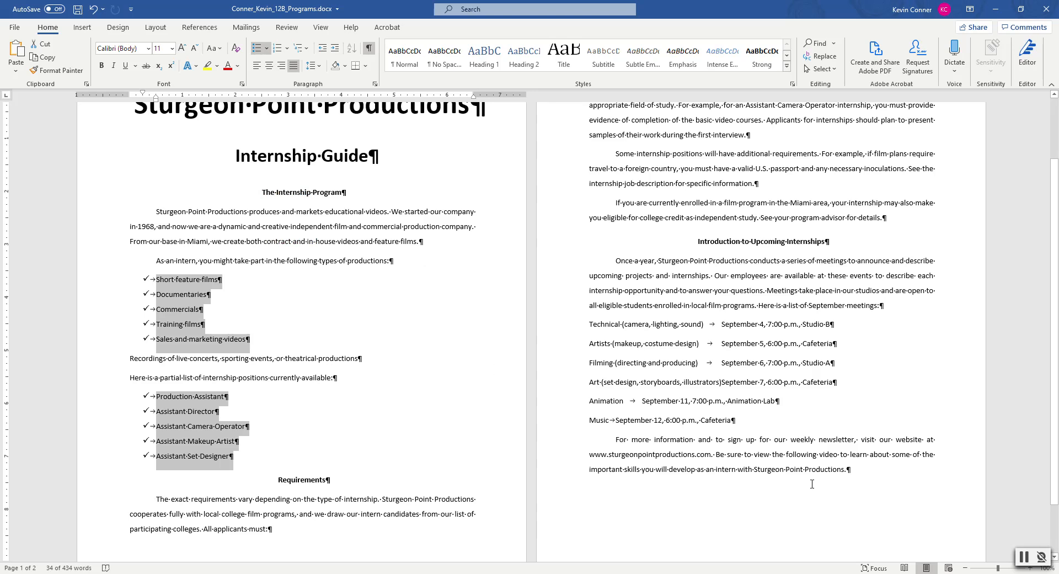
pyautogui.click(361, 428)
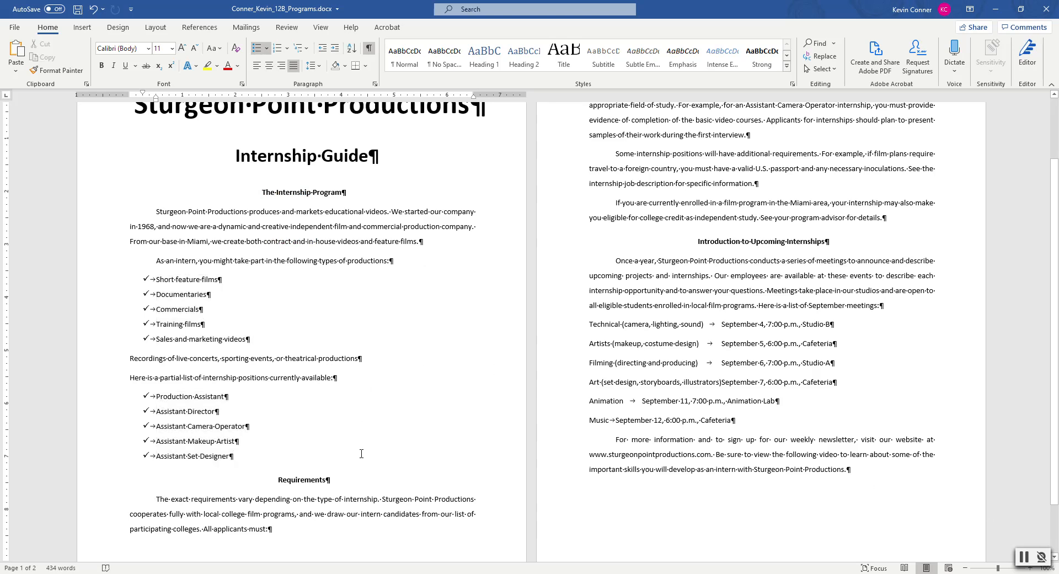
# Insert a blank paragraph after "All applicants must:" under Requirements and set its first-line indent to 0 on the ruler
pyautogui.scroll(-2, 661, 219)
pyautogui.click(662, 219)
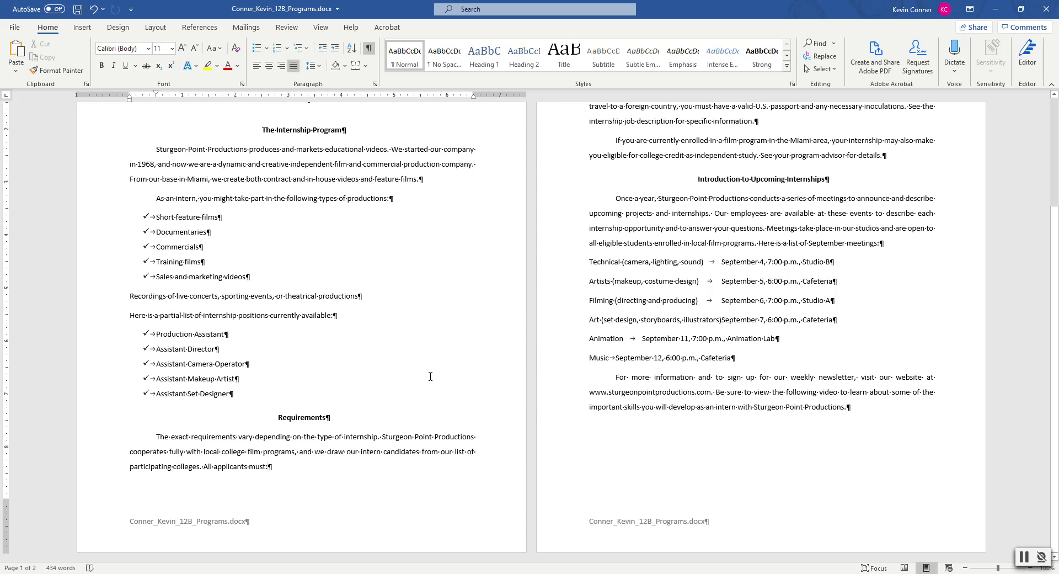
pyautogui.click(275, 466)
pyautogui.press('Return')
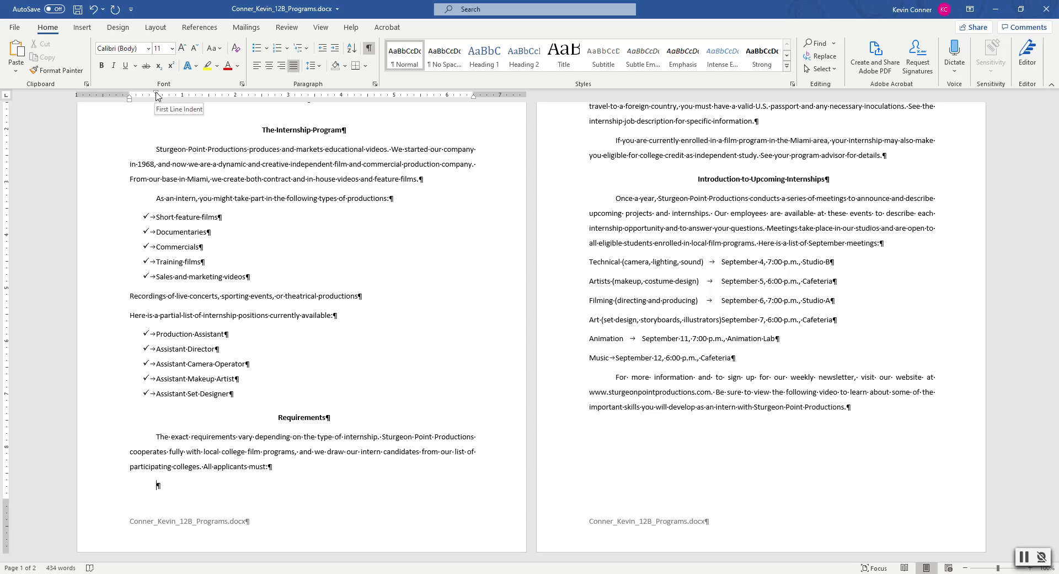
pyautogui.moveTo(158, 96); pyautogui.dragTo(131, 100)
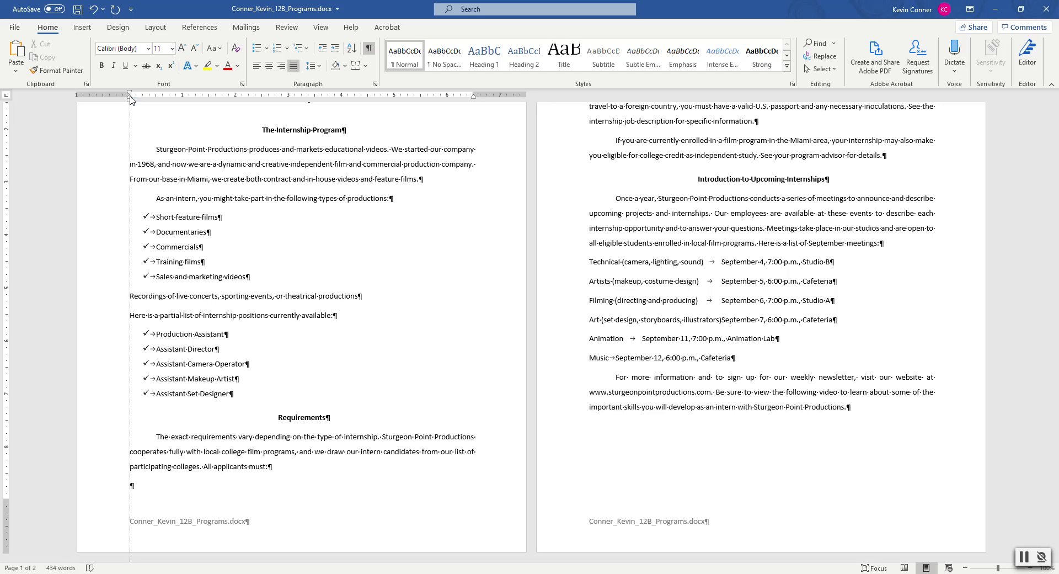
pyautogui.moveTo(130, 96); pyautogui.dragTo(130, 97)
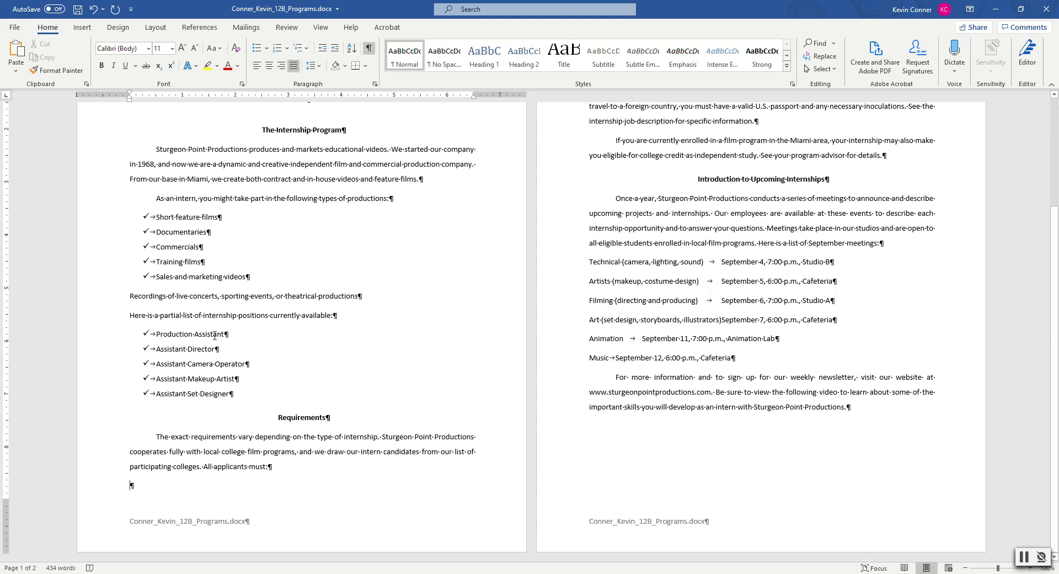
# Start an automatically numbered list with "1." below "All applicants must:", enter "Item" as its first entry and begin a second one
pyautogui.write('1.→')
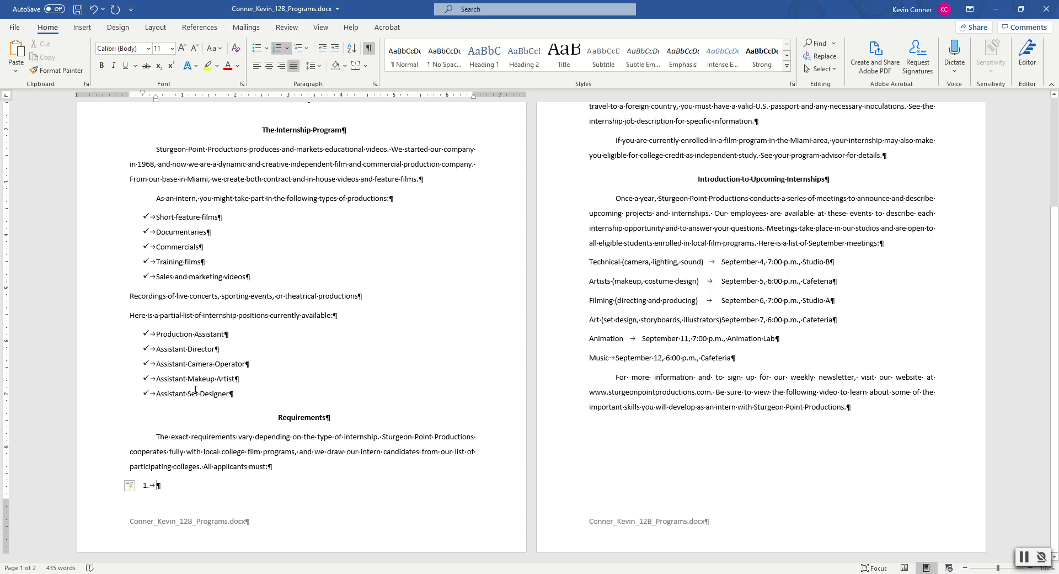
pyautogui.click(139, 487)
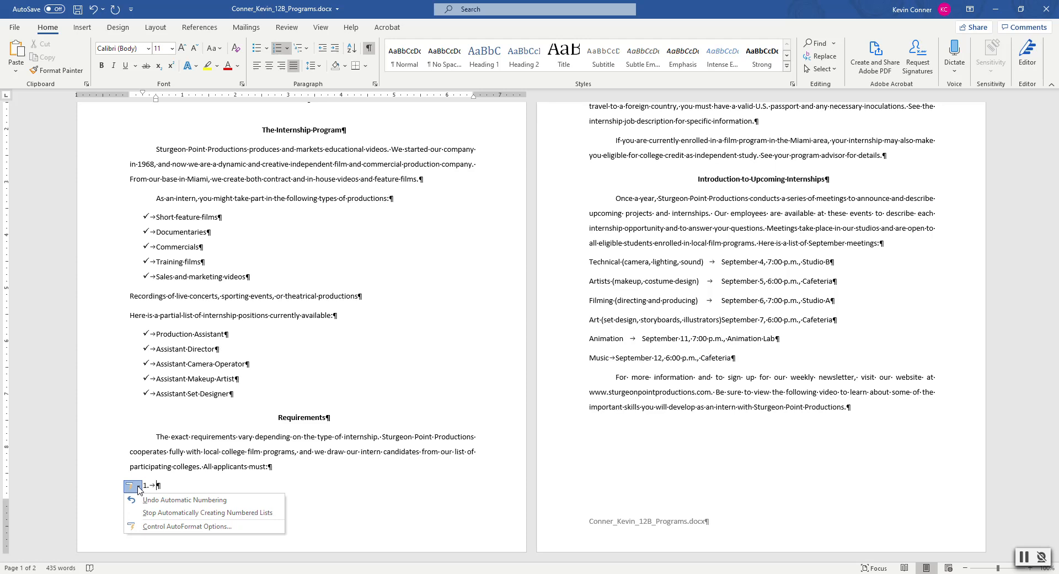
pyautogui.click(170, 481)
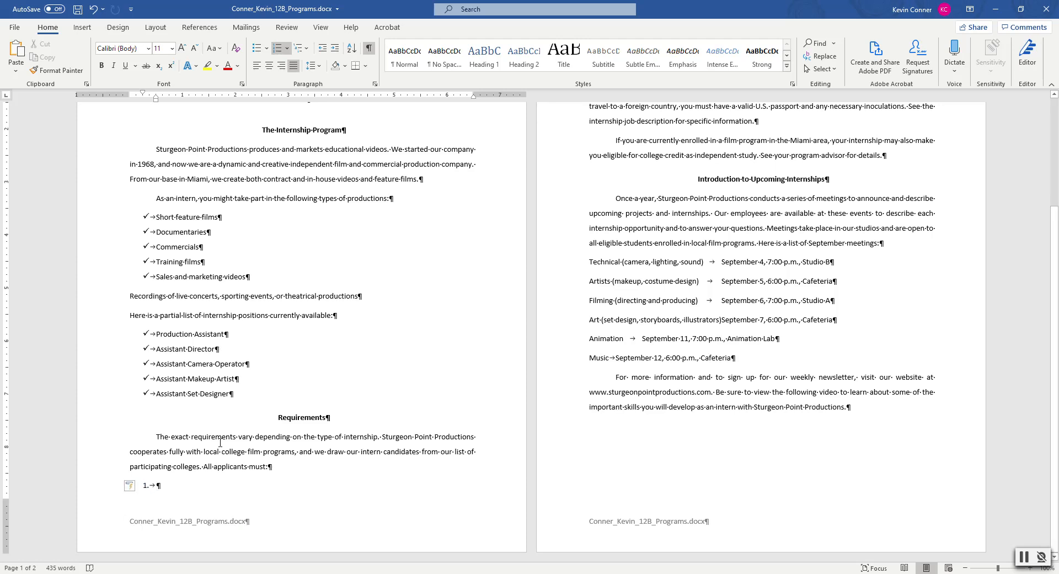
pyautogui.write('Item')
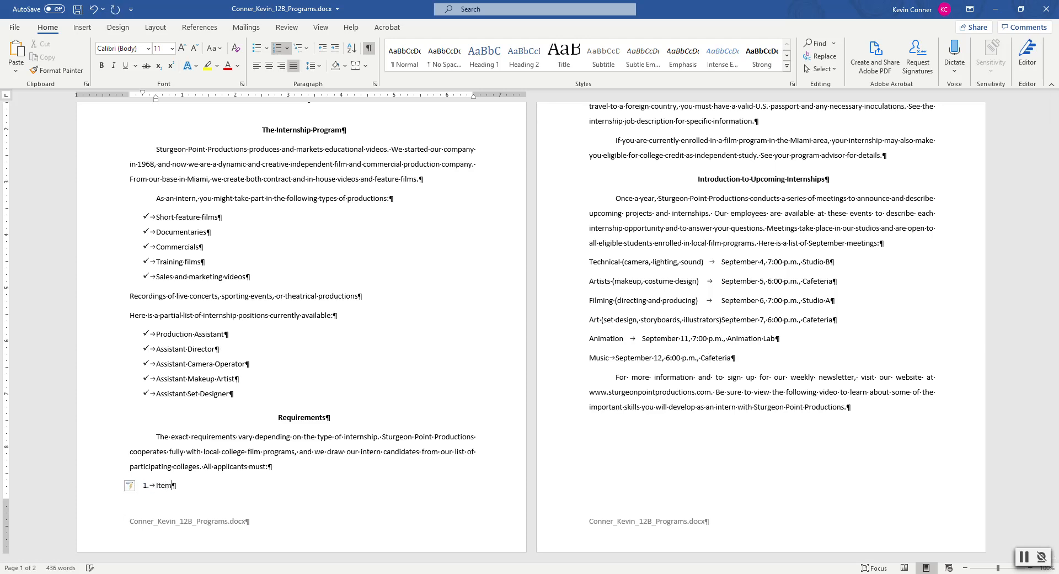
pyautogui.press('Return')
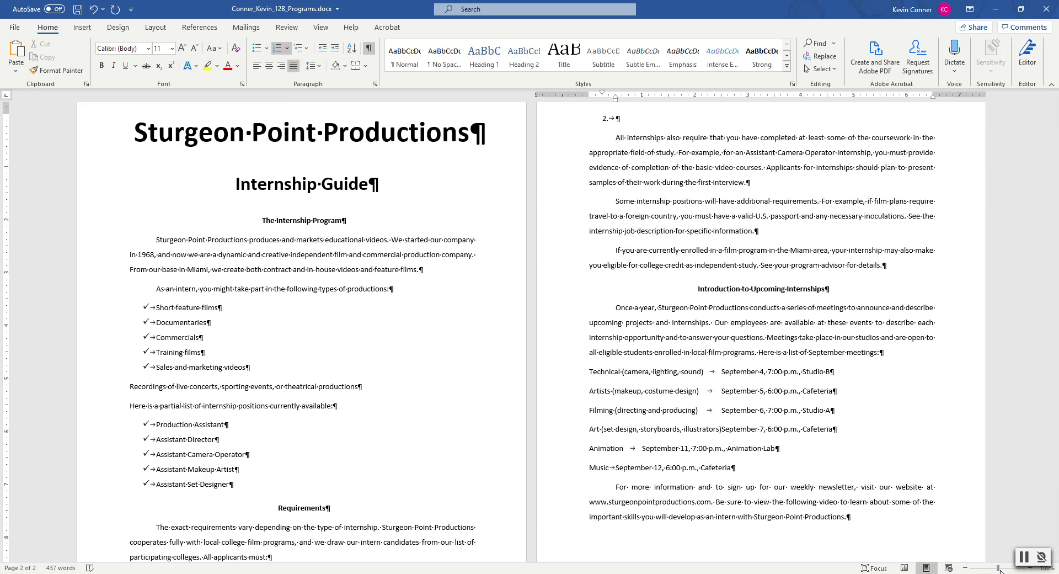
# Complete the first numbered entry as "Item 1" and add "Item 2" and "Item 3" as the second and third entries
pyautogui.moveTo(998, 571); pyautogui.dragTo(1002, 571)
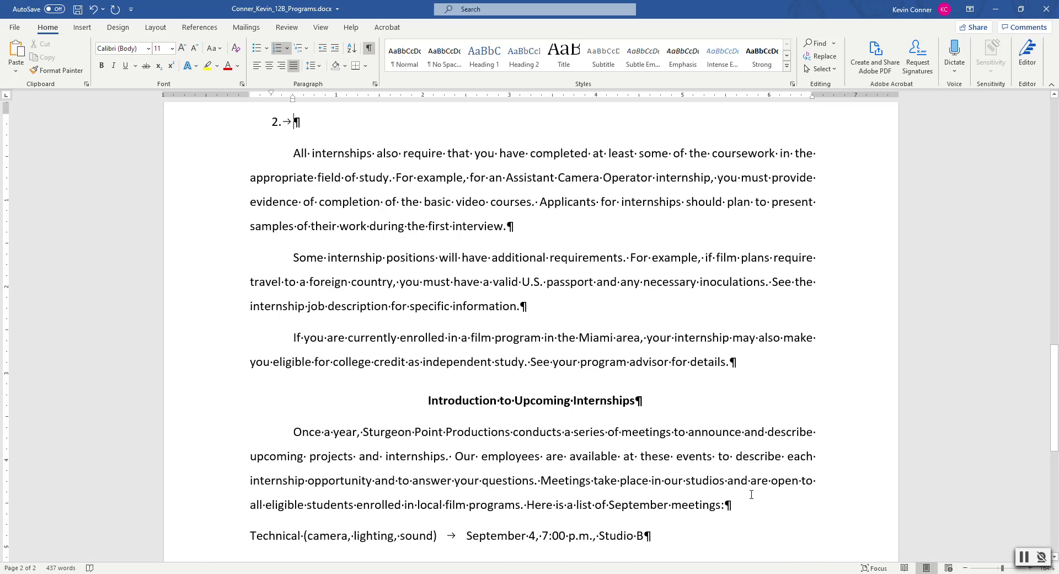
pyautogui.scroll(3, 596, 380)
pyautogui.scroll(3, 596, 379)
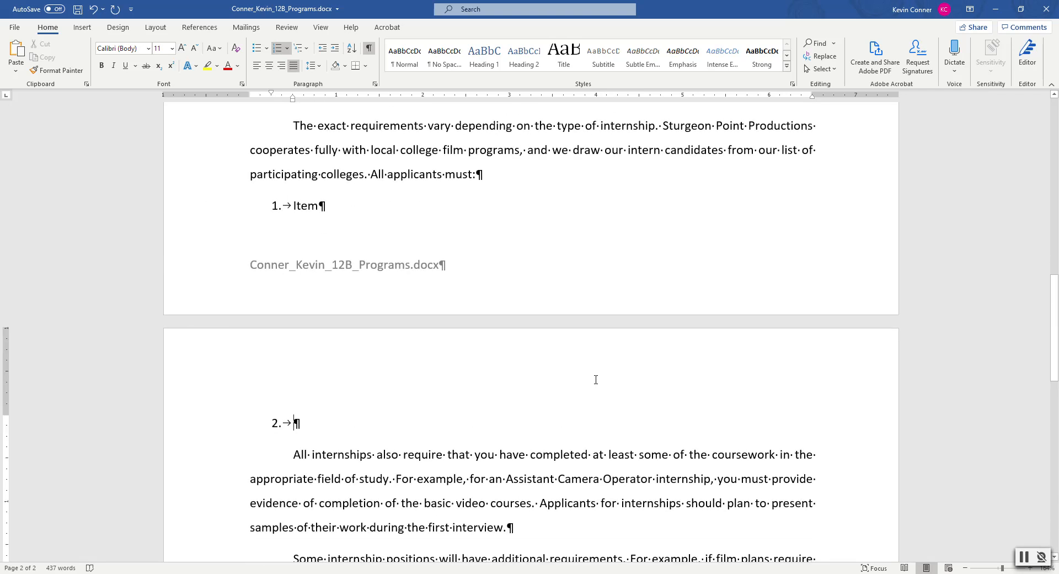
pyautogui.click(313, 420)
pyautogui.write('Item ')
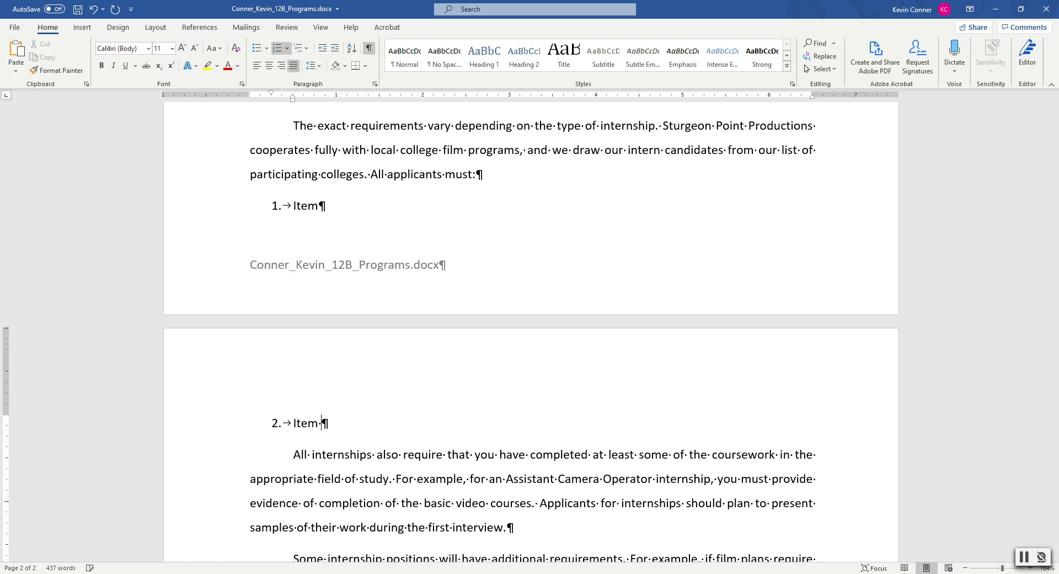
pyautogui.write('2')
pyautogui.click(305, 218)
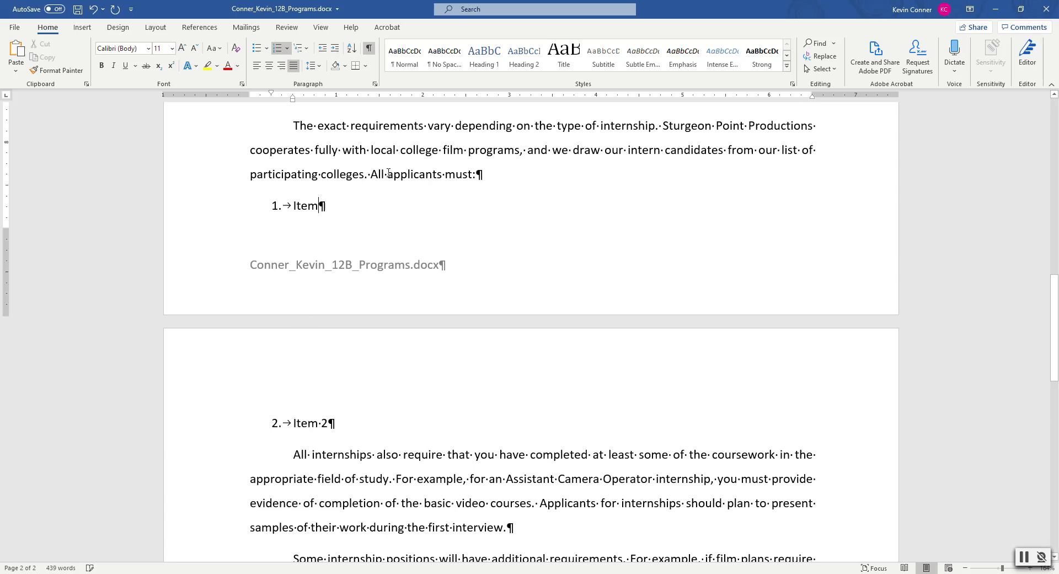
pyautogui.write('1')
pyautogui.click(351, 408)
pyautogui.press('Return')
pyautogui.write('Item ')
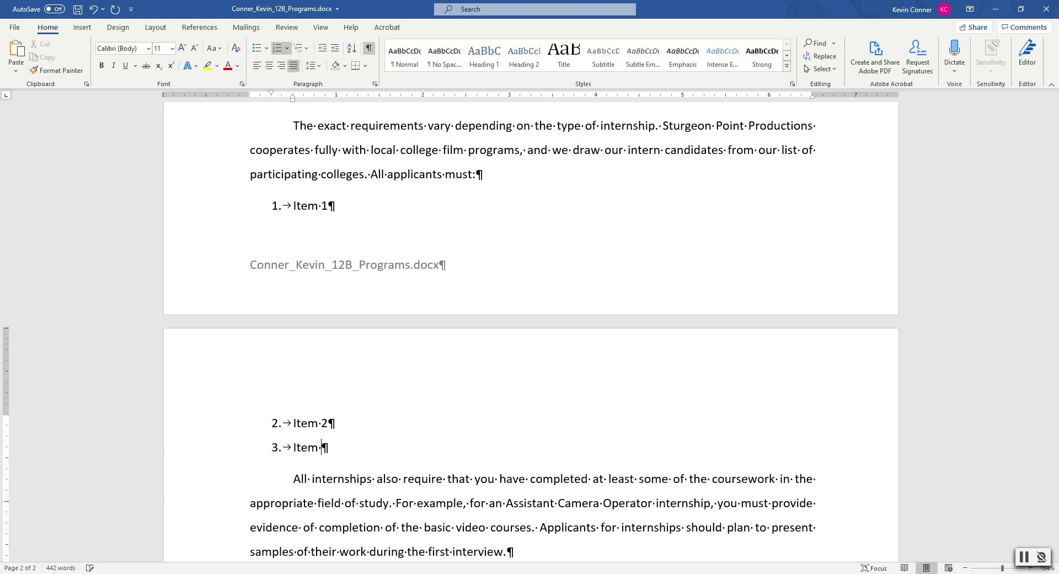
pyautogui.write('3')
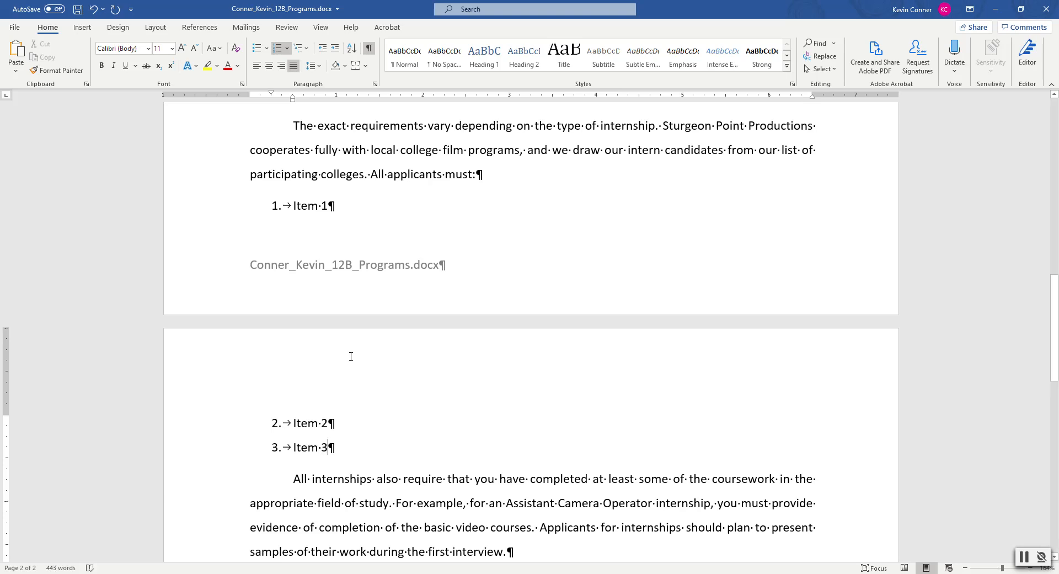
# Examine the available numbering formats for the Item 1 to Item 3 list without changing its format
pyautogui.moveTo(294, 205); pyautogui.dragTo(350, 446)
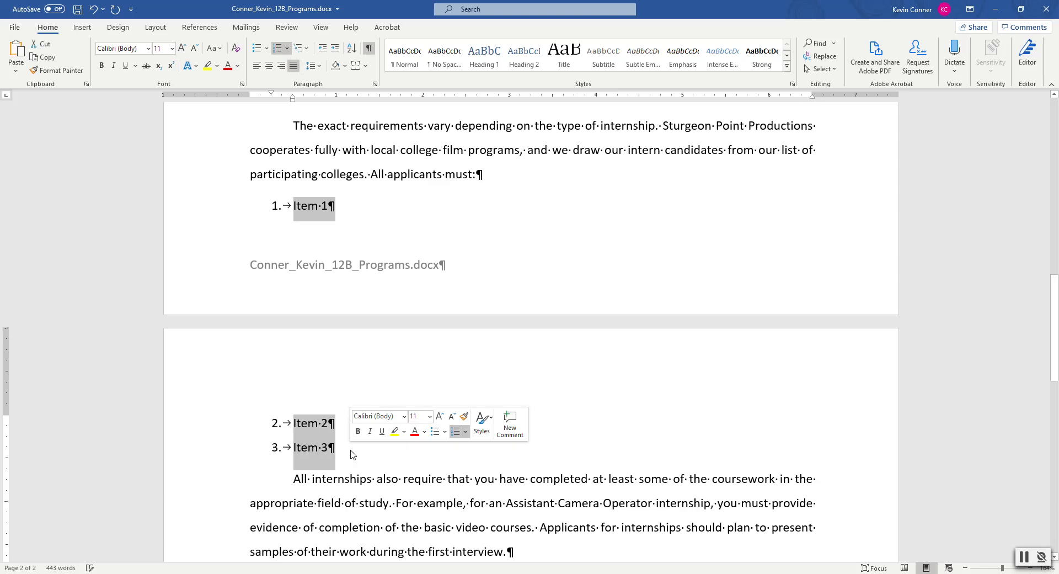
pyautogui.click(1024, 557)
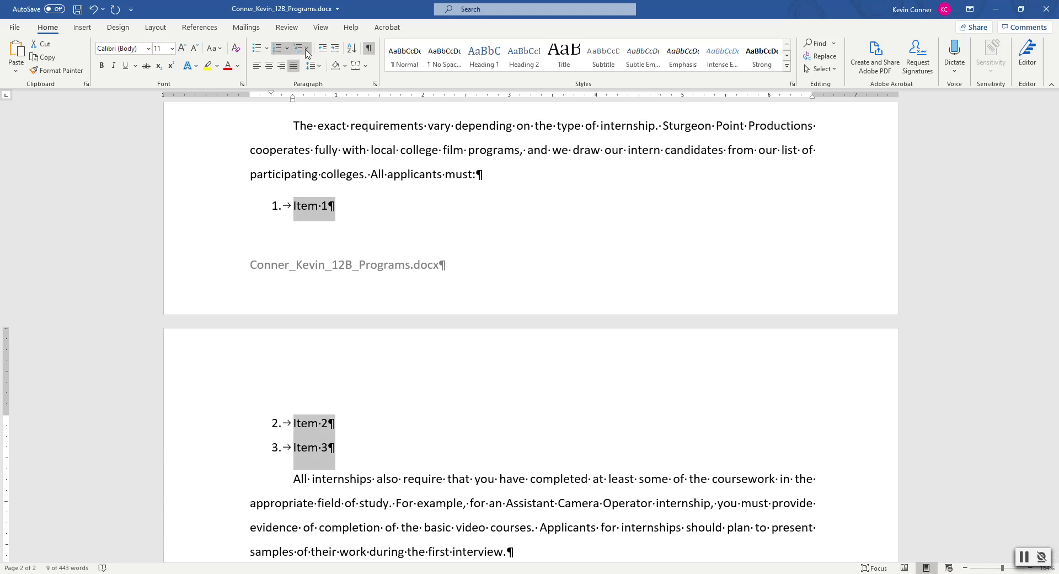
pyautogui.click(287, 50)
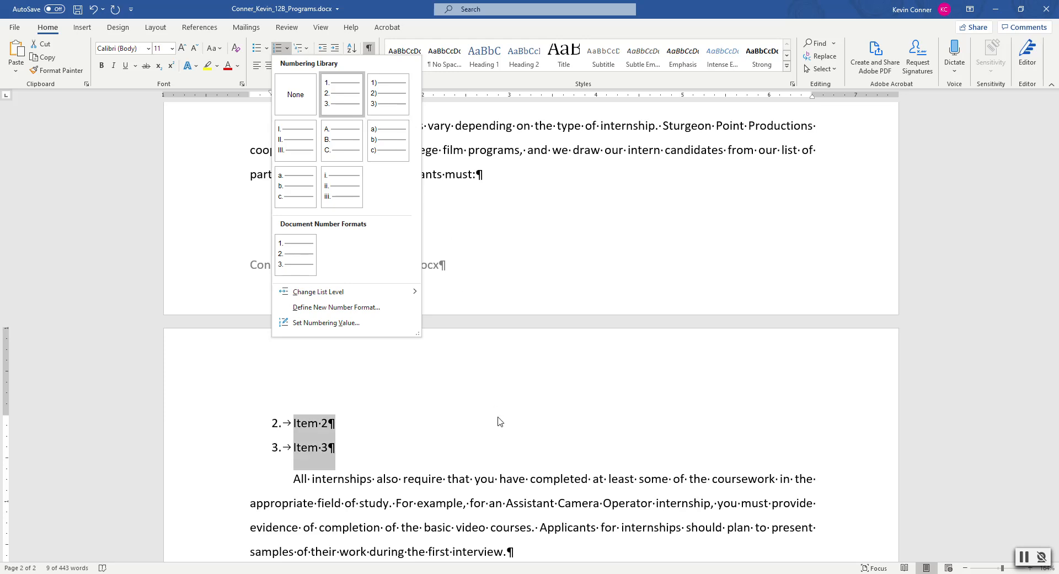
pyautogui.press('Escape')
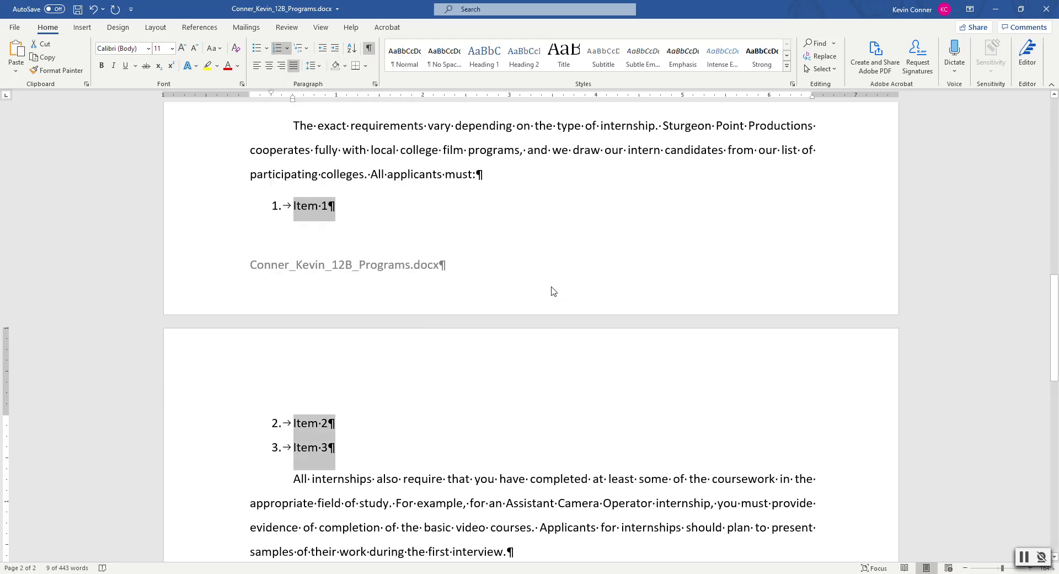
pyautogui.click(795, 552)
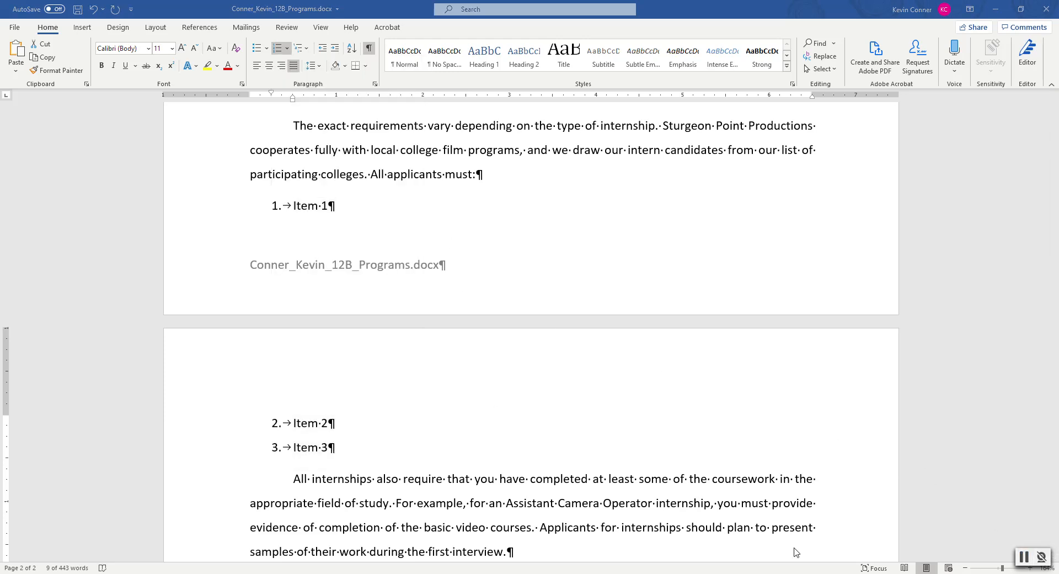
# Switch to Document1 and replace the spaces separating Item 1, Item 2 and Item3 on the first line with single tabs
pyautogui.scroll(-7, 506, 440)
pyautogui.scroll(-3, 506, 440)
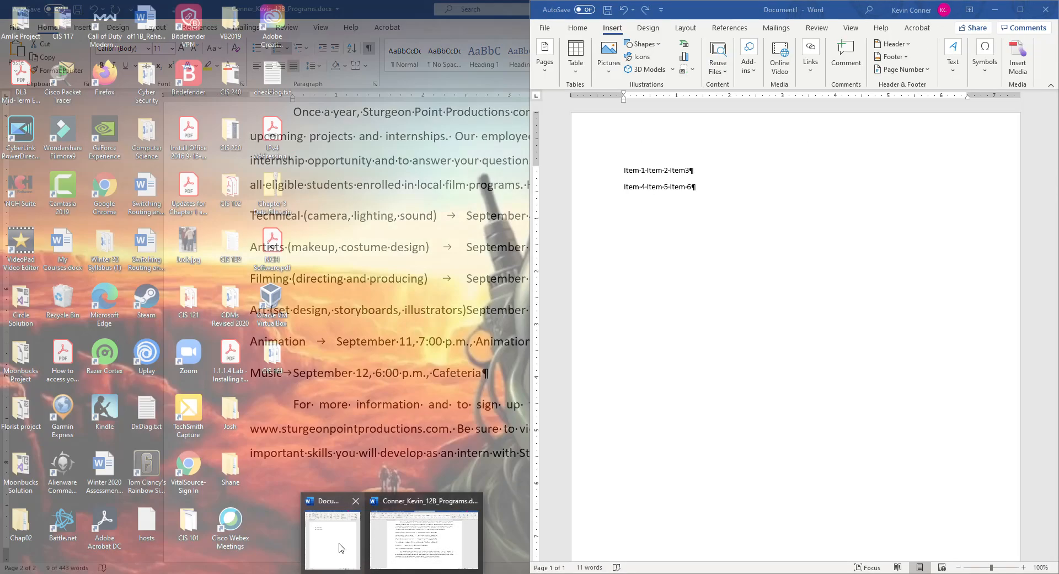
pyautogui.click(342, 543)
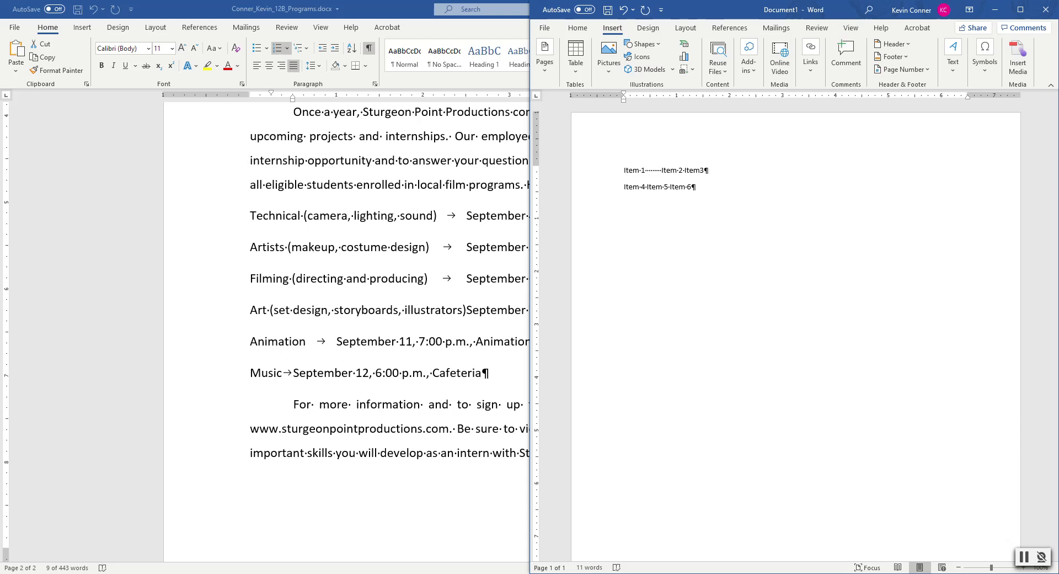
pyautogui.press('BackSpace')
pyautogui.press('BackSpace')
pyautogui.press('BackSpace')
pyautogui.press('BackSpace')
pyautogui.press('BackSpace')
pyautogui.press('BackSpace')
pyautogui.press('BackSpace')
pyautogui.press('BackSpace')
pyautogui.press('Tab')
pyautogui.press('BackSpace')
pyautogui.press('Tab')
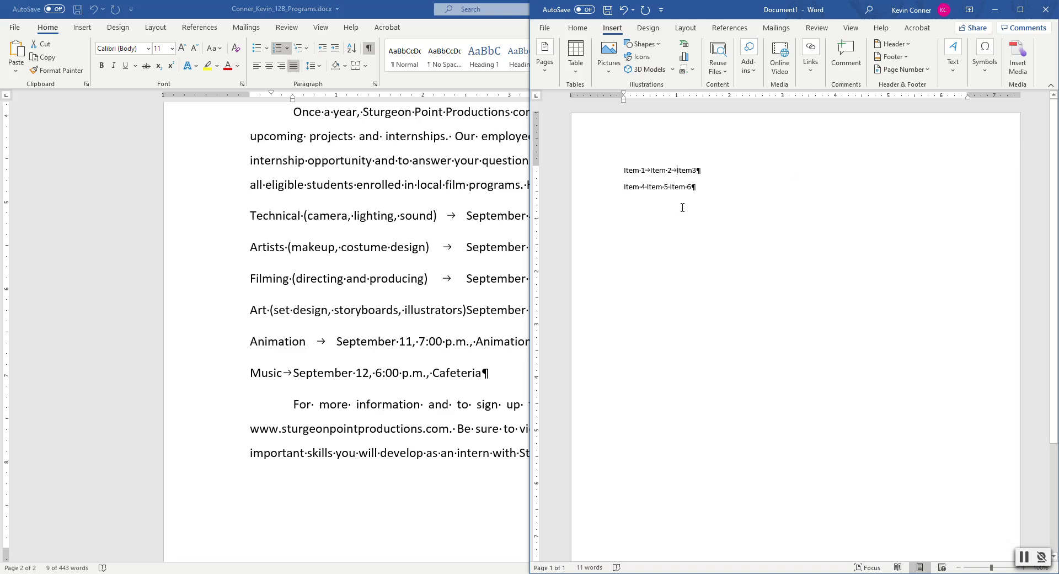
# Replace the spaces separating Item 4, Item 5 and Item 6 on the second line with single tabs
pyautogui.click(647, 188)
pyautogui.press('BackSpace')
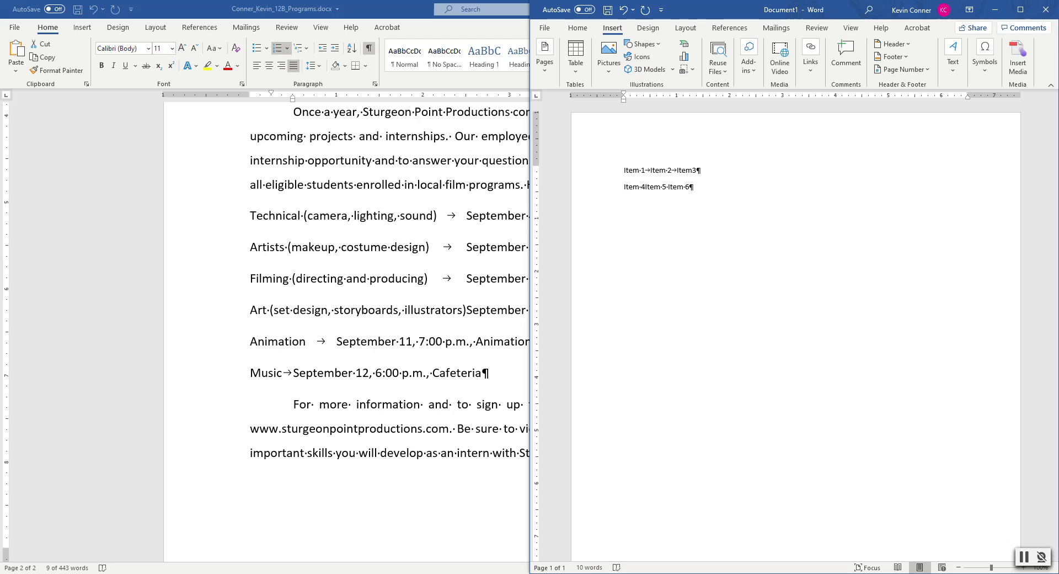
pyautogui.press('Tab')
pyautogui.press('BackSpace')
pyautogui.press('Tab')
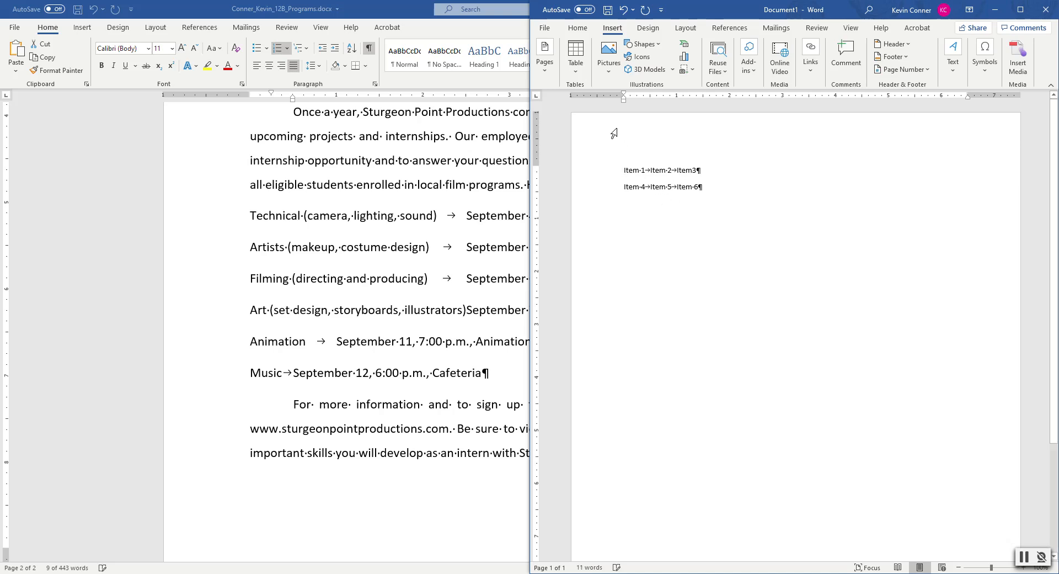
# Insert a new line above the two item lines, enter four tabs on it, and undo the stray "N" in Item 2
pyautogui.press('Return')
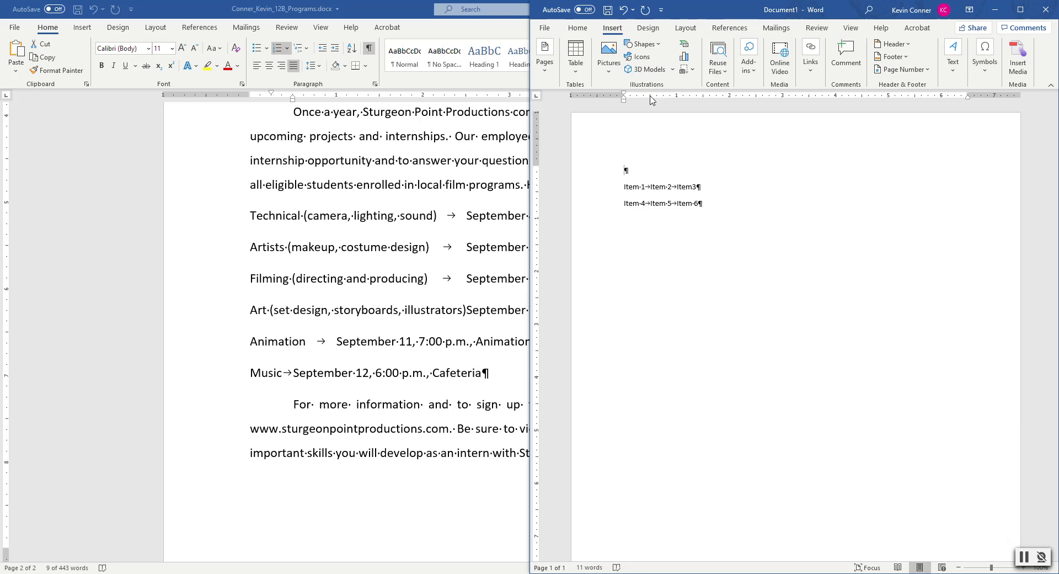
pyautogui.press('Tab')
pyautogui.press('Tab')
pyautogui.press('Tab')
pyautogui.press('Tab')
pyautogui.write('N')
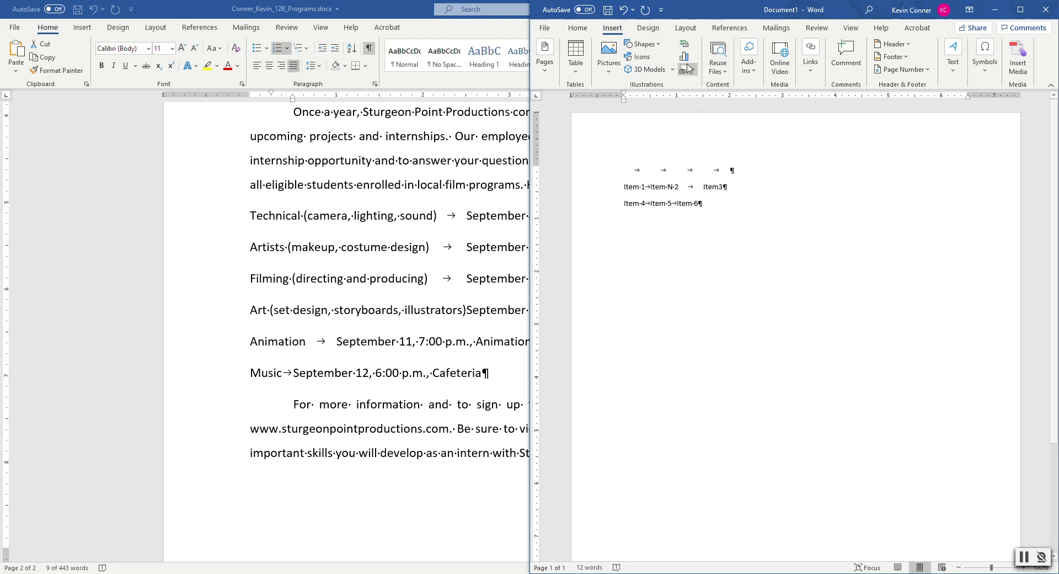
pyautogui.click(622, 12)
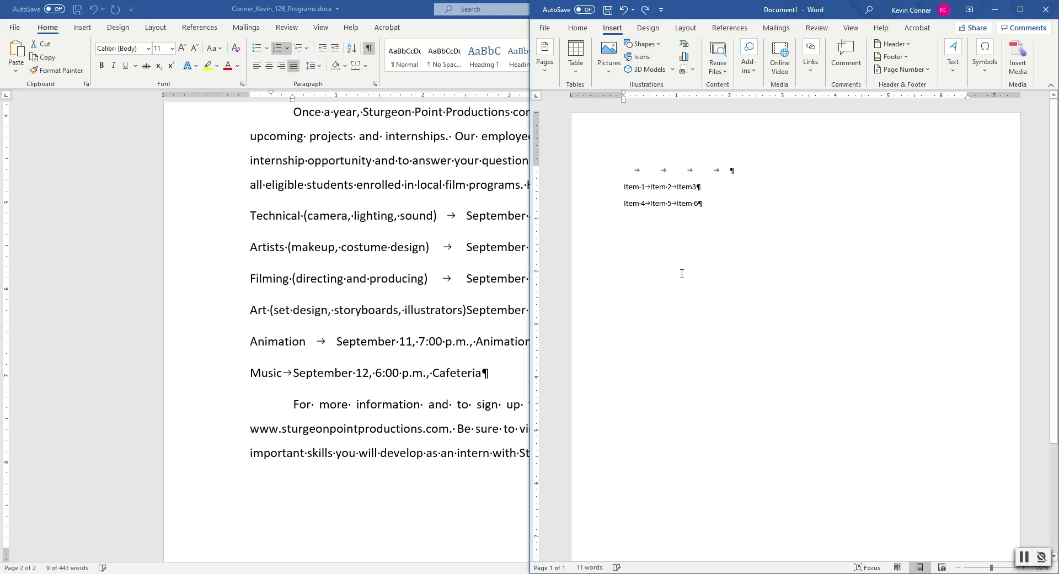
# Set a left tab stop at about 1.1 inches on the ruler for both item lines and cycle through the tab alignment types
pyautogui.moveTo(622, 186); pyautogui.dragTo(708, 214)
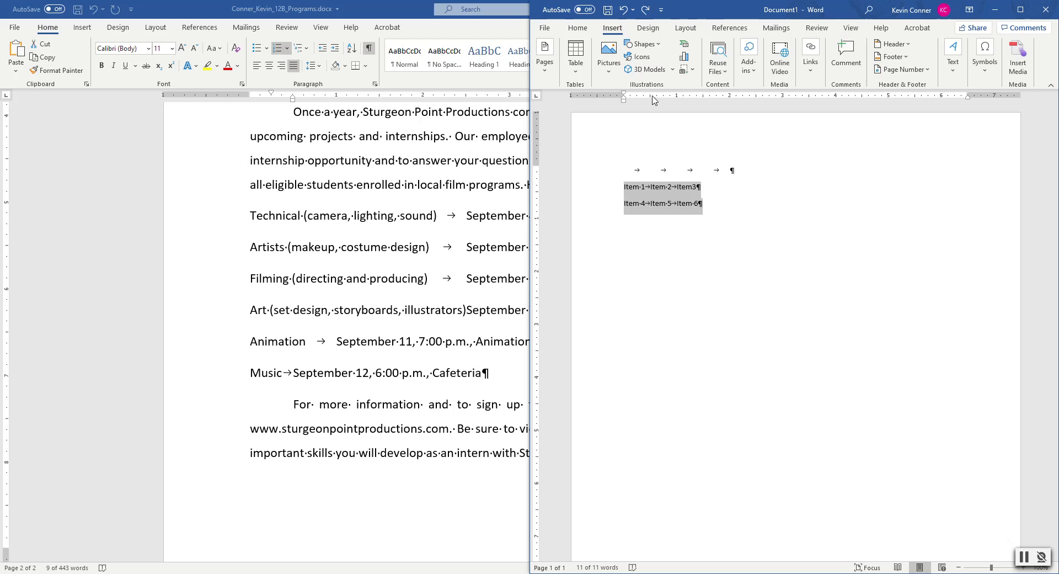
pyautogui.click(684, 97)
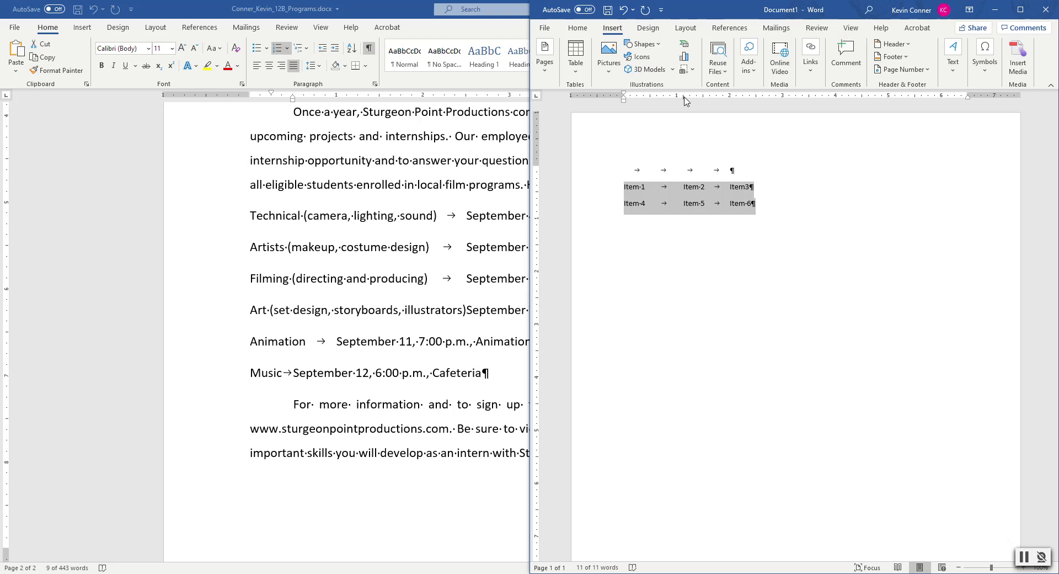
pyautogui.click(536, 97)
pyautogui.click(537, 97)
pyautogui.click(537, 97)
pyautogui.click(536, 97)
pyautogui.click(831, 241)
# Try a second left tab stop at 4 inches for both item lines, shifting it to about 3 inches before removing it
pyautogui.moveTo(621, 188); pyautogui.dragTo(755, 205)
pyautogui.click(836, 97)
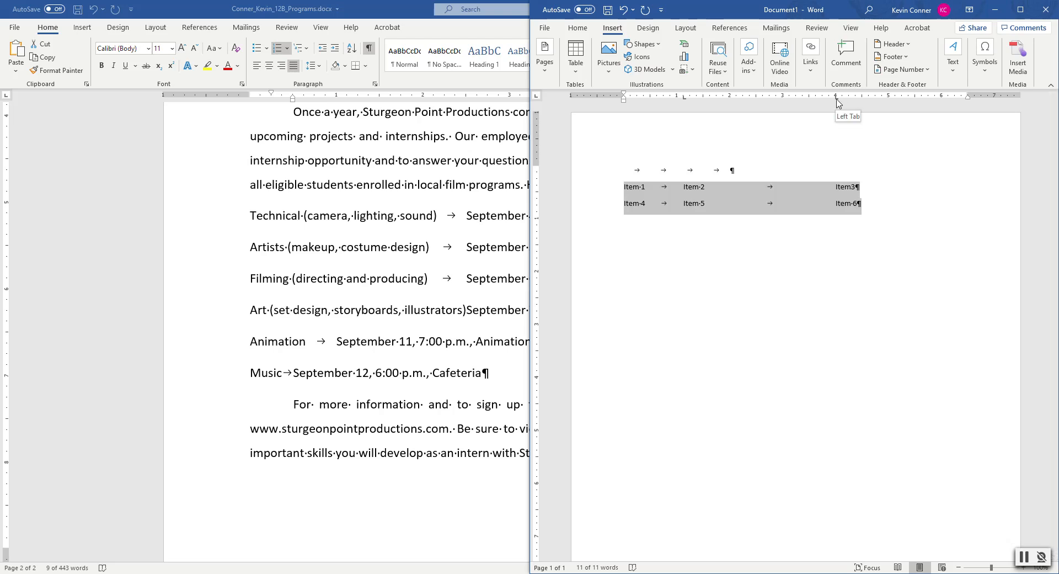
pyautogui.moveTo(836, 100); pyautogui.dragTo(774, 101)
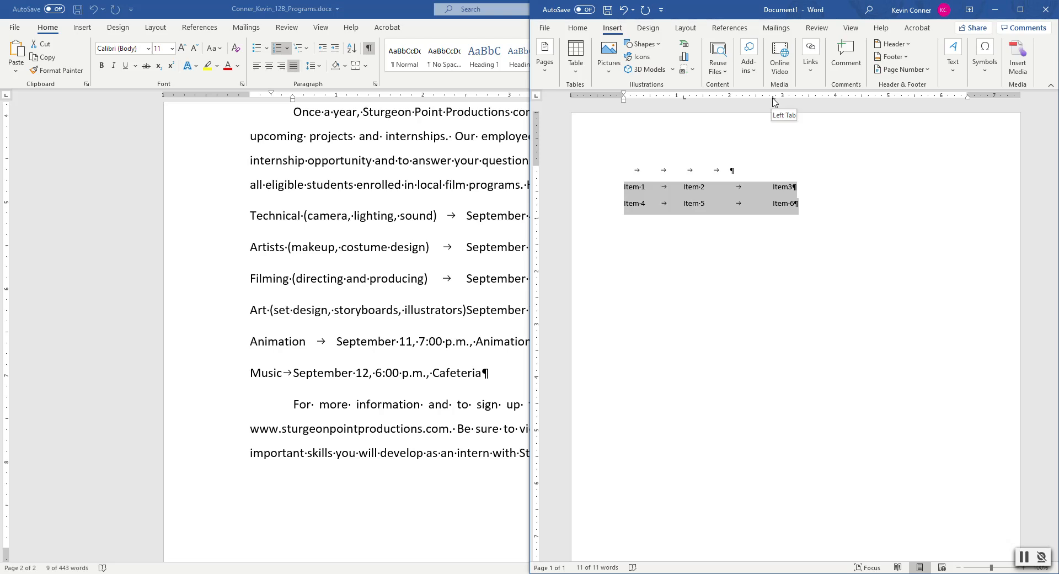
pyautogui.moveTo(773, 100); pyautogui.dragTo(781, 100)
pyautogui.moveTo(1014, 221); pyautogui.dragTo(1054, 218)
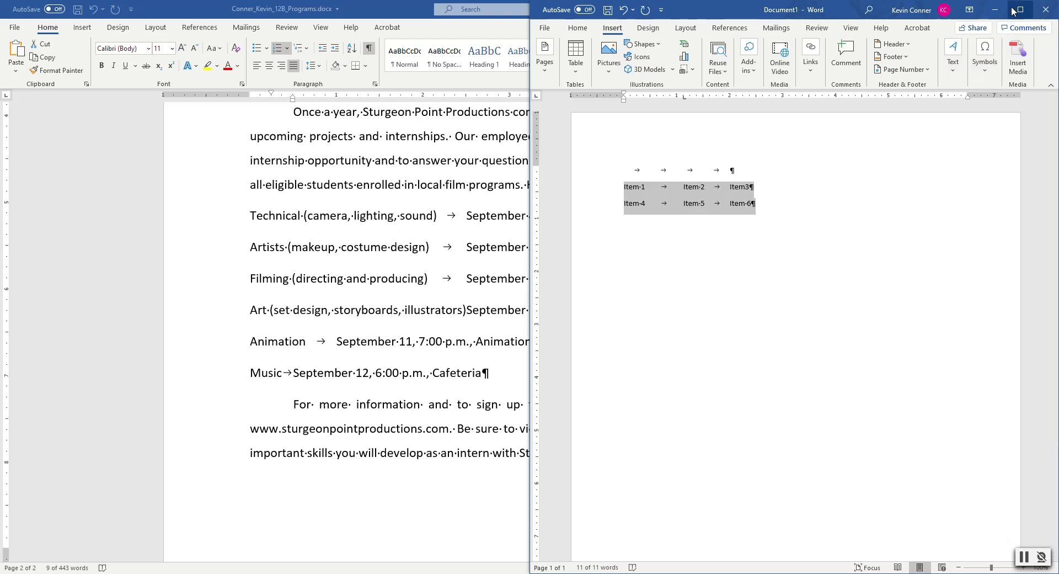
# Switch back to the Programs document and set a left tab stop at 6 inches for the six September meeting lines
pyautogui.click(217, 269)
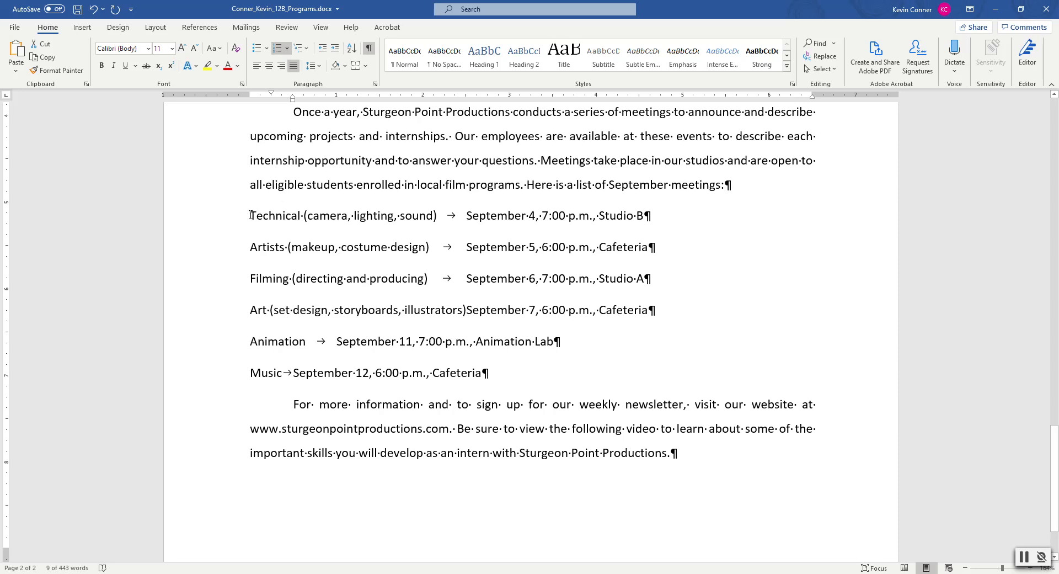
pyautogui.moveTo(251, 215); pyautogui.dragTo(494, 377)
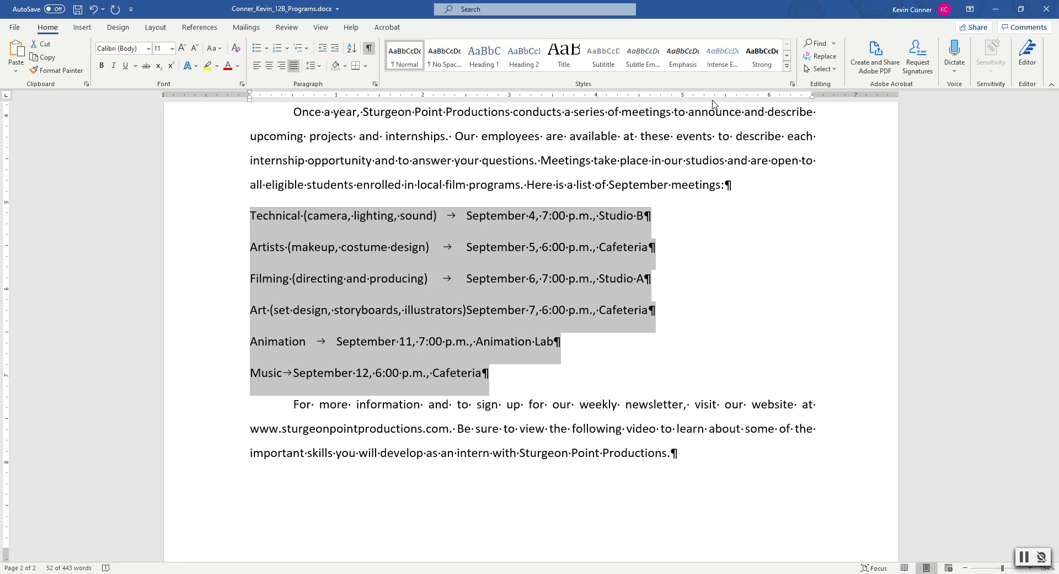
pyautogui.click(769, 97)
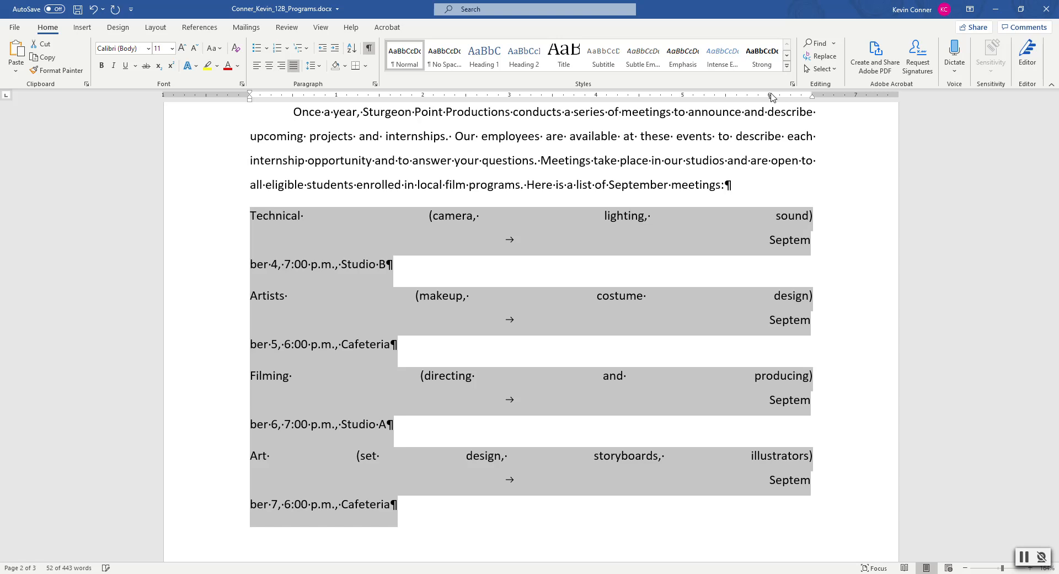
pyautogui.click(785, 140)
pyautogui.doubleClick(770, 98)
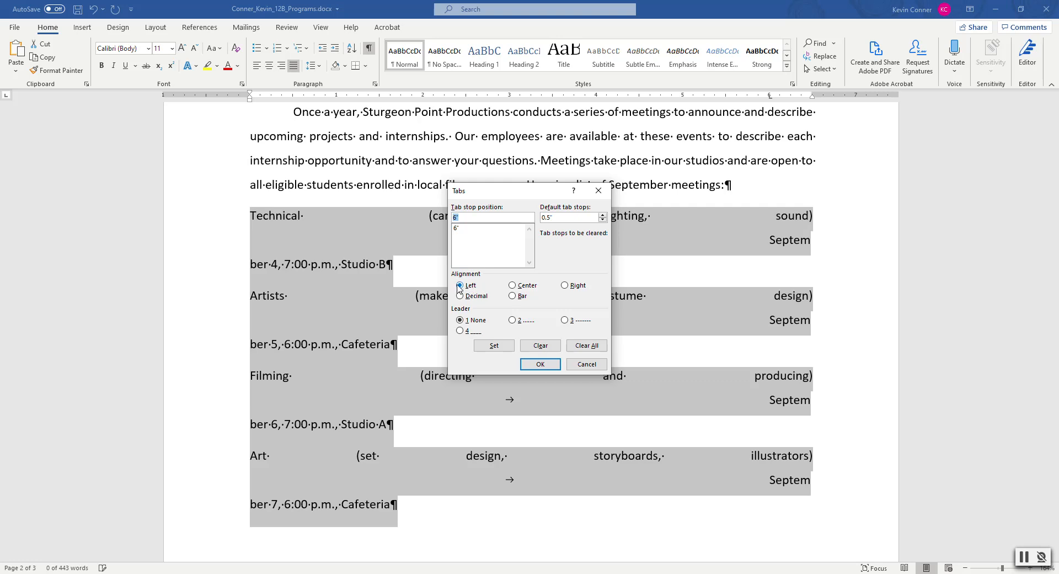
pyautogui.click(565, 286)
pyautogui.click(512, 322)
pyautogui.click(586, 364)
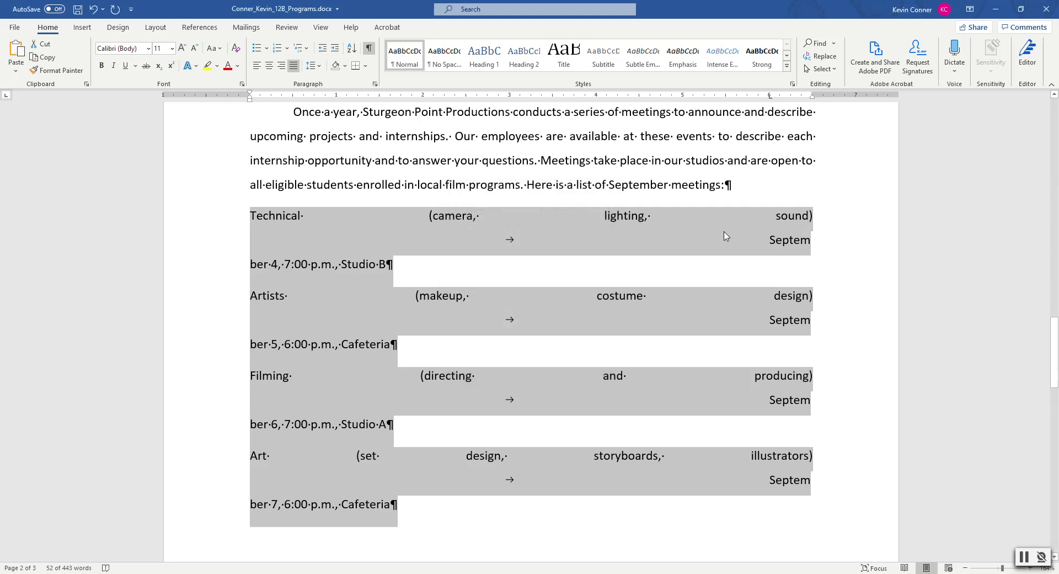
# Change the meeting lines' 6-inch tab stop to right alignment with dot leader style 2
pyautogui.click(376, 86)
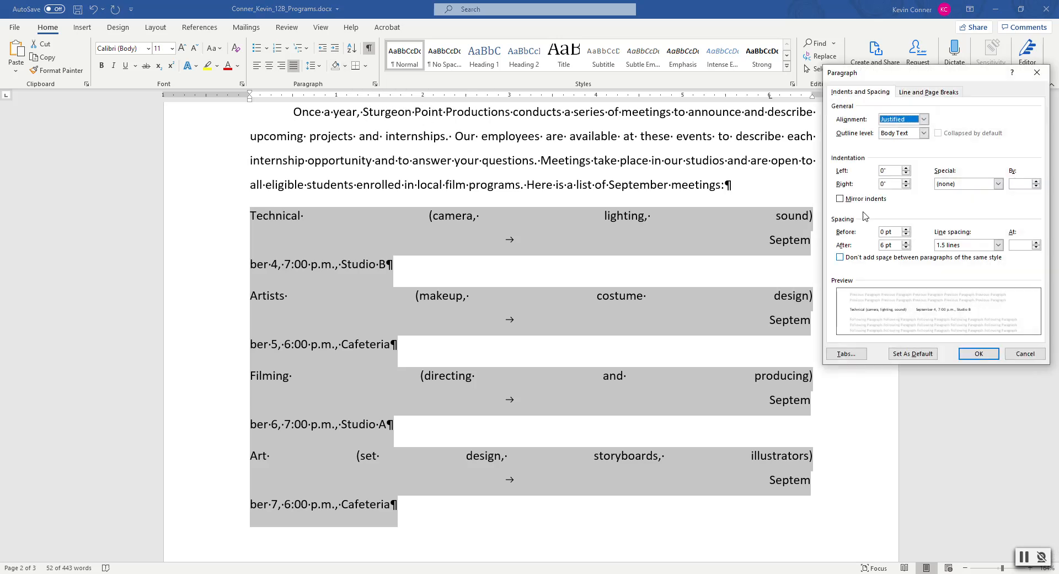
pyautogui.click(846, 354)
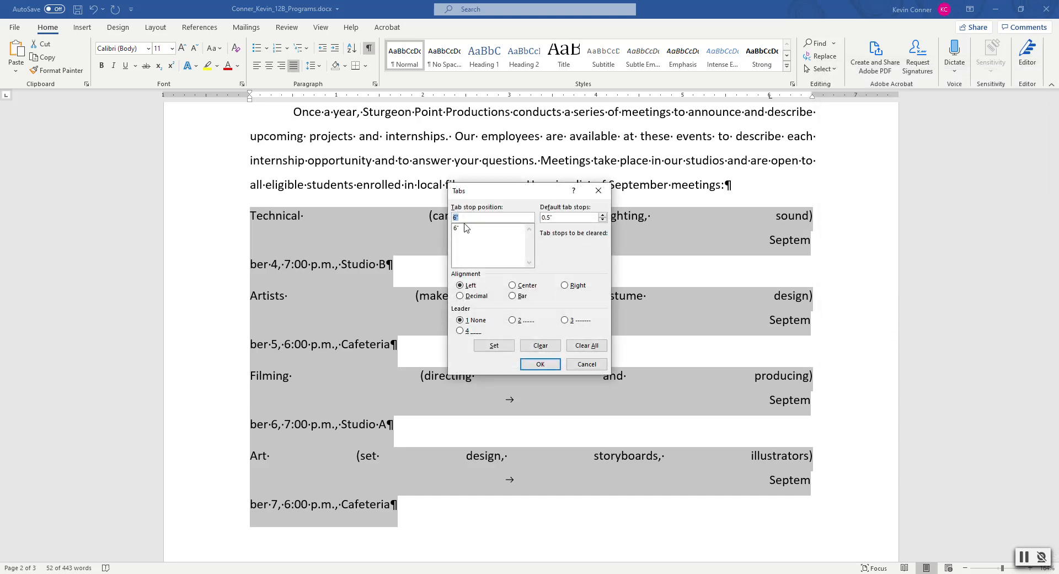
pyautogui.click(456, 227)
pyautogui.click(455, 228)
pyautogui.click(563, 286)
pyautogui.click(513, 321)
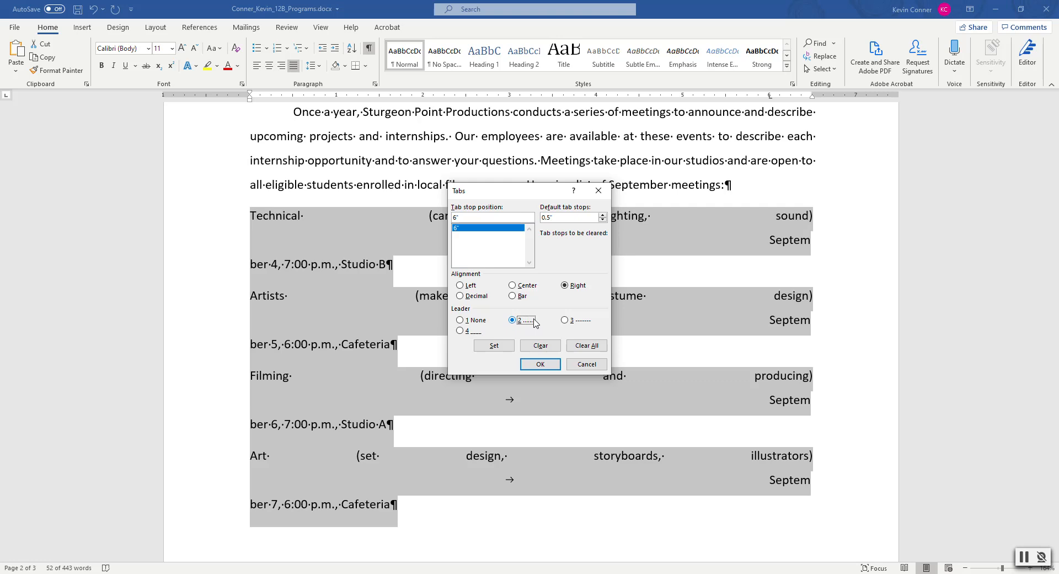
pyautogui.click(494, 348)
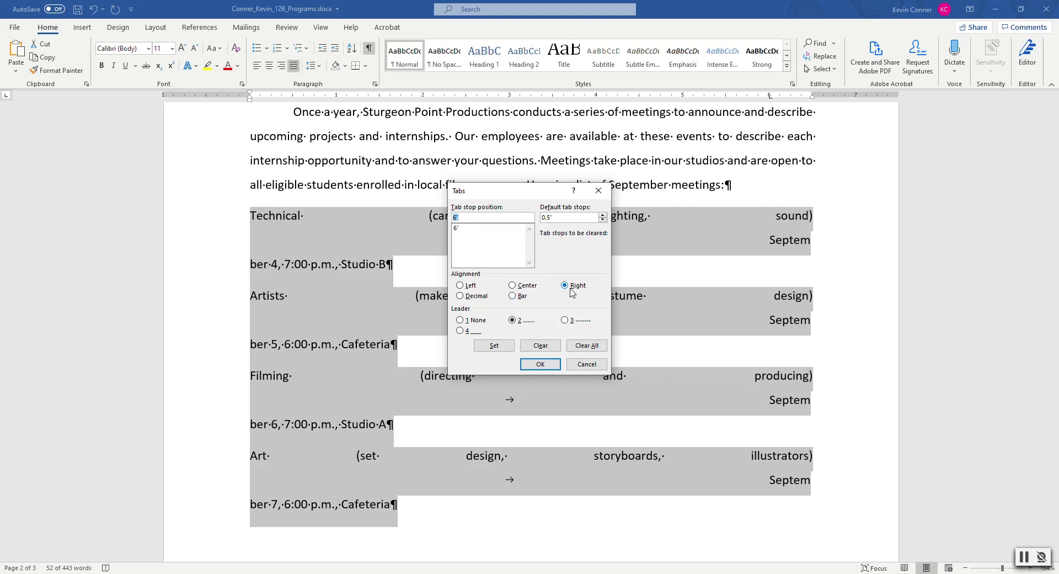
pyautogui.click(540, 365)
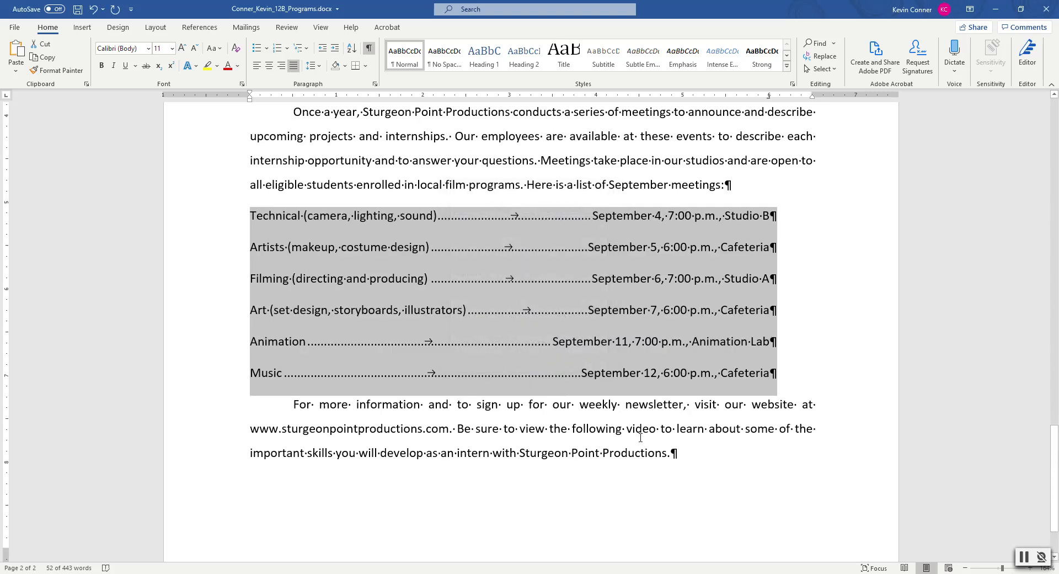
# Return to the top of the document, show it beside the textbook, and read Activity 12.27 on inserting a SmartArt graphic
pyautogui.hotkey('ctrl', 'Home')
pyautogui.doubleClick(677, 9)
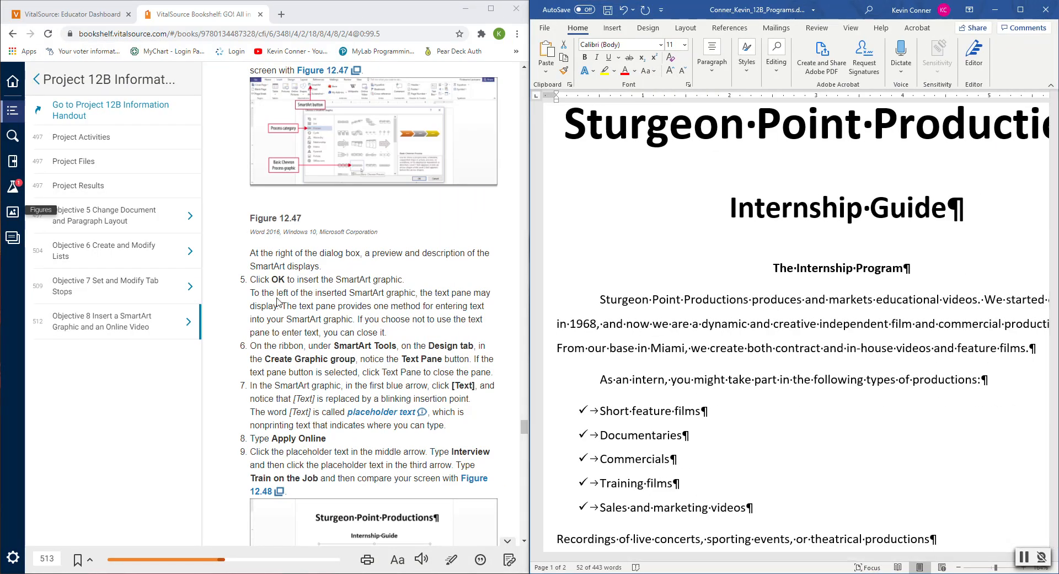
pyautogui.scroll(4, 314, 263)
pyautogui.scroll(5, 315, 264)
pyautogui.scroll(-6, 411, 301)
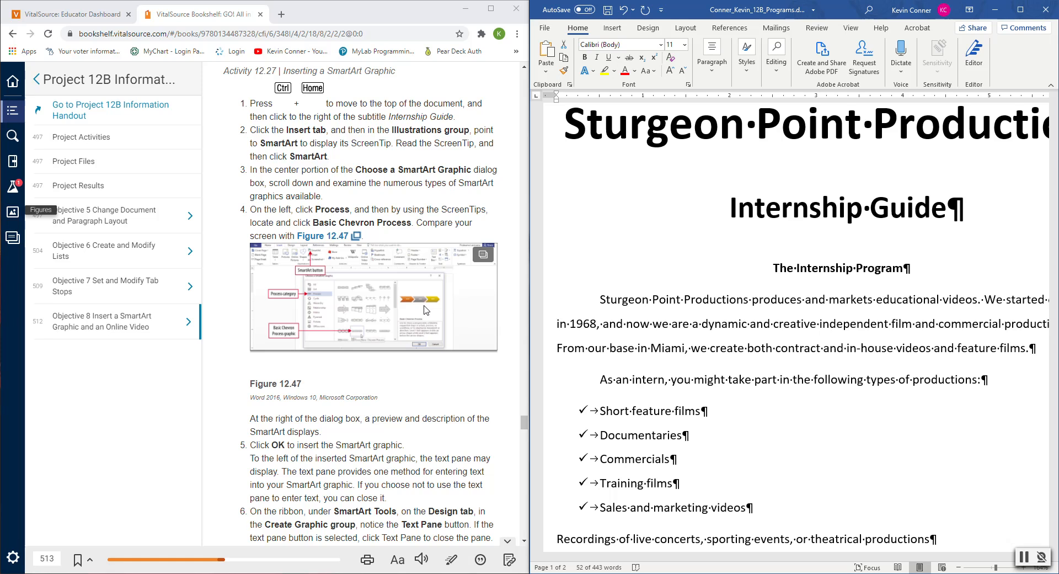
pyautogui.scroll(3, 426, 310)
pyautogui.scroll(-6, 429, 322)
pyautogui.scroll(4, 430, 330)
pyautogui.scroll(-8, 380, 324)
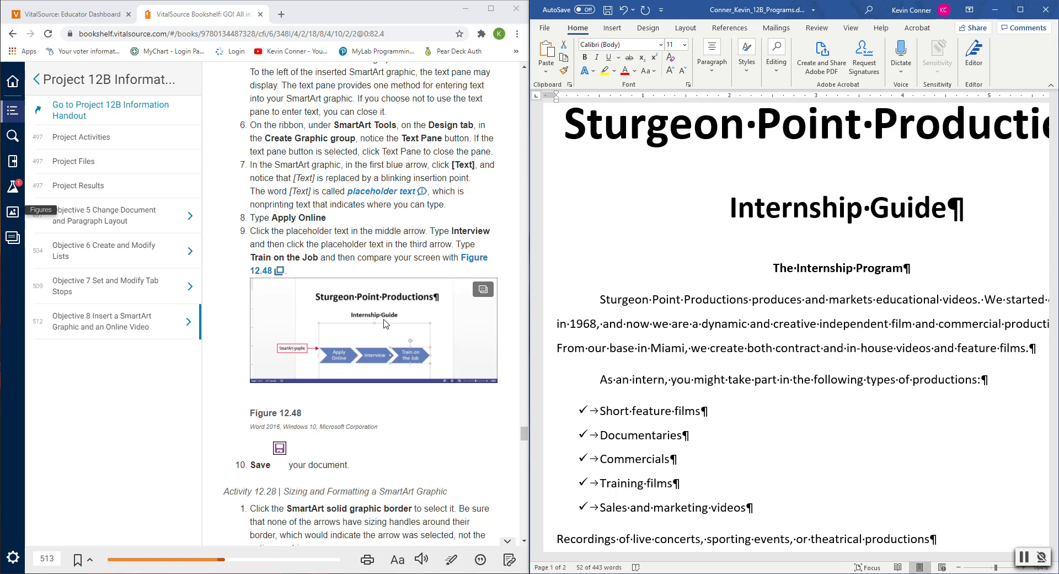
pyautogui.scroll(1, 384, 325)
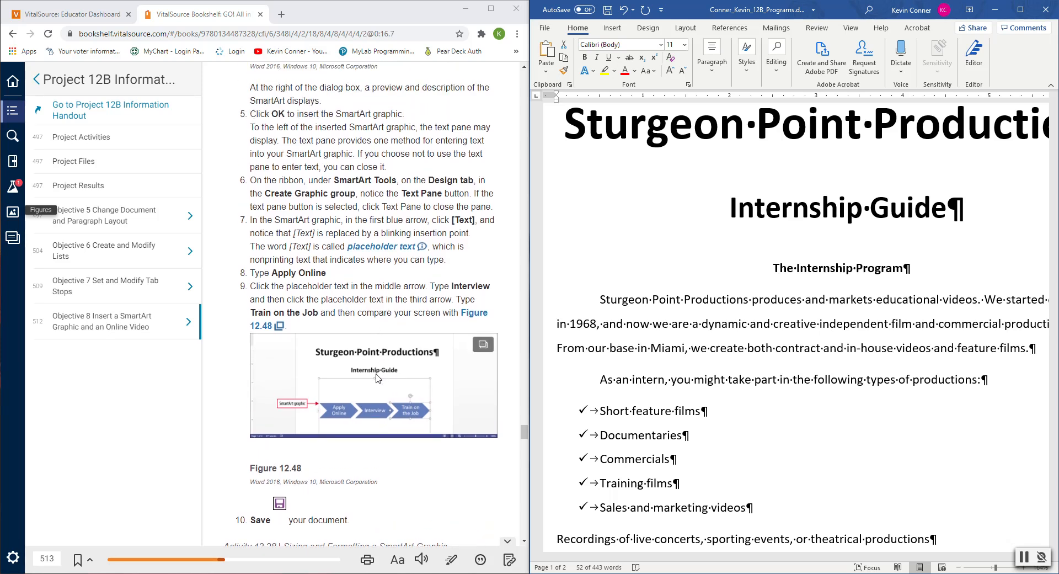
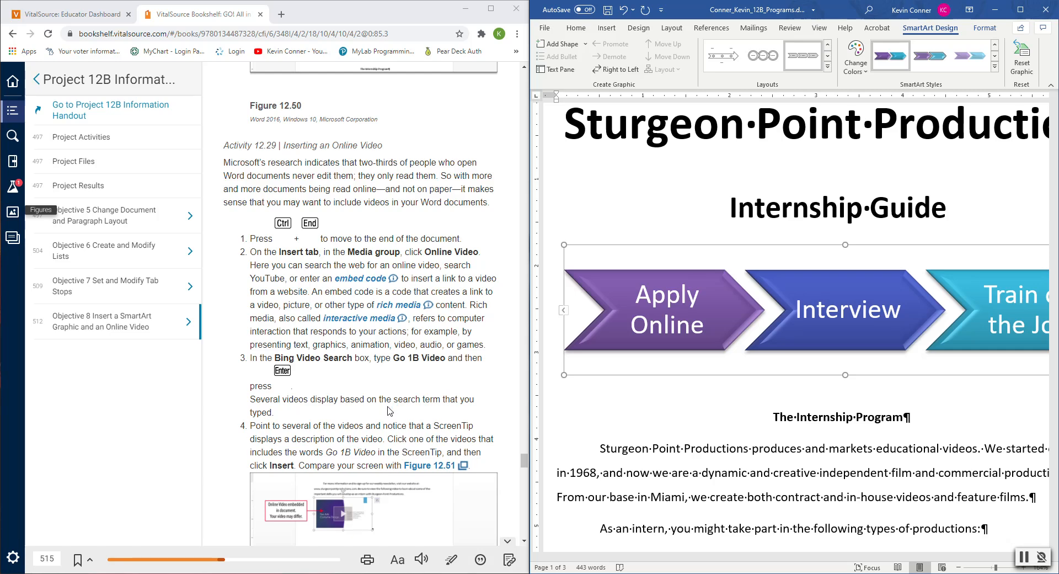
# Add a blank paragraph after the last paragraph on page 3 and remove its first-line indent
pyautogui.scroll(-5, 758, 398)
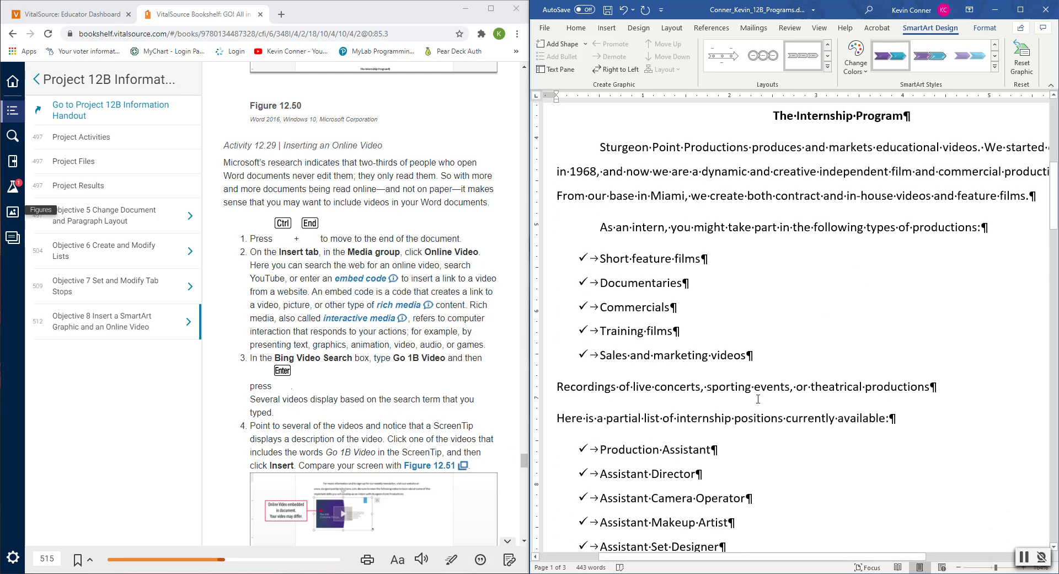
pyautogui.scroll(-15, 758, 399)
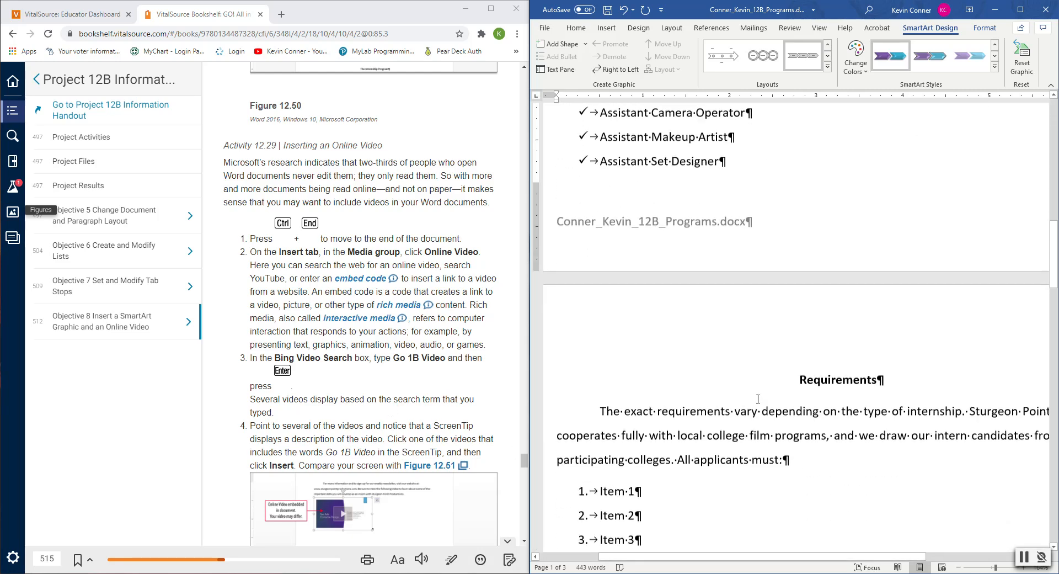
pyautogui.scroll(-12, 758, 398)
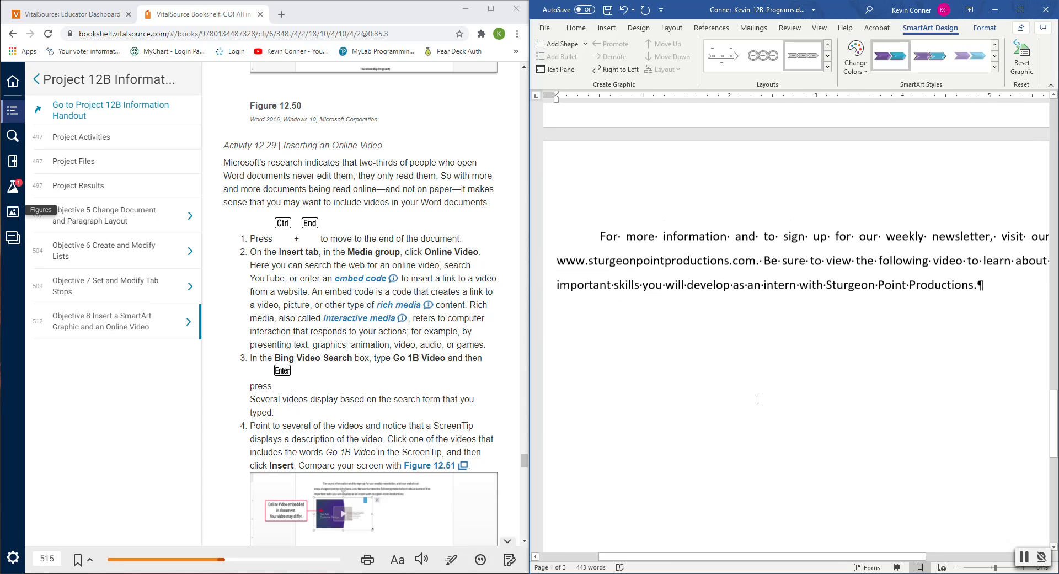
pyautogui.click(988, 272)
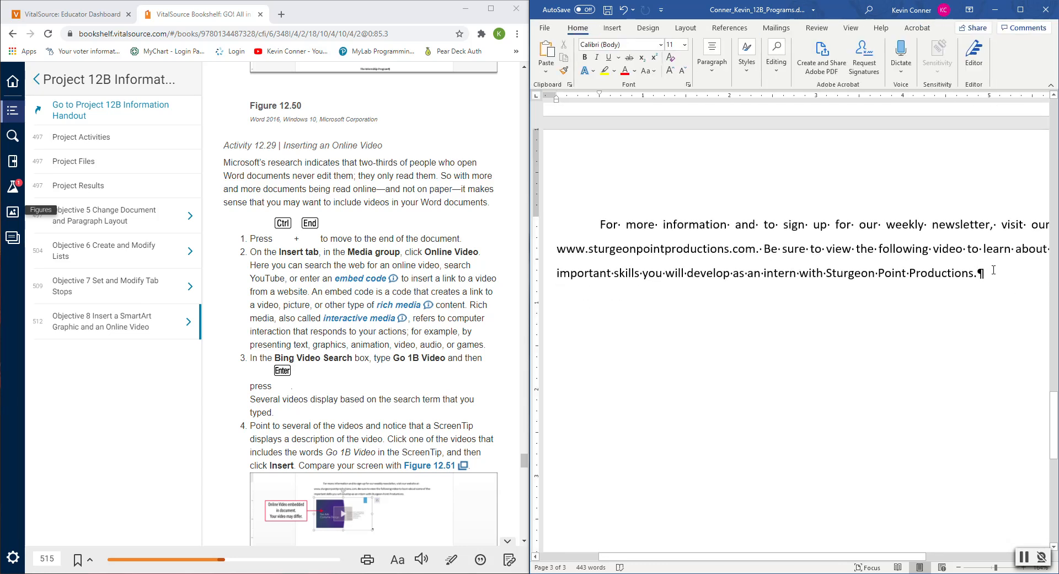
pyautogui.click(601, 304)
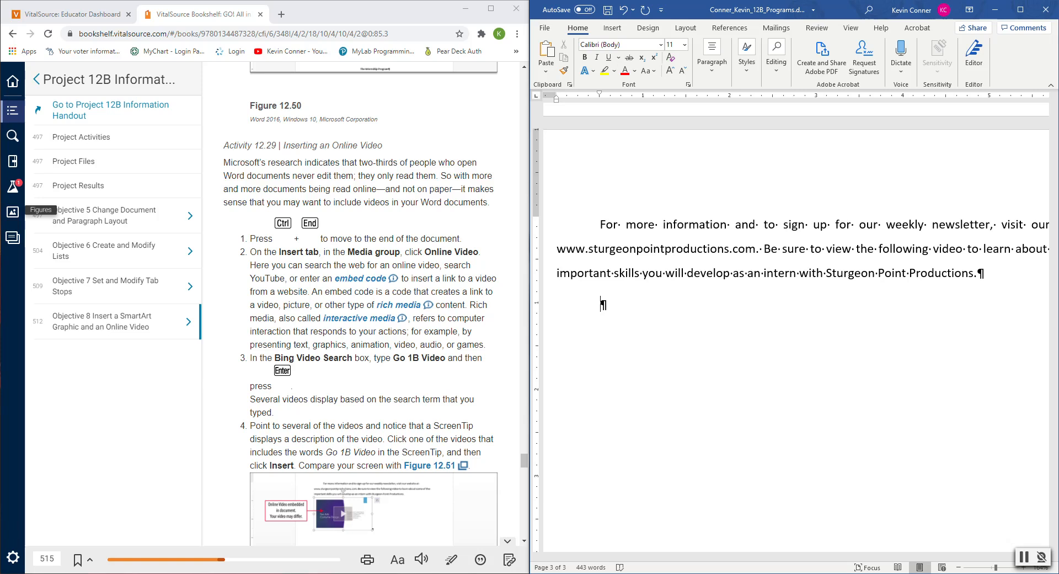
pyautogui.scroll(-3, 882, 331)
pyautogui.scroll(3, 776, 409)
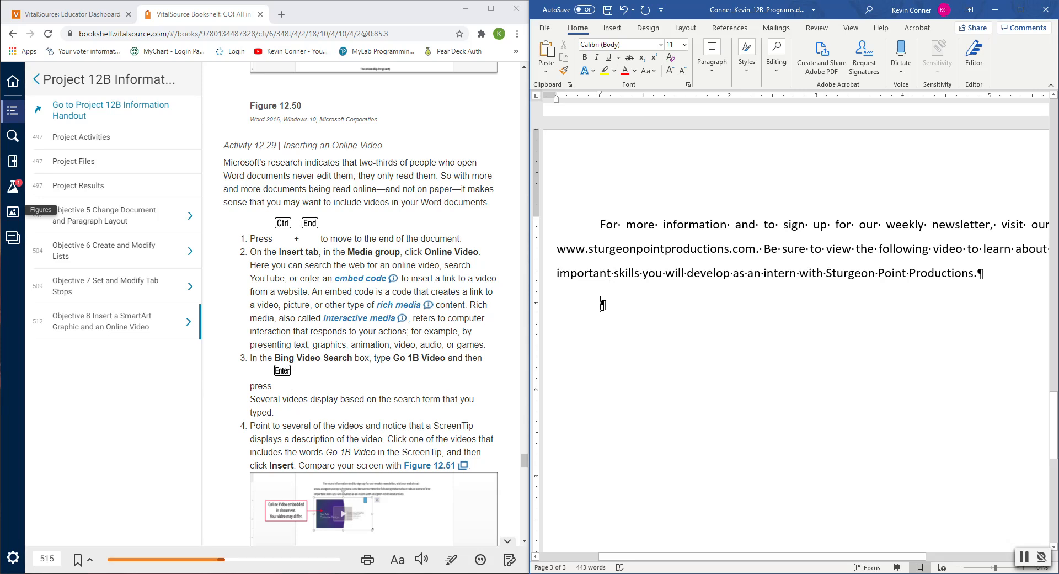
pyautogui.moveTo(599, 94); pyautogui.dragTo(558, 103)
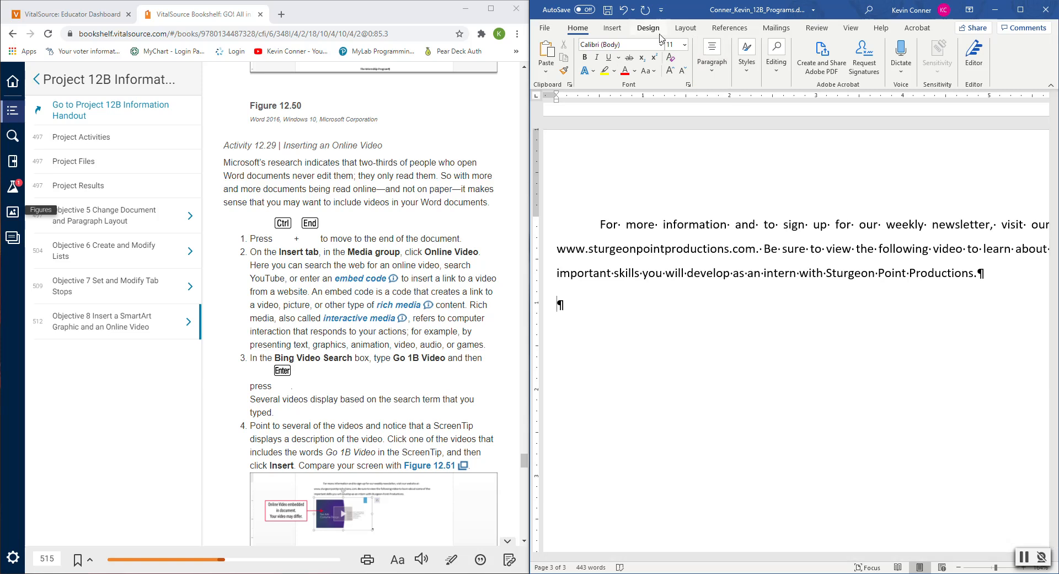
# Start inserting an online video in the blank paragraph and copy the search phrase "Go 1B Video" from the textbook
pyautogui.click(616, 30)
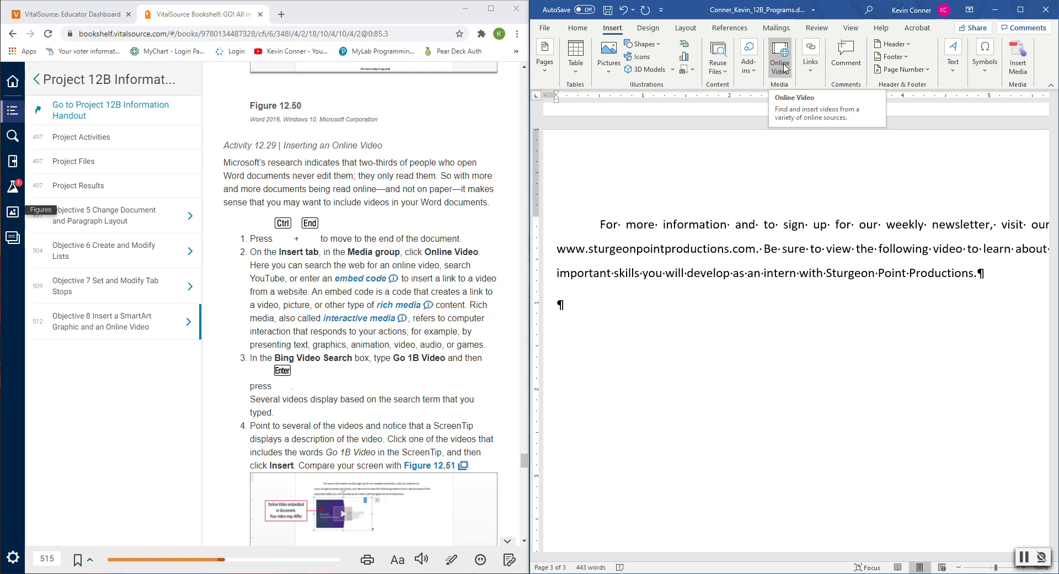
pyautogui.click(784, 68)
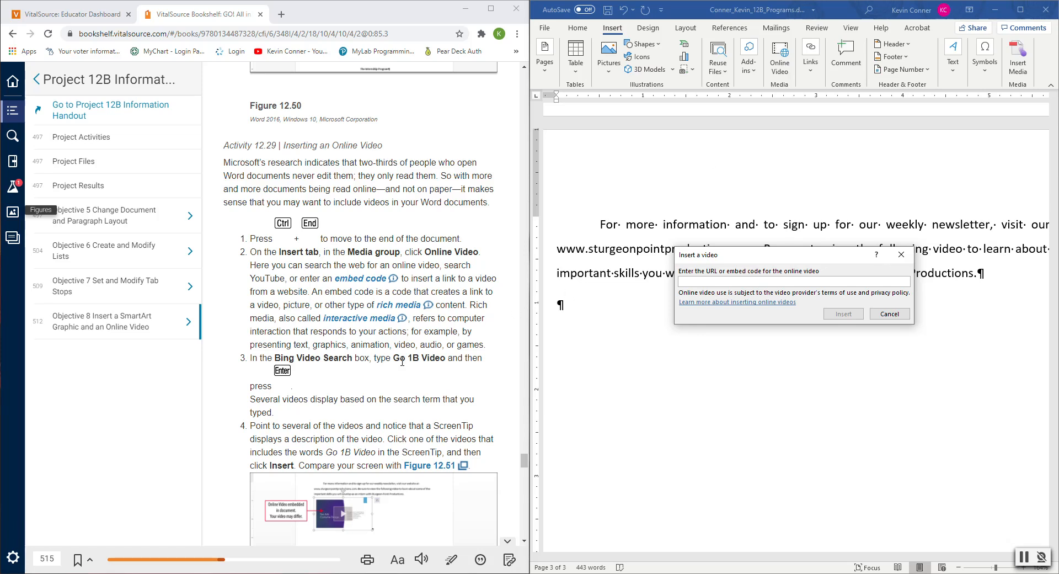
pyautogui.moveTo(393, 358); pyautogui.dragTo(446, 369)
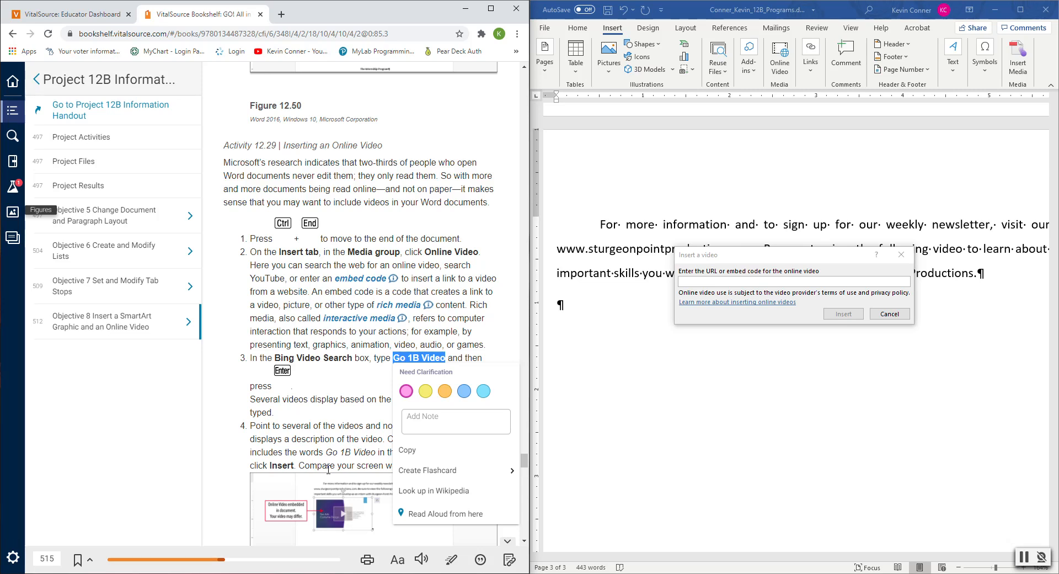
pyautogui.click(408, 451)
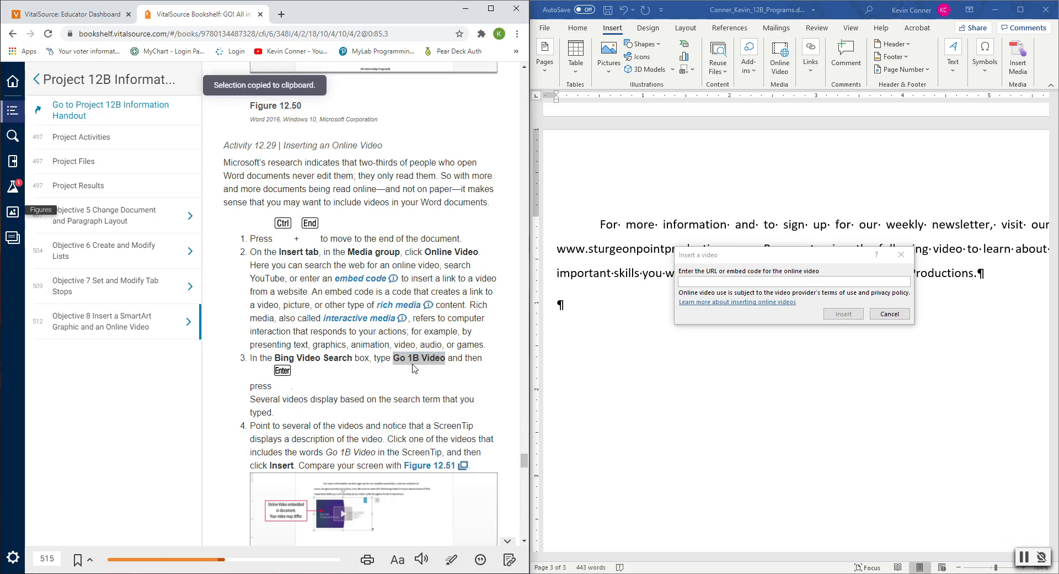
# Open YouTube in a new browser tab and search for the copied phrase "Go 1B Video"
pyautogui.click(282, 14)
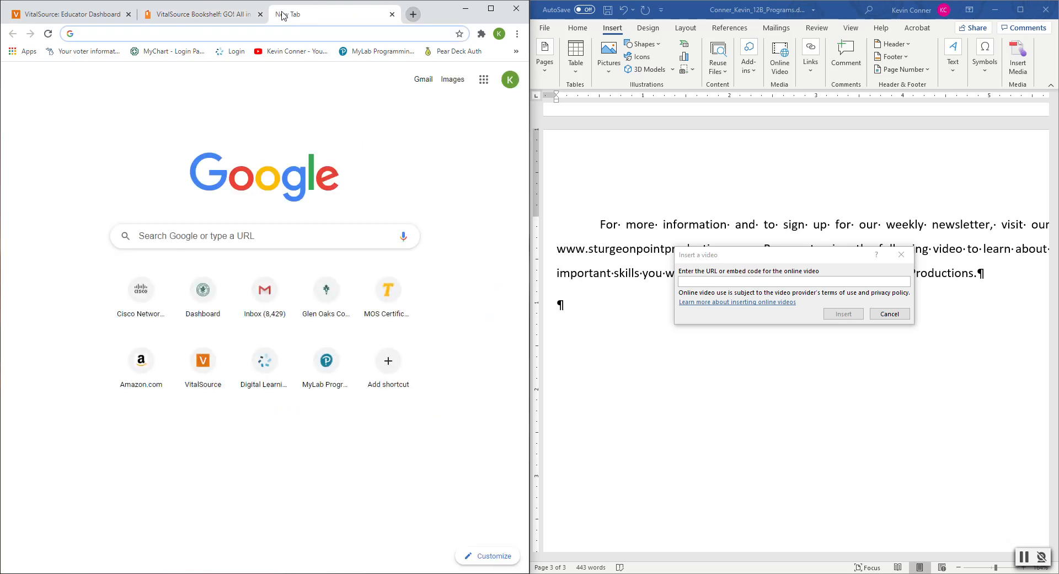
pyautogui.write('yout')
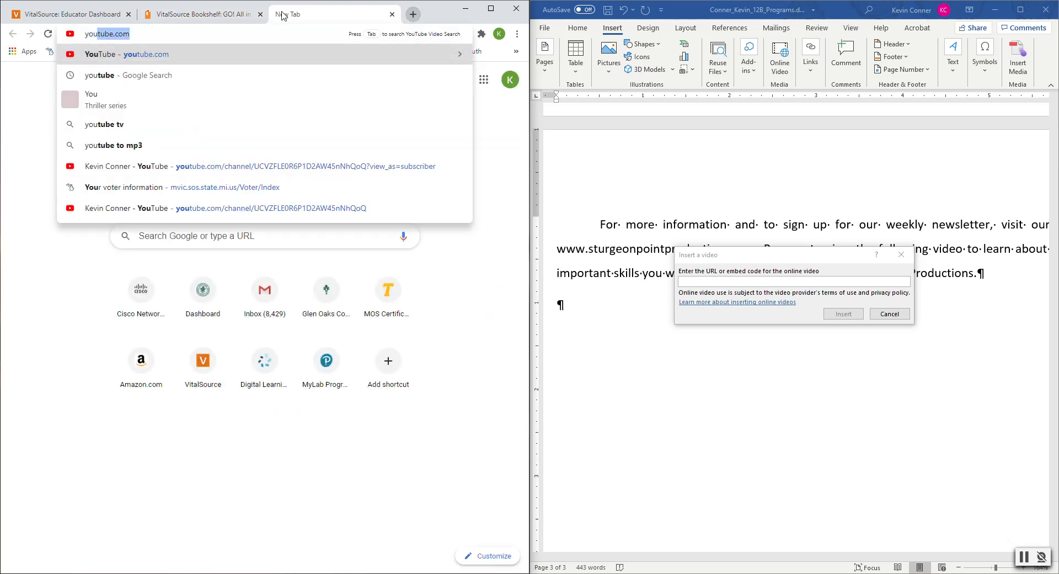
pyautogui.write('ube.com')
pyautogui.press('Return')
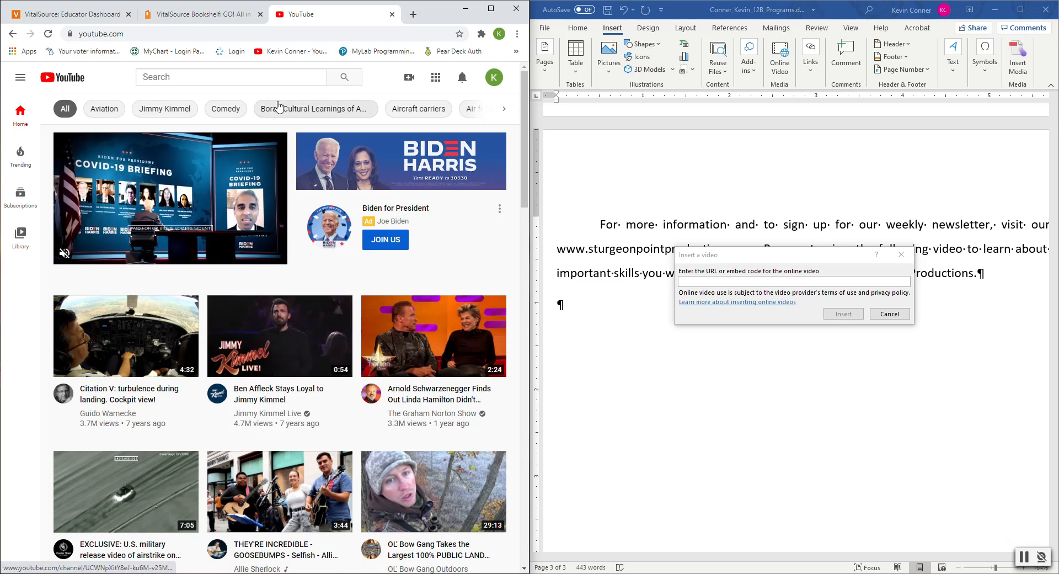
pyautogui.click(210, 76)
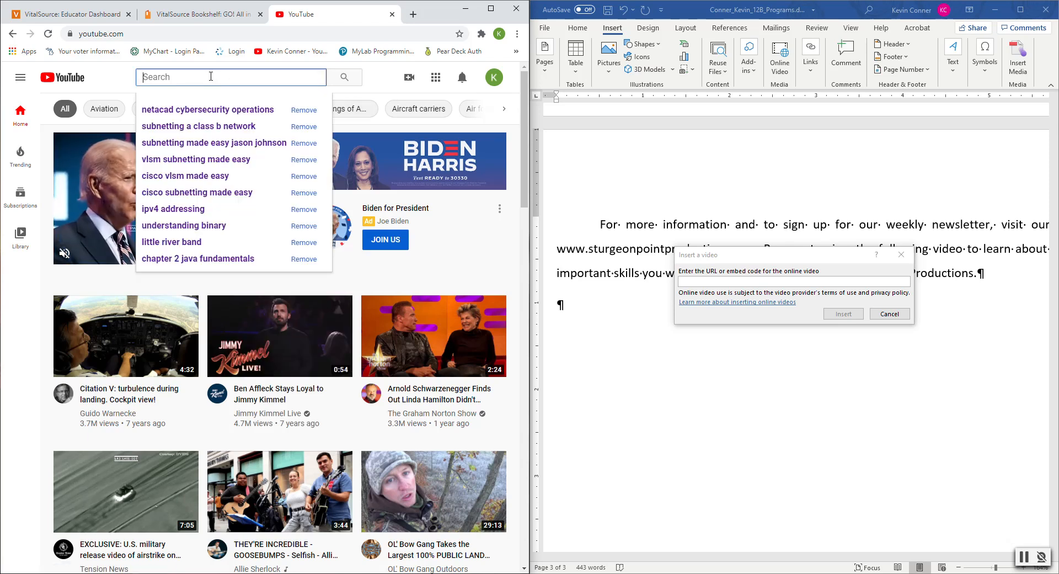
pyautogui.hotkey('ctrl', 'v')
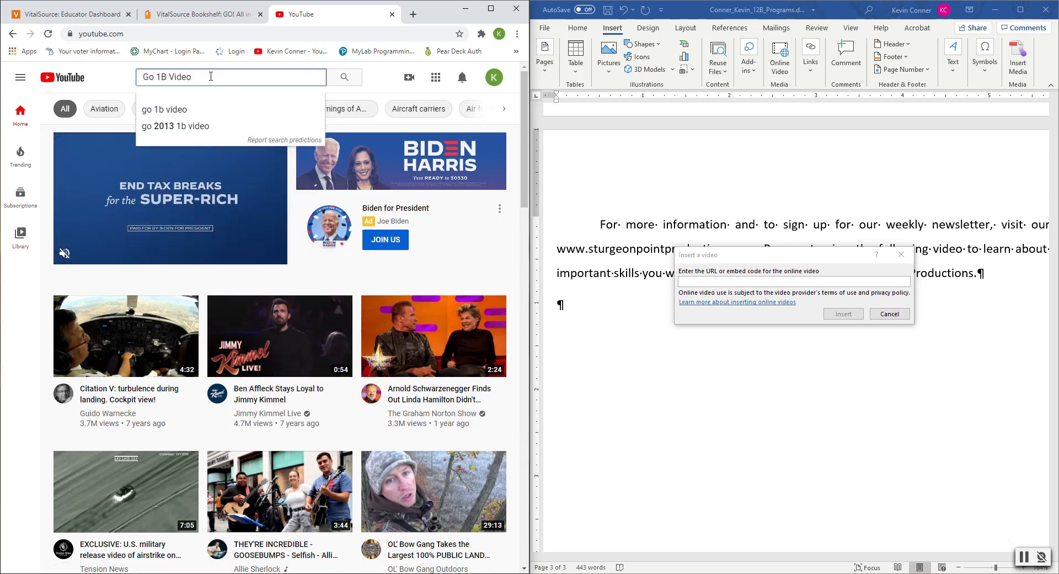
pyautogui.click(346, 78)
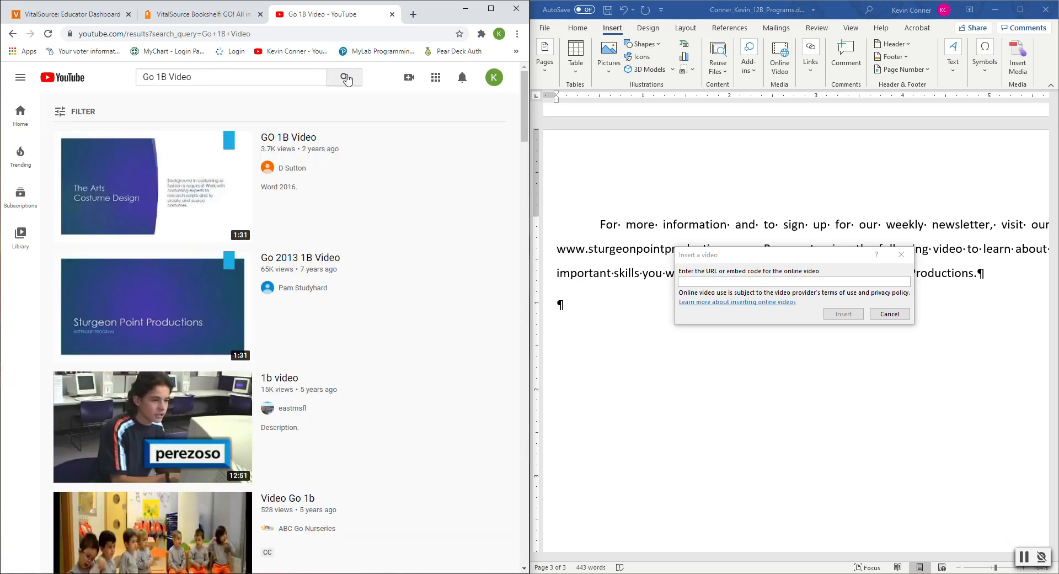
# Open the "GO 1B Video" search result, pause playback and copy its share link
pyautogui.moveTo(290, 165)
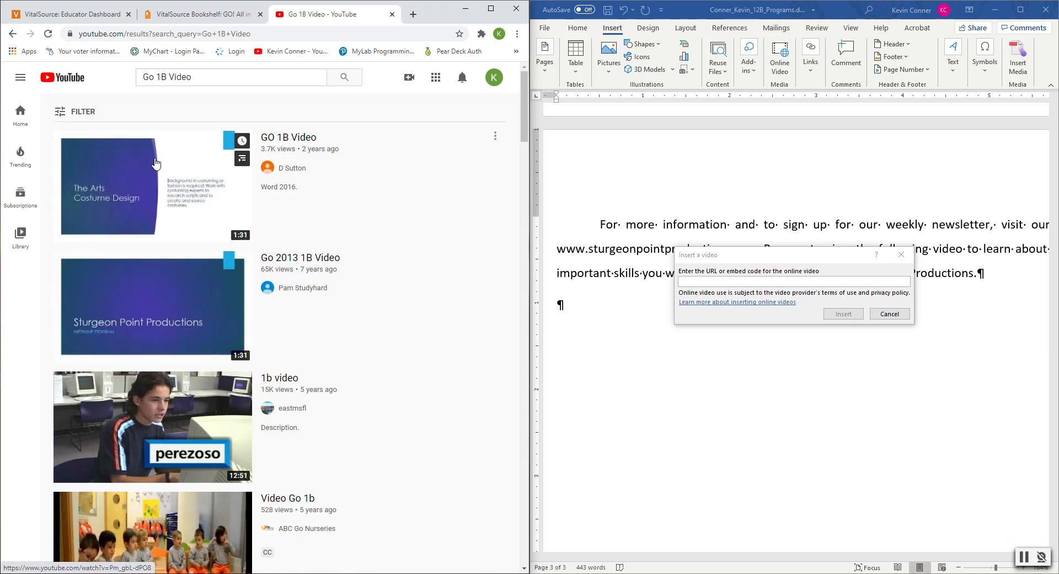
pyautogui.click(495, 138)
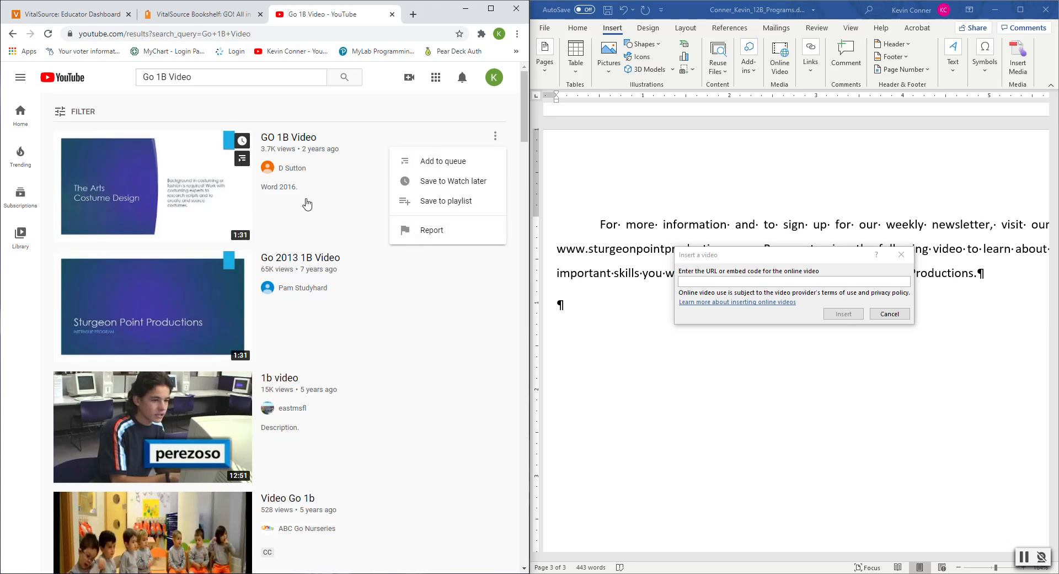
pyautogui.click(188, 182)
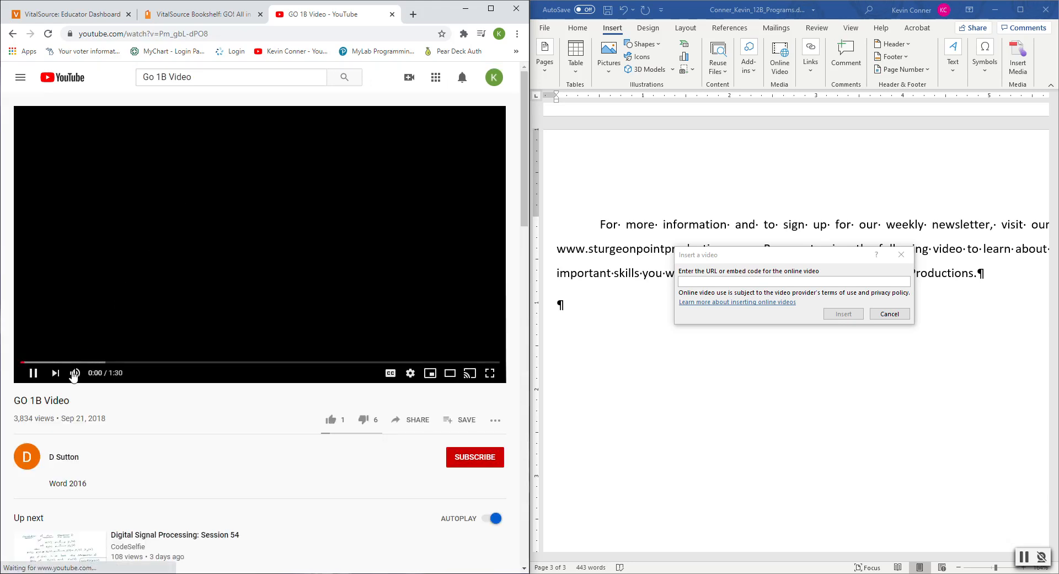
pyautogui.click(34, 373)
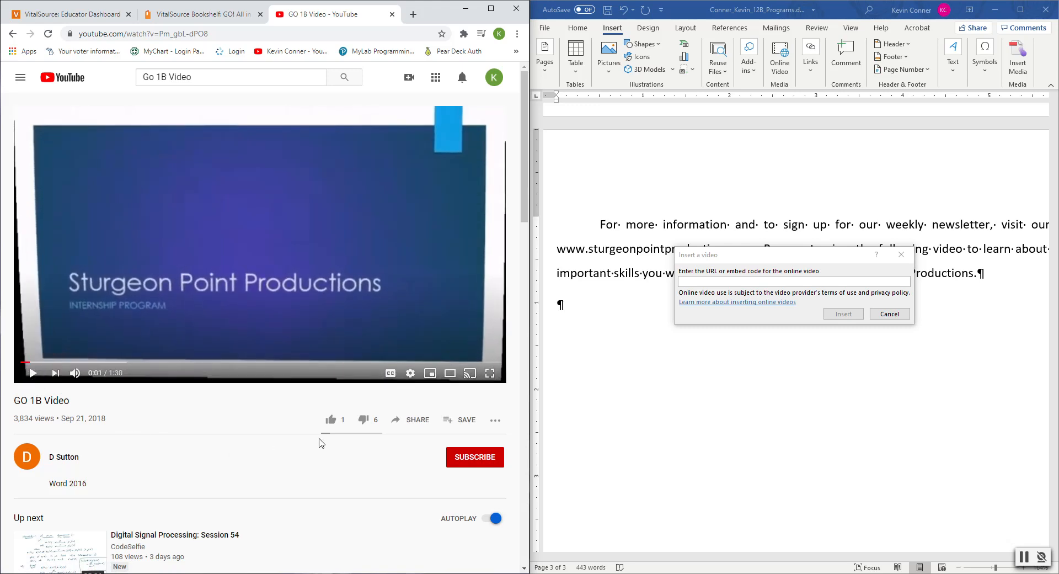
pyautogui.click(417, 422)
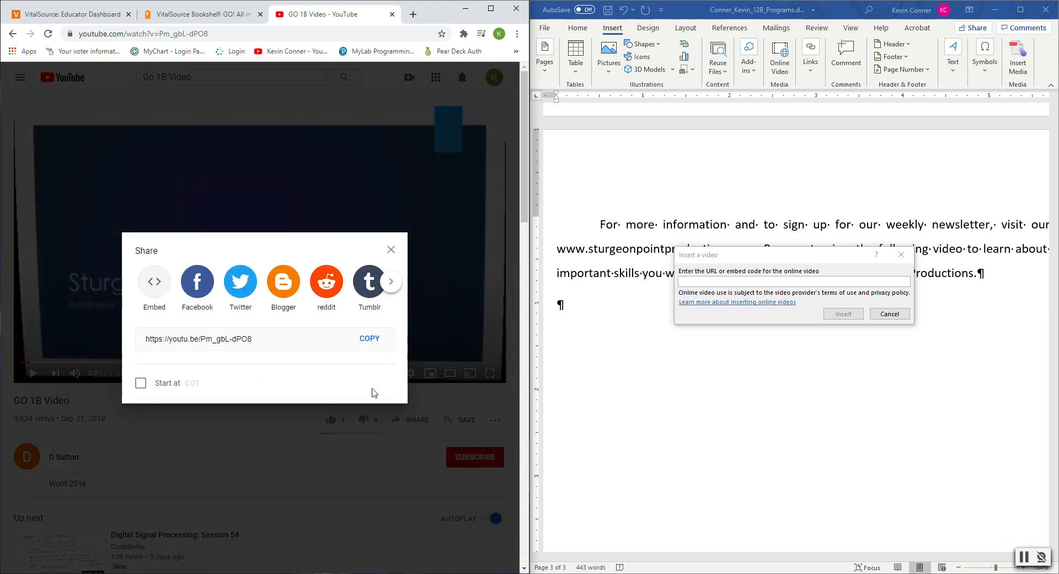
pyautogui.click(370, 338)
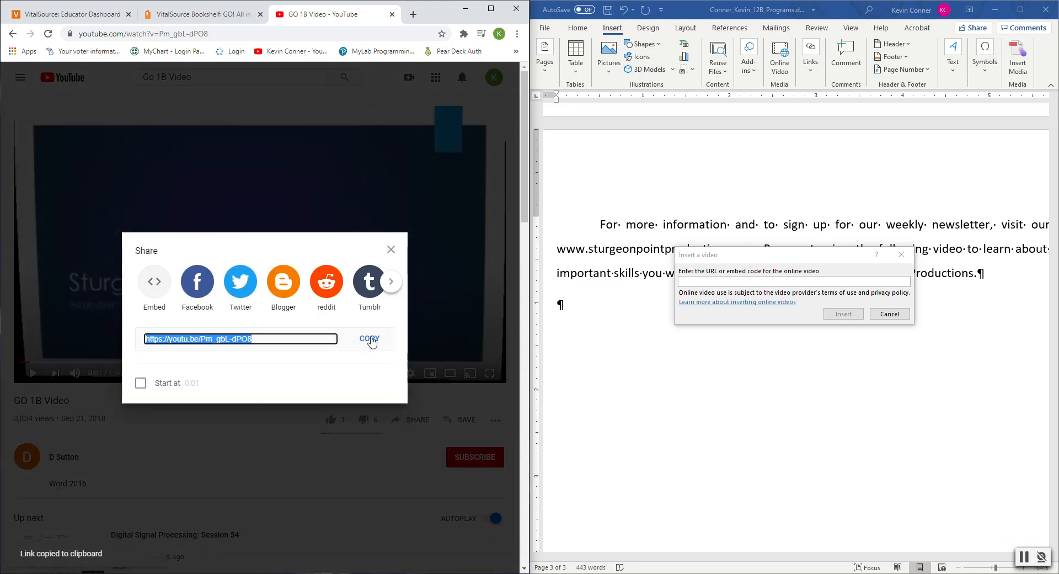
# Paste the copied YouTube link as the online video's URL and insert the video into the document
pyautogui.click(686, 281)
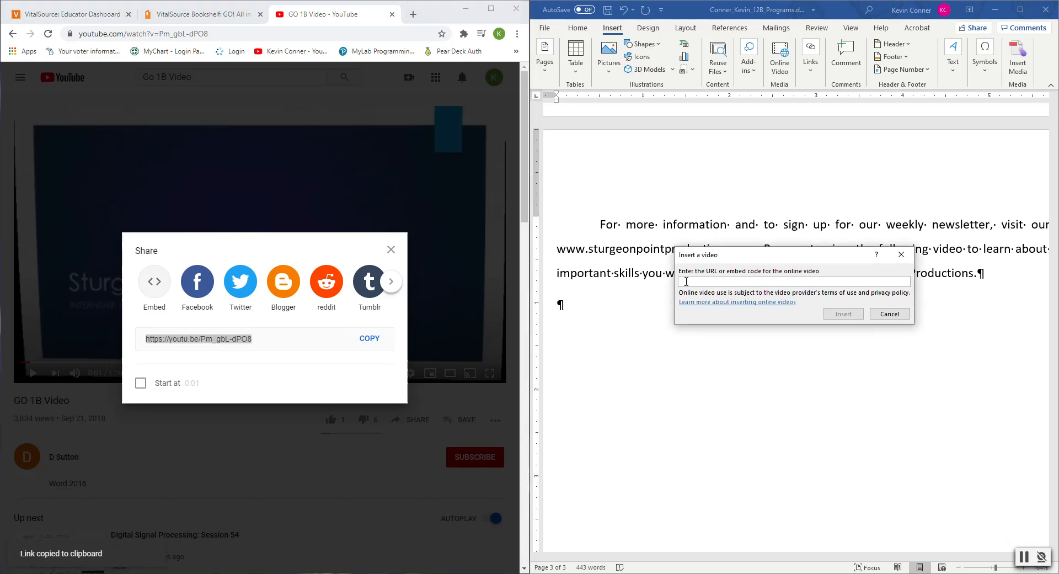
pyautogui.rightClick(686, 281)
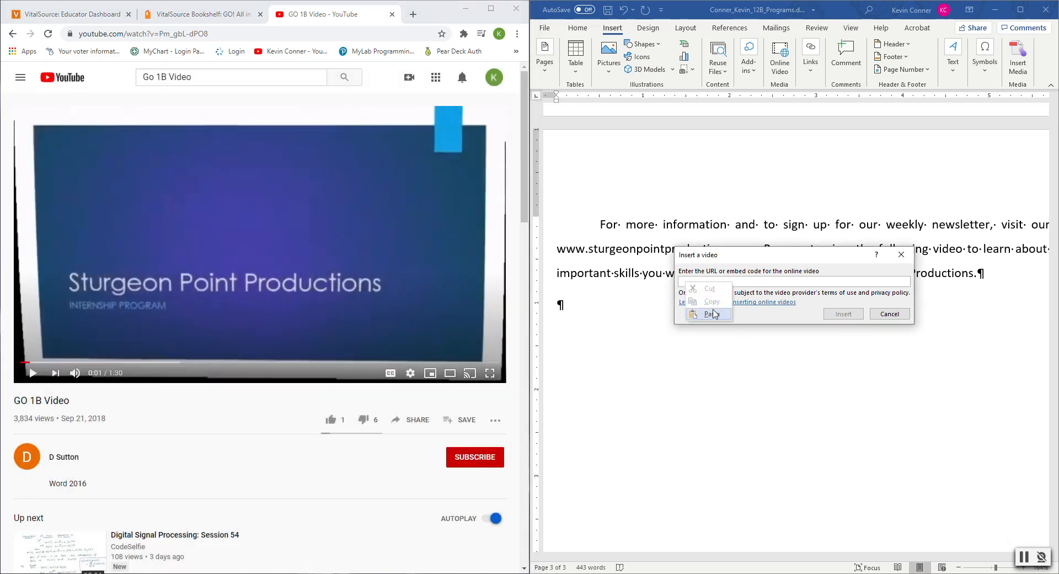
pyautogui.click(711, 315)
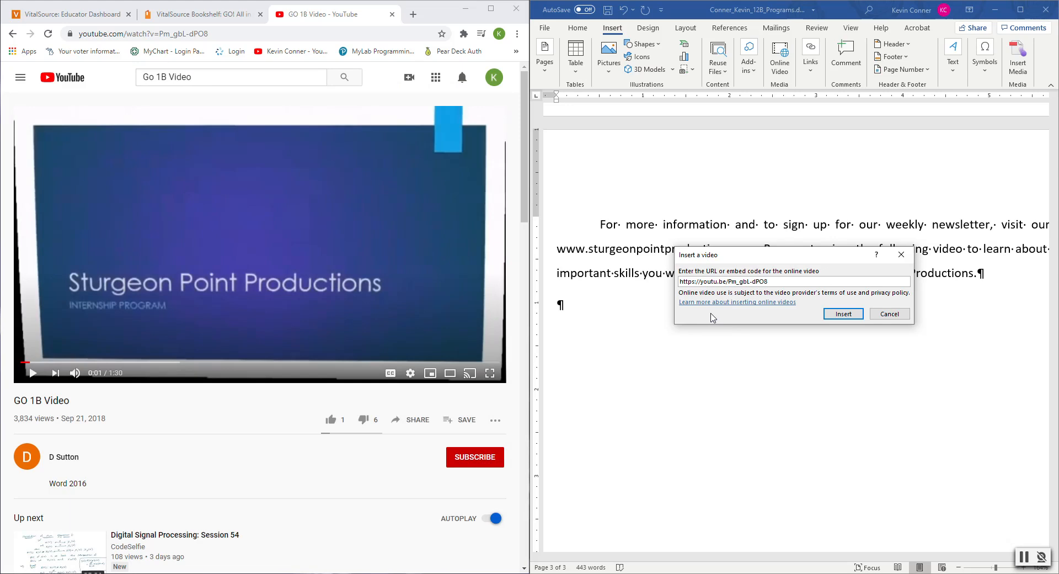
pyautogui.click(843, 313)
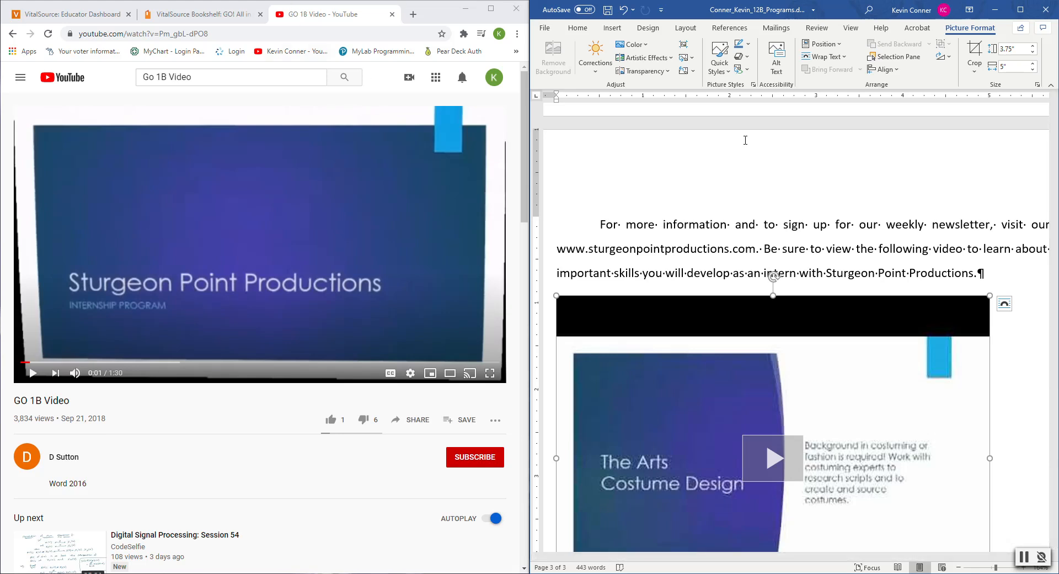
# Undo the video insertion and close the YouTube tab to return to the textbook
pyautogui.click(622, 9)
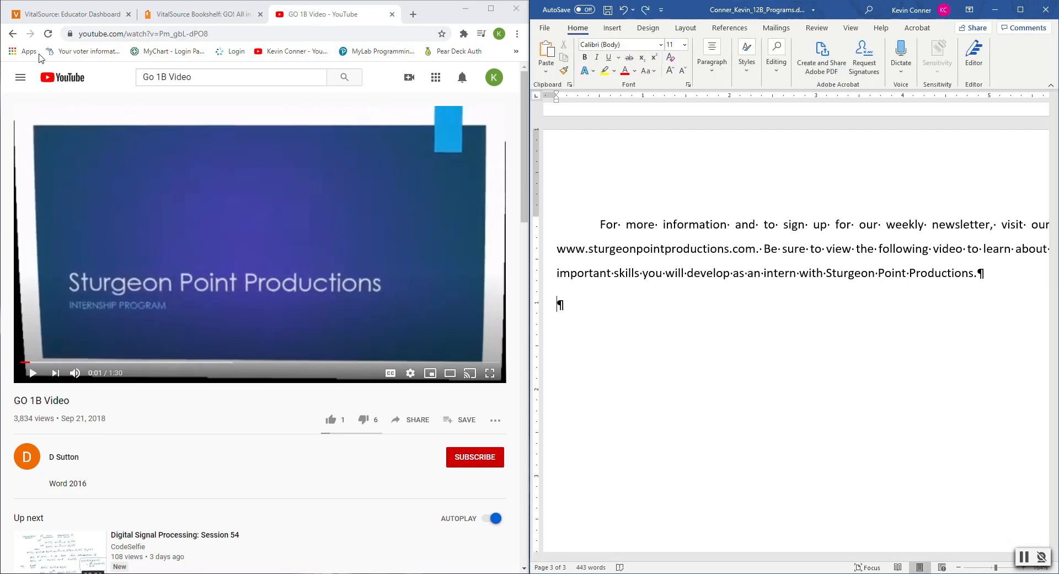
pyautogui.click(12, 34)
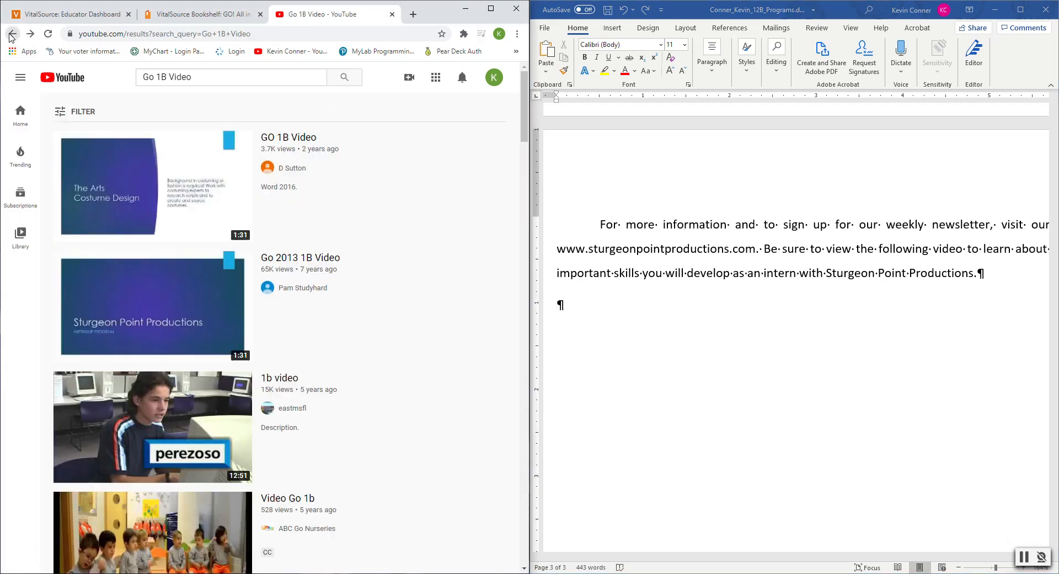
pyautogui.click(392, 14)
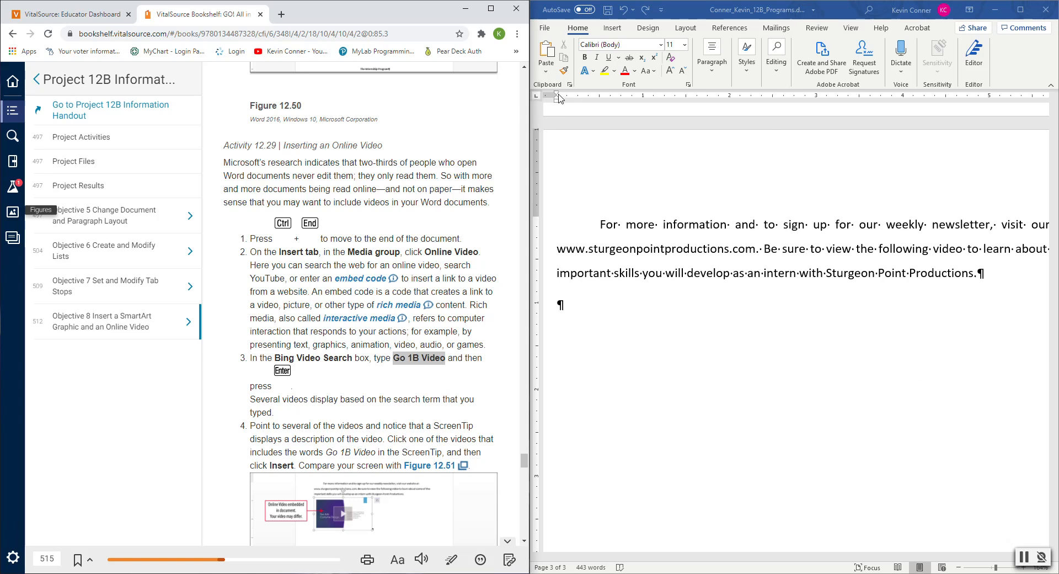
pyautogui.moveTo(558, 98); pyautogui.dragTo(558, 98)
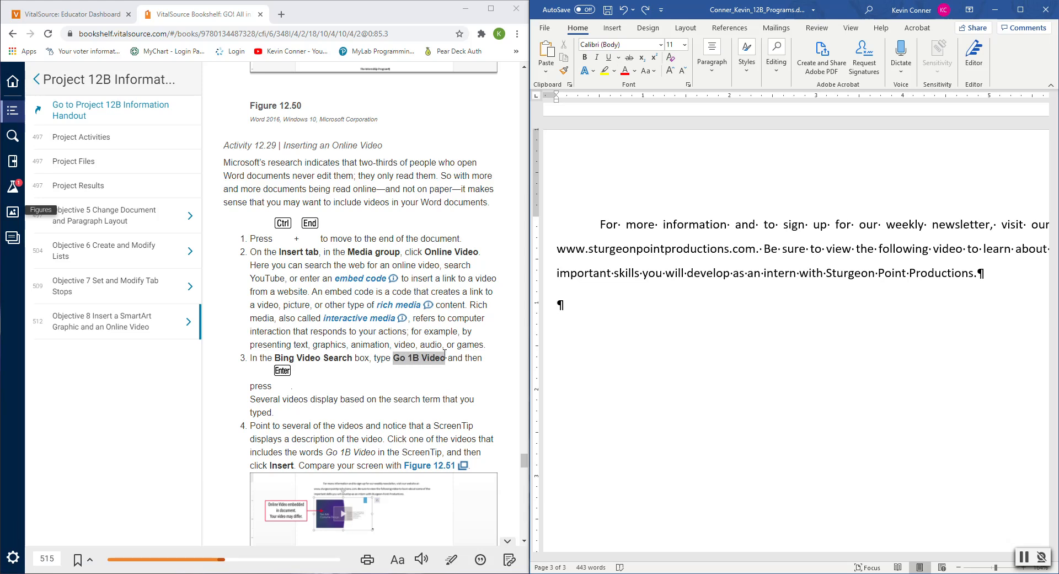
# Open YouTube in a new browser tab, search for "go 1b video" and open the "Go 2013 1B Video" result
pyautogui.click(281, 14)
pyautogui.write('you')
pyautogui.press('Return')
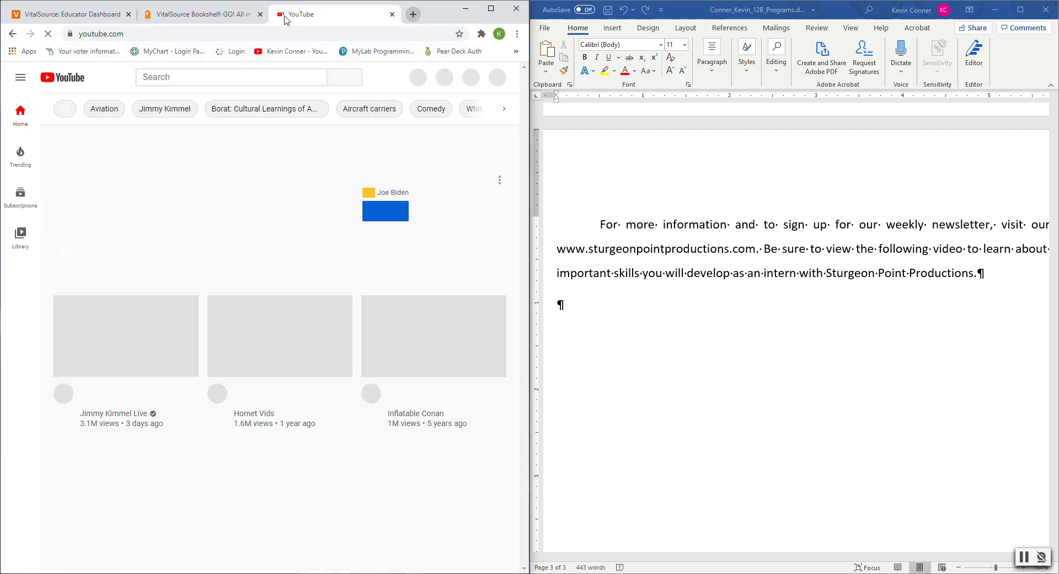
pyautogui.click(174, 81)
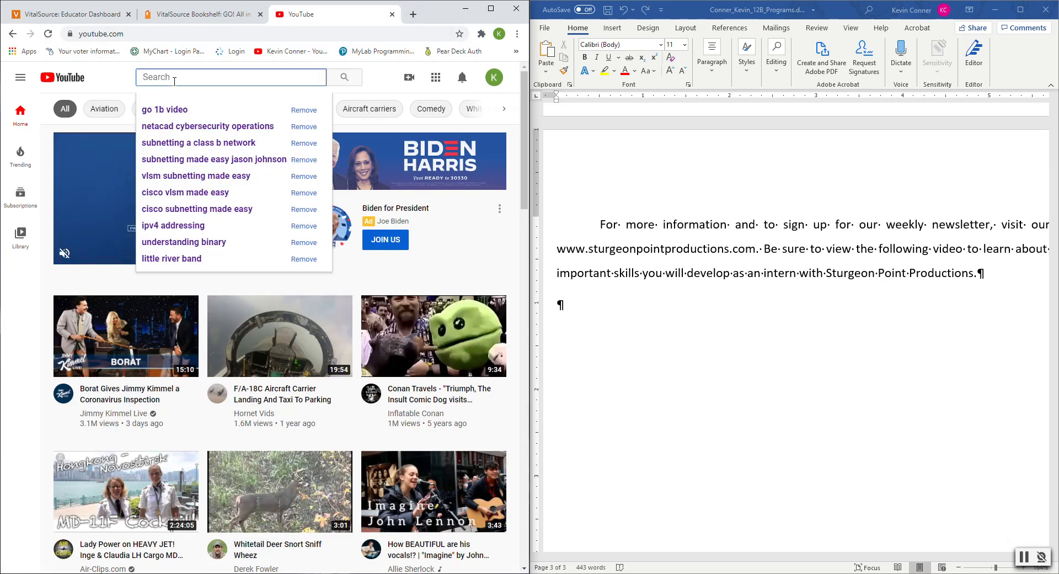
pyautogui.click(166, 110)
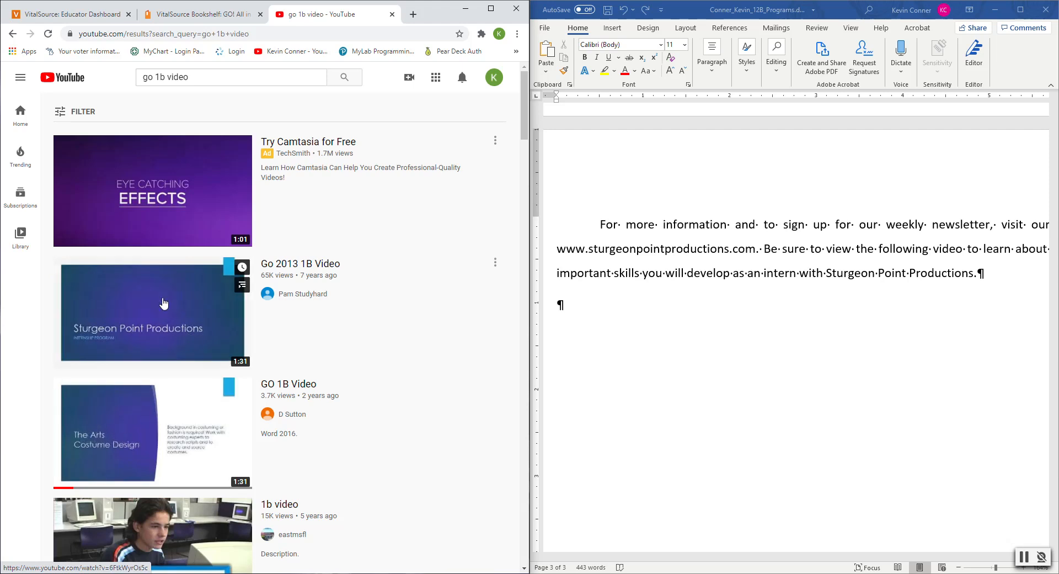
pyautogui.click(178, 330)
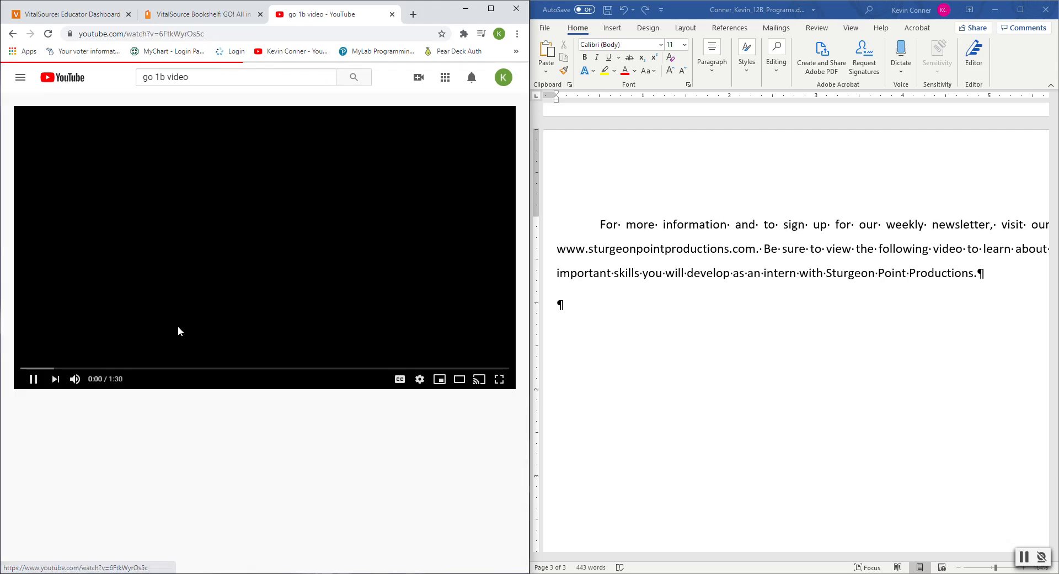
# Pause the "Go 2013 1B Video" playback and copy its share link
pyautogui.click(34, 377)
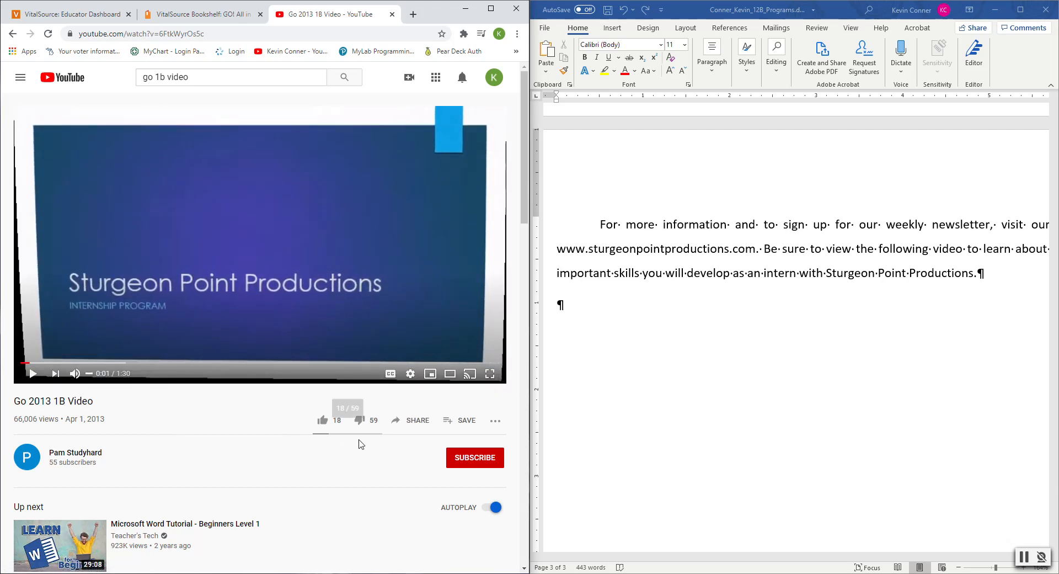
pyautogui.click(415, 422)
pyautogui.click(367, 339)
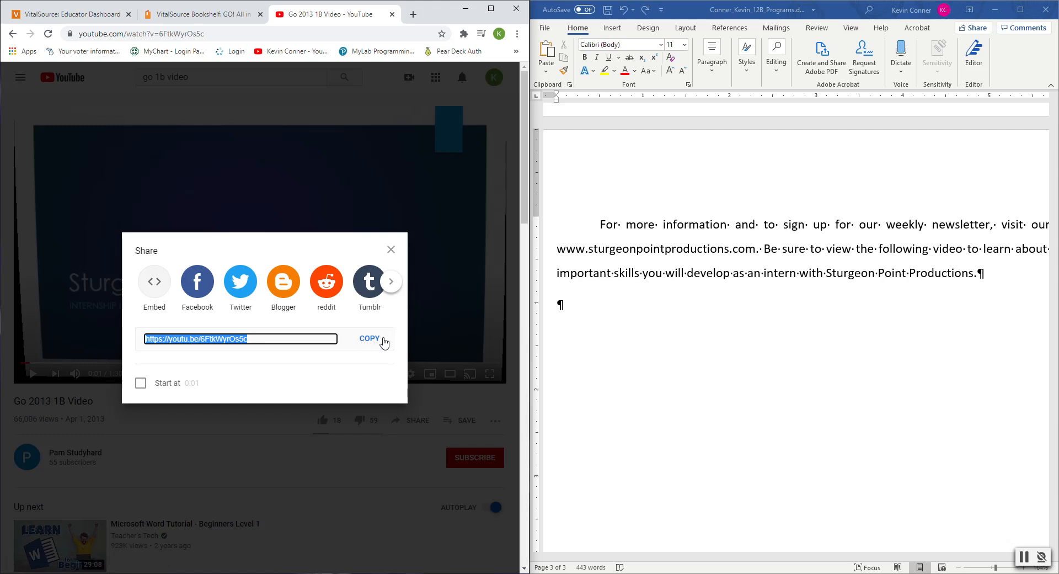
pyautogui.click(615, 37)
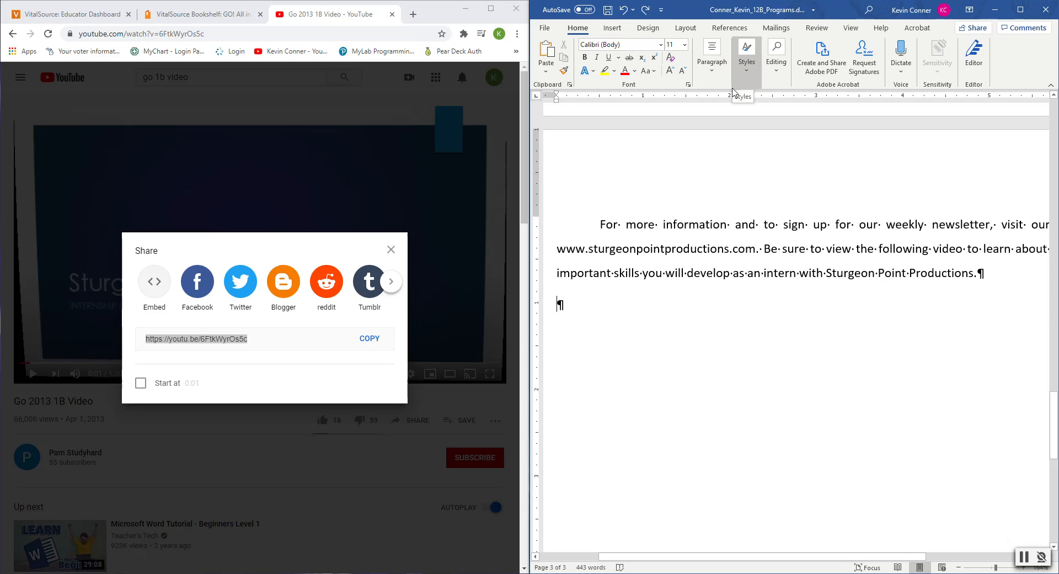
pyautogui.click(612, 30)
pyautogui.click(780, 58)
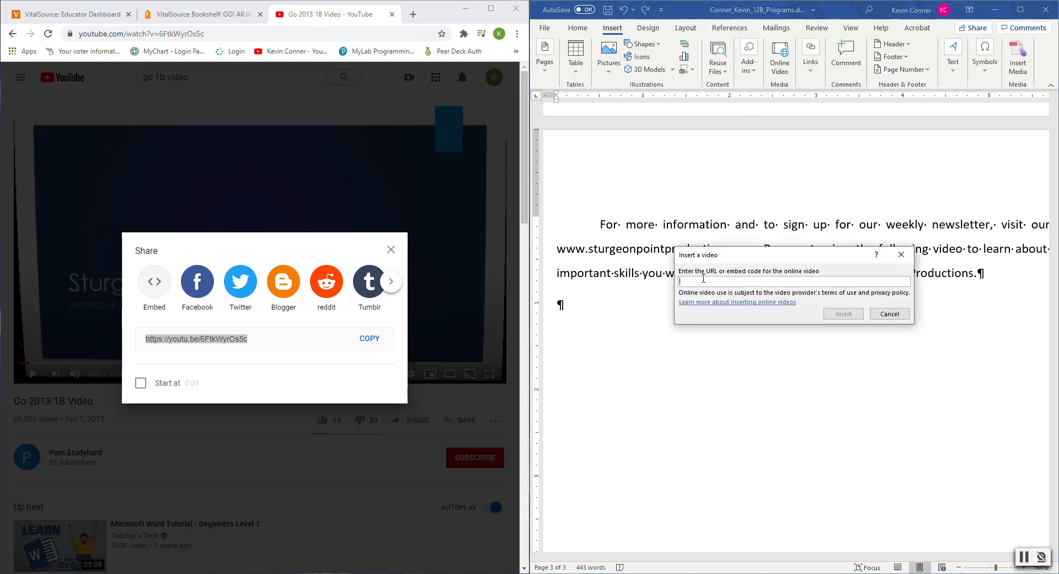
pyautogui.hotkey('ctrl', 'v')
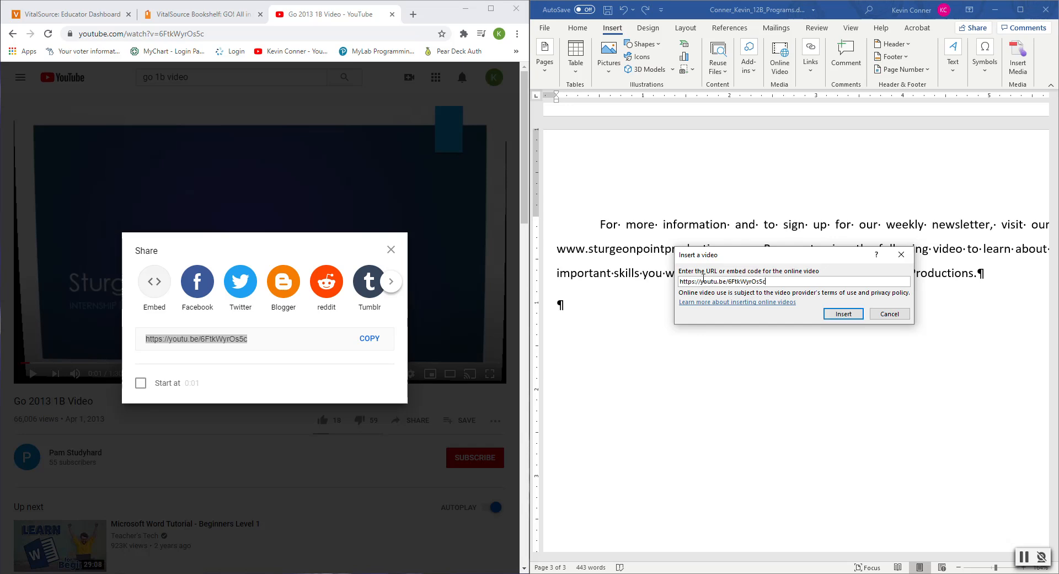
pyautogui.click(844, 314)
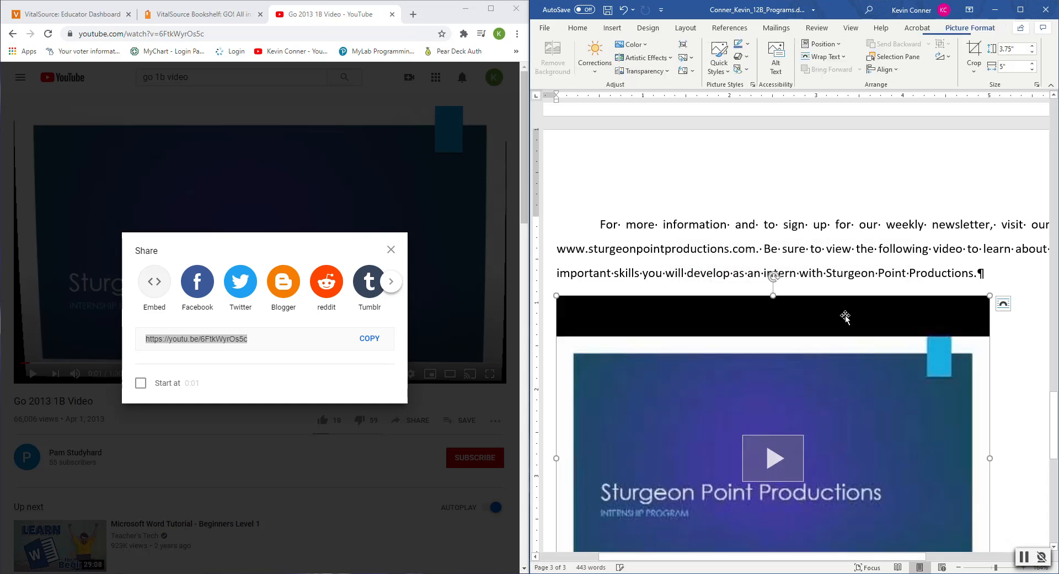
# Check the inserted video's placement below the closing paragraph on page 3 and save the document
pyautogui.scroll(-3, 903, 491)
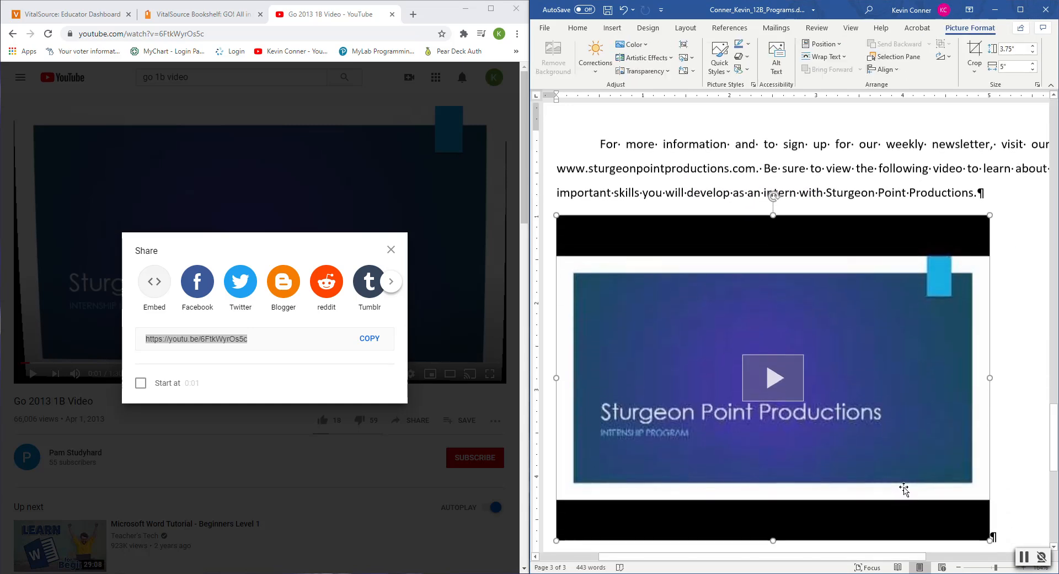
pyautogui.scroll(3, 903, 489)
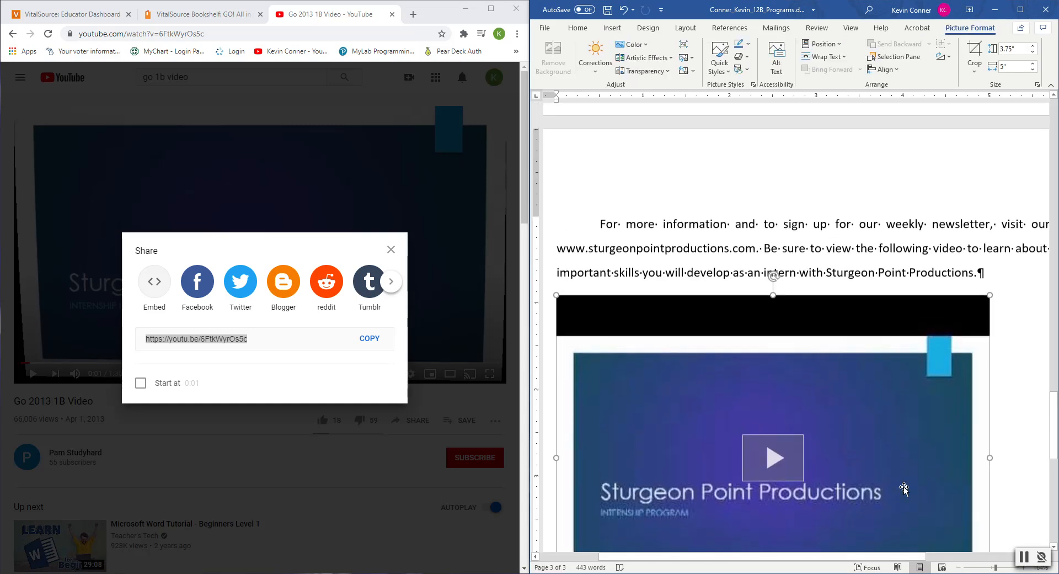
pyautogui.scroll(-6, 905, 489)
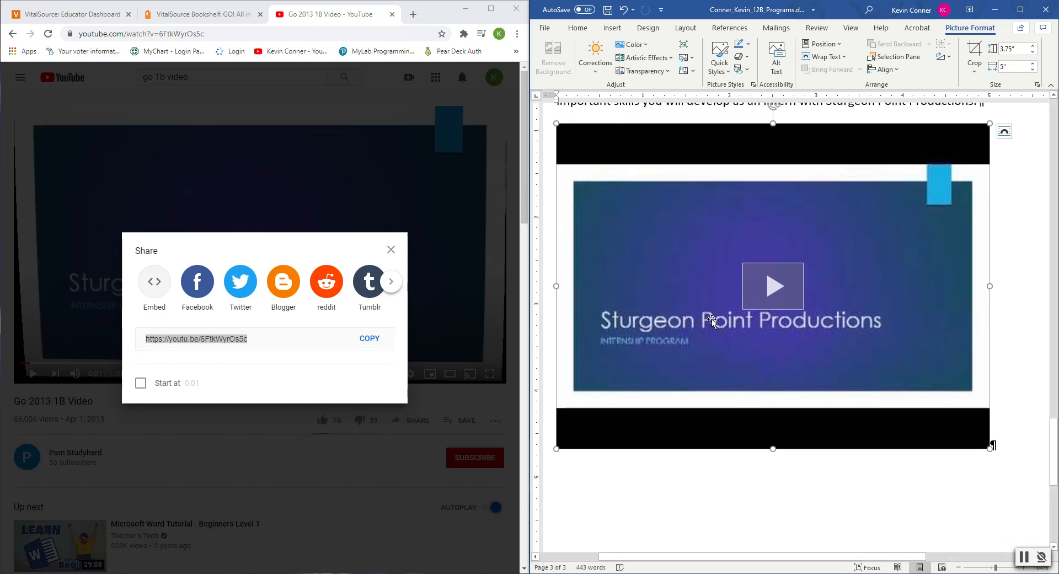
pyautogui.scroll(-3, 711, 320)
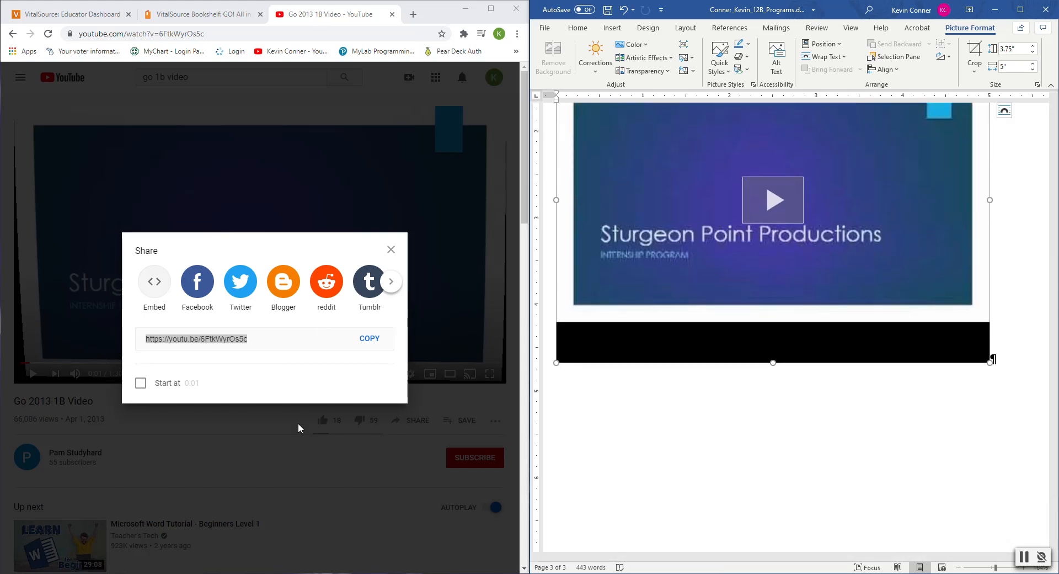
pyautogui.scroll(6, 669, 331)
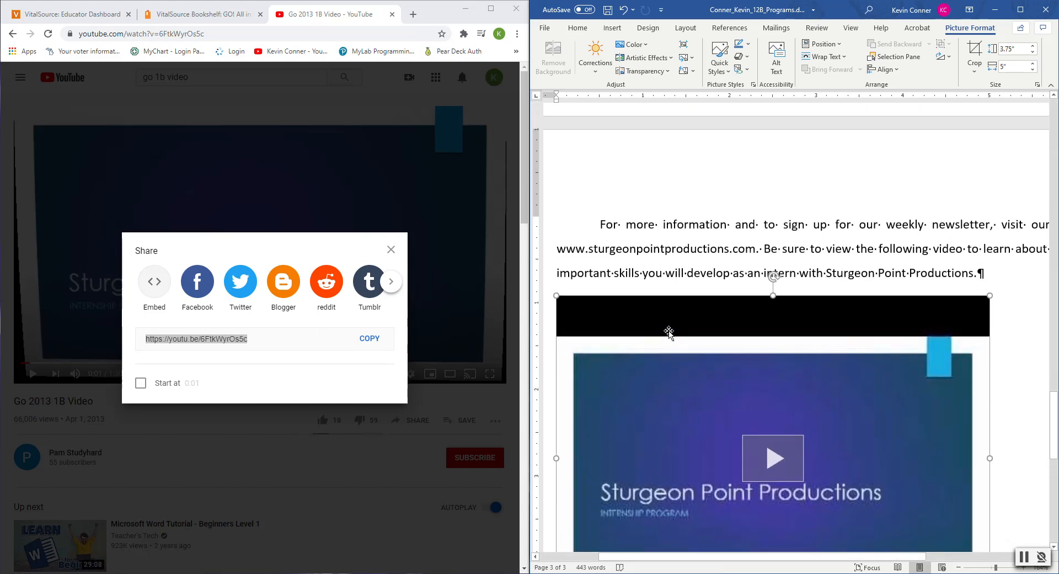
pyautogui.scroll(-4, 669, 331)
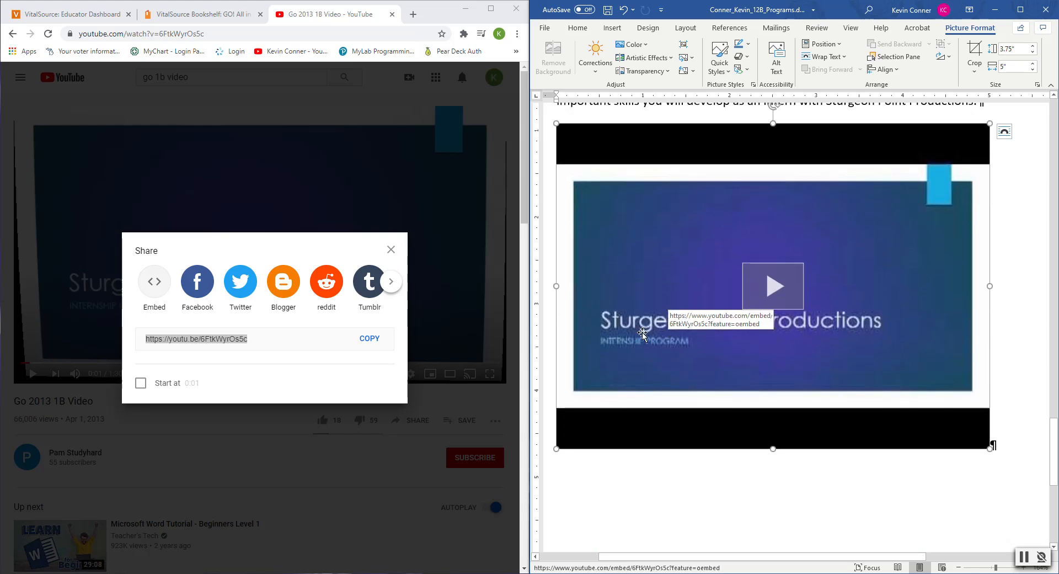
pyautogui.scroll(4, 643, 333)
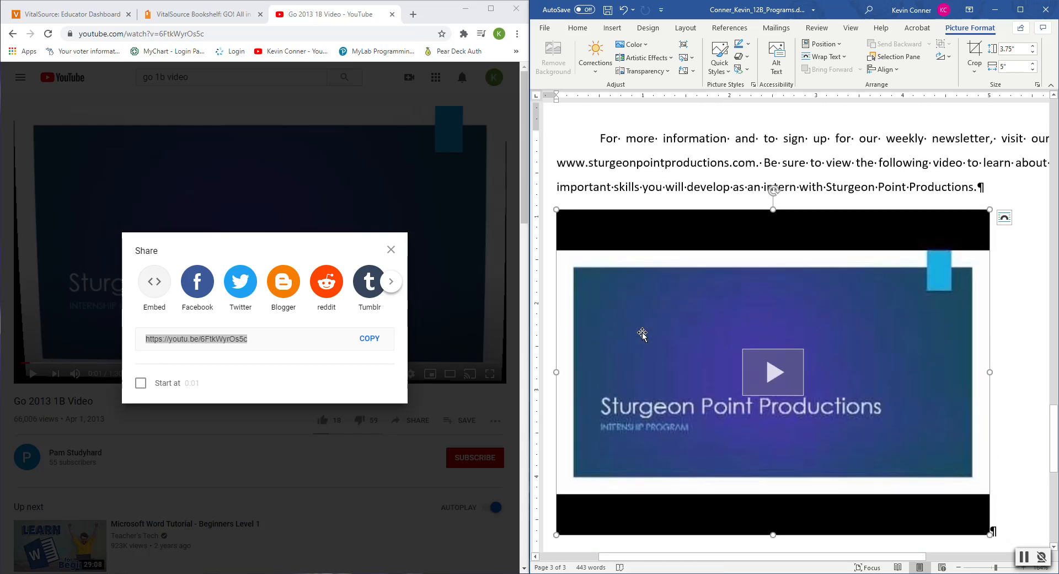
pyautogui.scroll(9, 643, 333)
pyautogui.scroll(3, 642, 332)
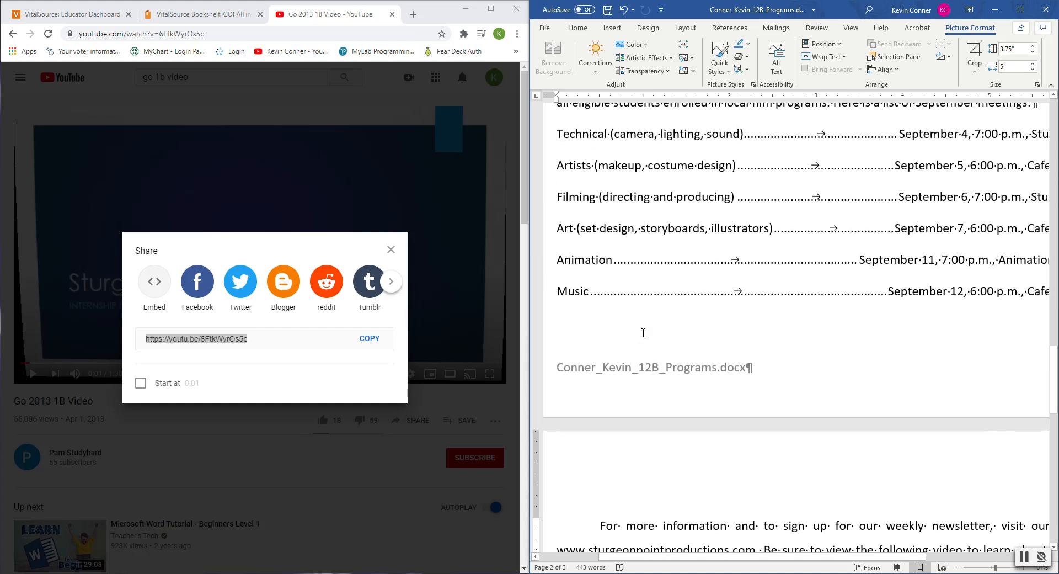
pyautogui.click(606, 16)
# Review the whole document, examining the title, SmartArt graphic, bulleted and numbered lists, dot-leader meeting schedule and footers
pyautogui.scroll(-3, 696, 335)
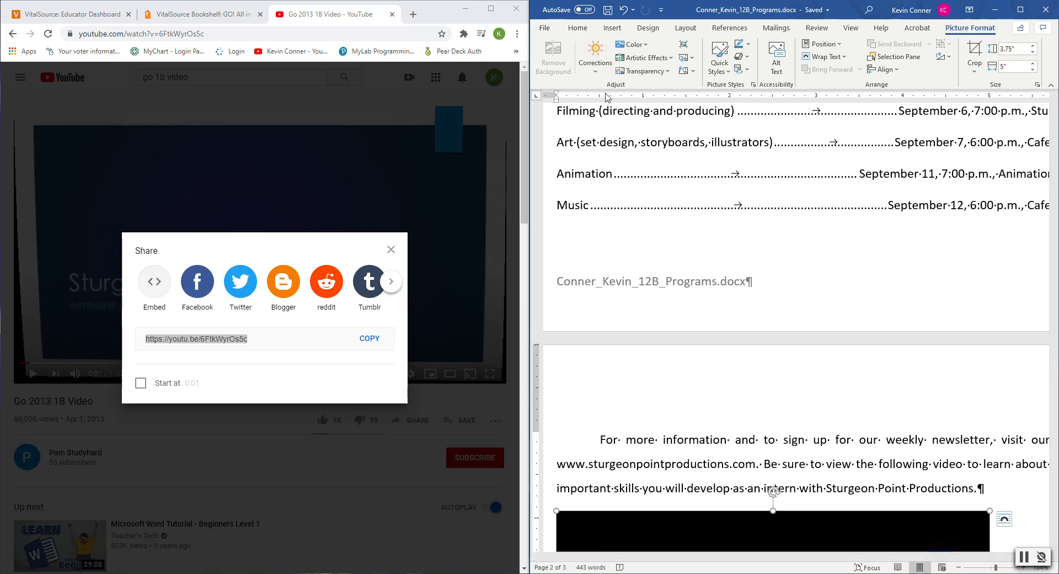
pyautogui.scroll(-14, 770, 392)
pyautogui.scroll(15, 707, 299)
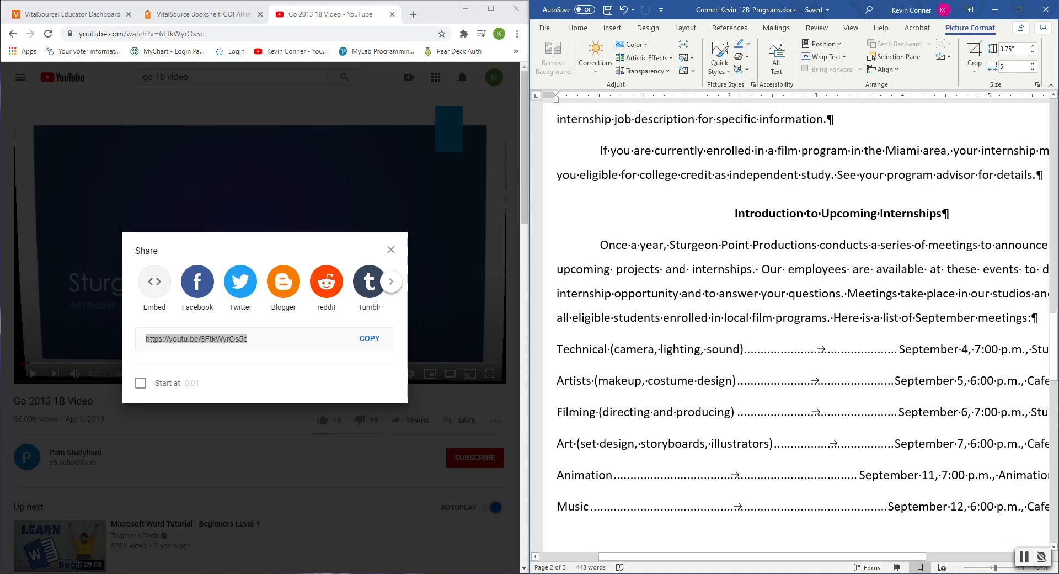
pyautogui.scroll(20, 707, 298)
pyautogui.scroll(5, 708, 298)
pyautogui.scroll(6, 717, 240)
pyautogui.scroll(6, 717, 240)
pyautogui.scroll(-20, 716, 238)
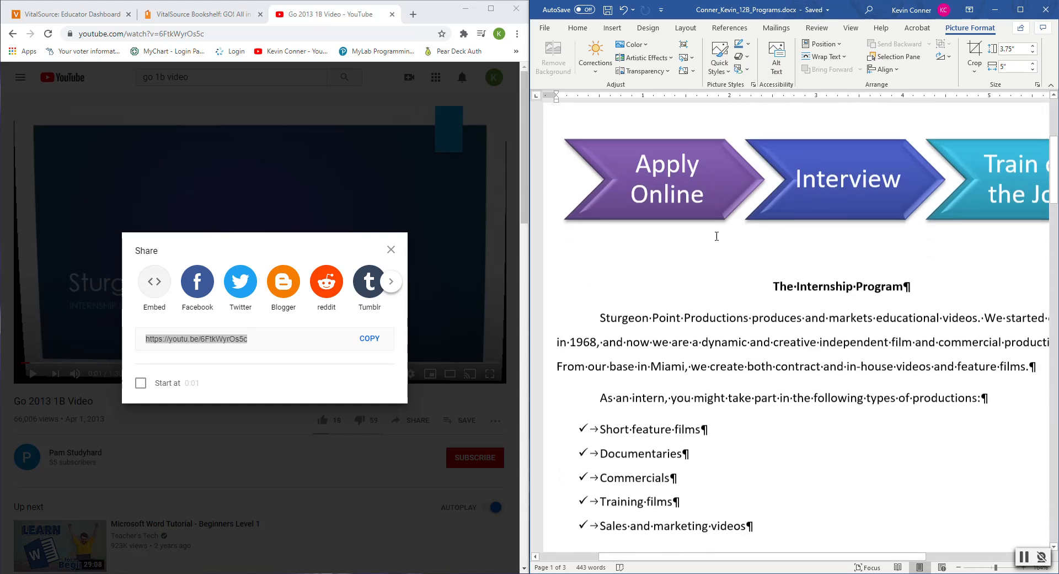
pyautogui.scroll(-12, 717, 238)
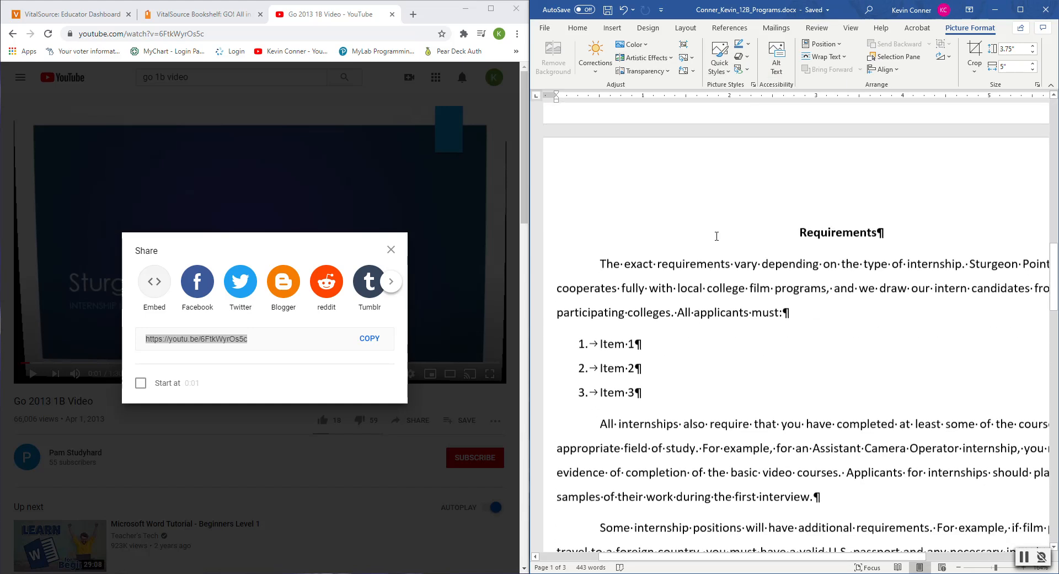
pyautogui.scroll(-10, 716, 237)
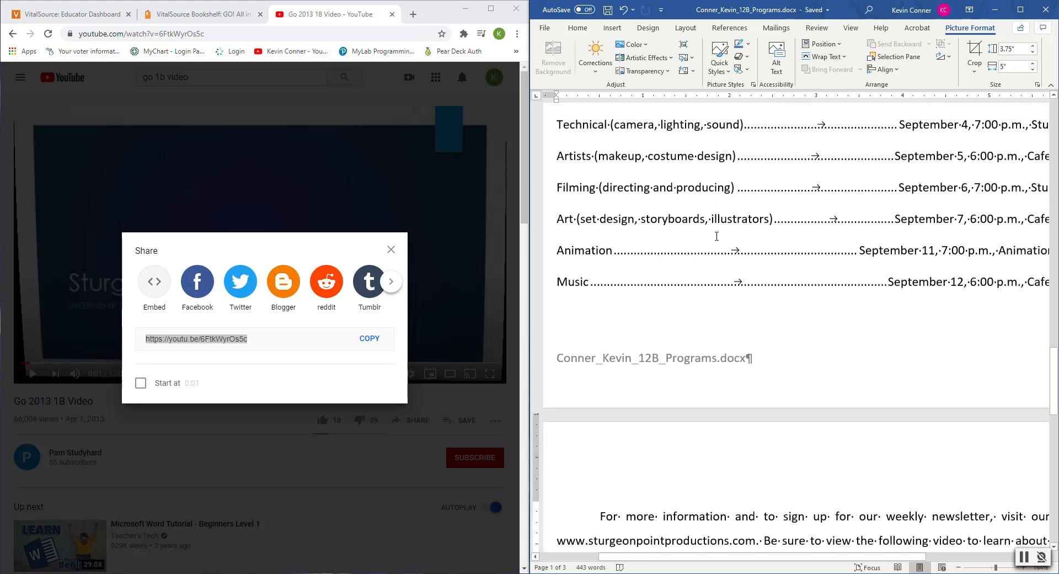
pyautogui.scroll(-3, 752, 383)
pyautogui.scroll(8, 752, 383)
pyautogui.scroll(15, 750, 391)
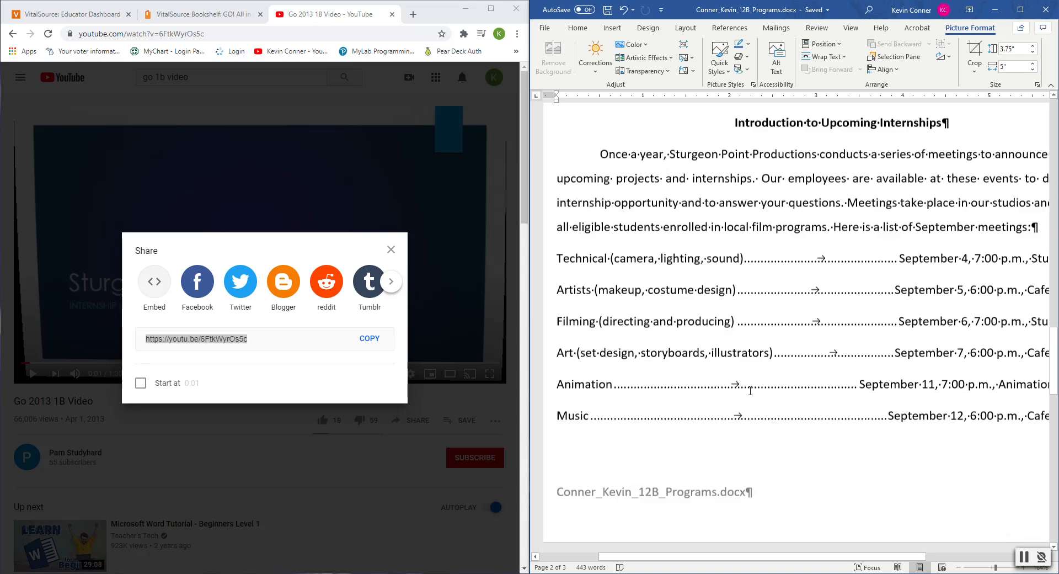
pyautogui.scroll(15, 749, 390)
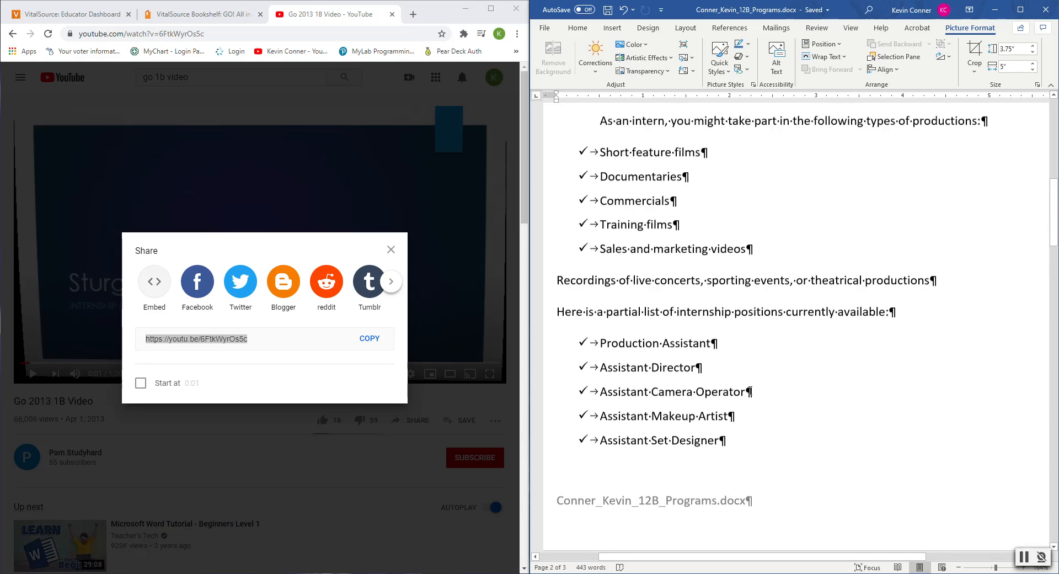
pyautogui.scroll(1, 750, 394)
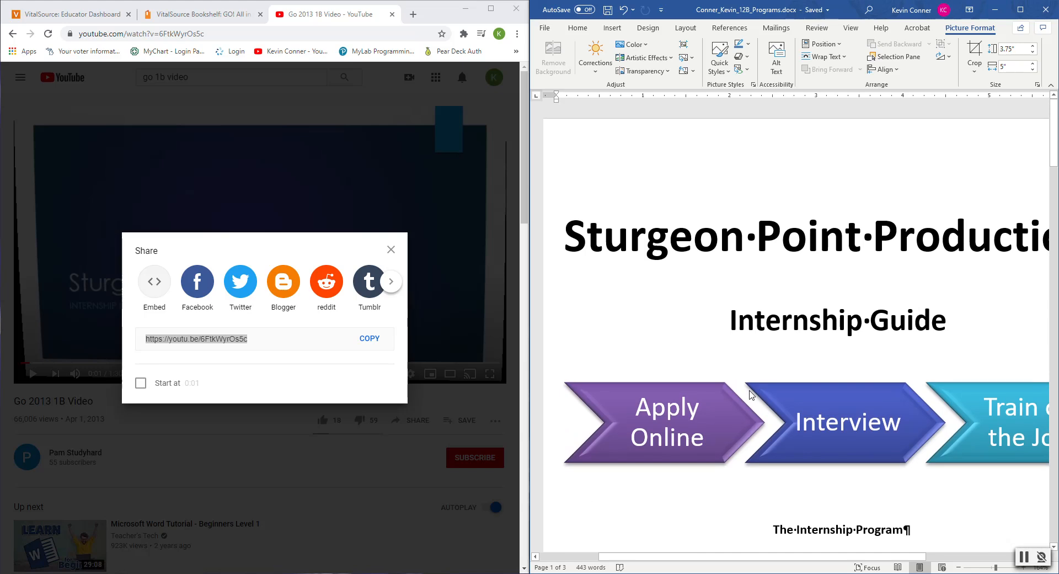
pyautogui.scroll(-1, 751, 394)
pyautogui.scroll(1, 751, 395)
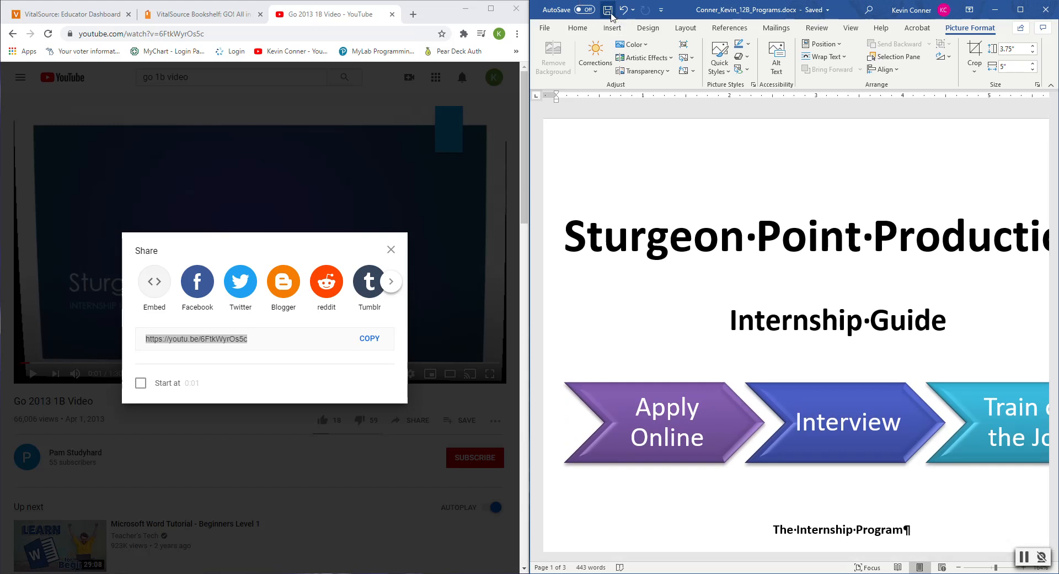
pyautogui.scroll(-5, 811, 397)
pyautogui.scroll(4, 811, 398)
pyautogui.scroll(1, 811, 398)
# Open the document's Info page
pyautogui.click(544, 28)
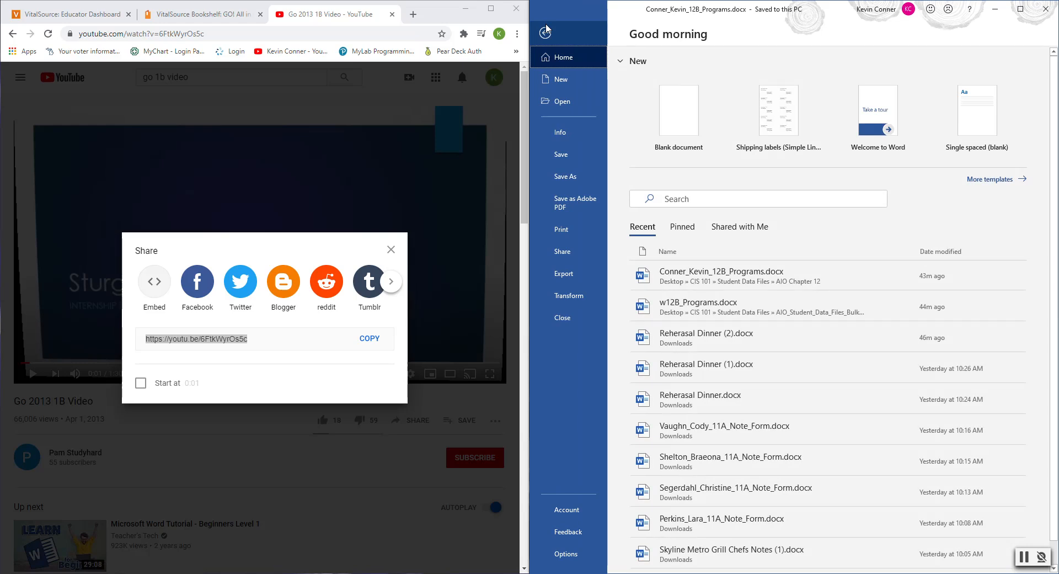
pyautogui.click(558, 133)
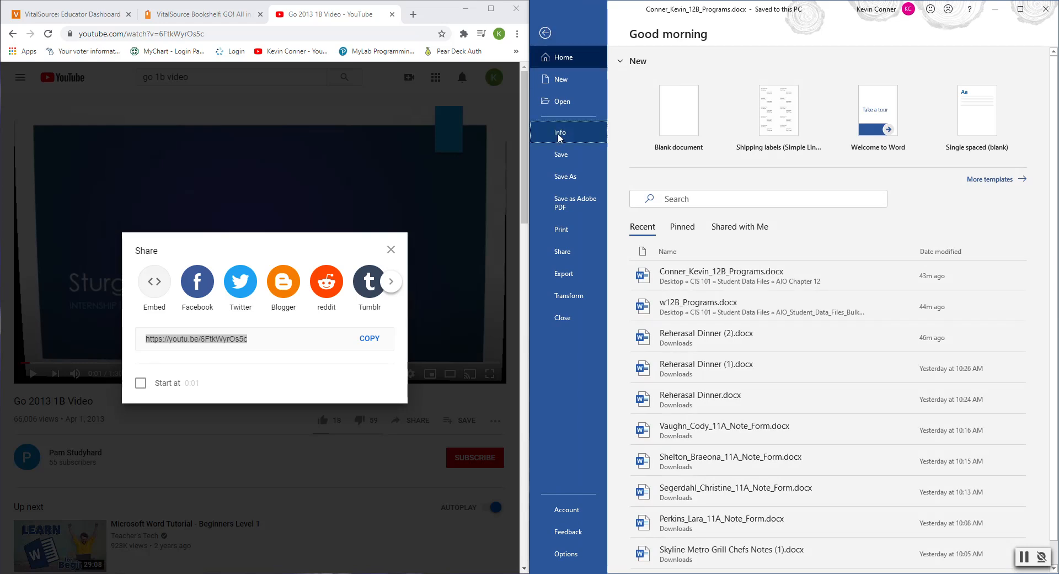